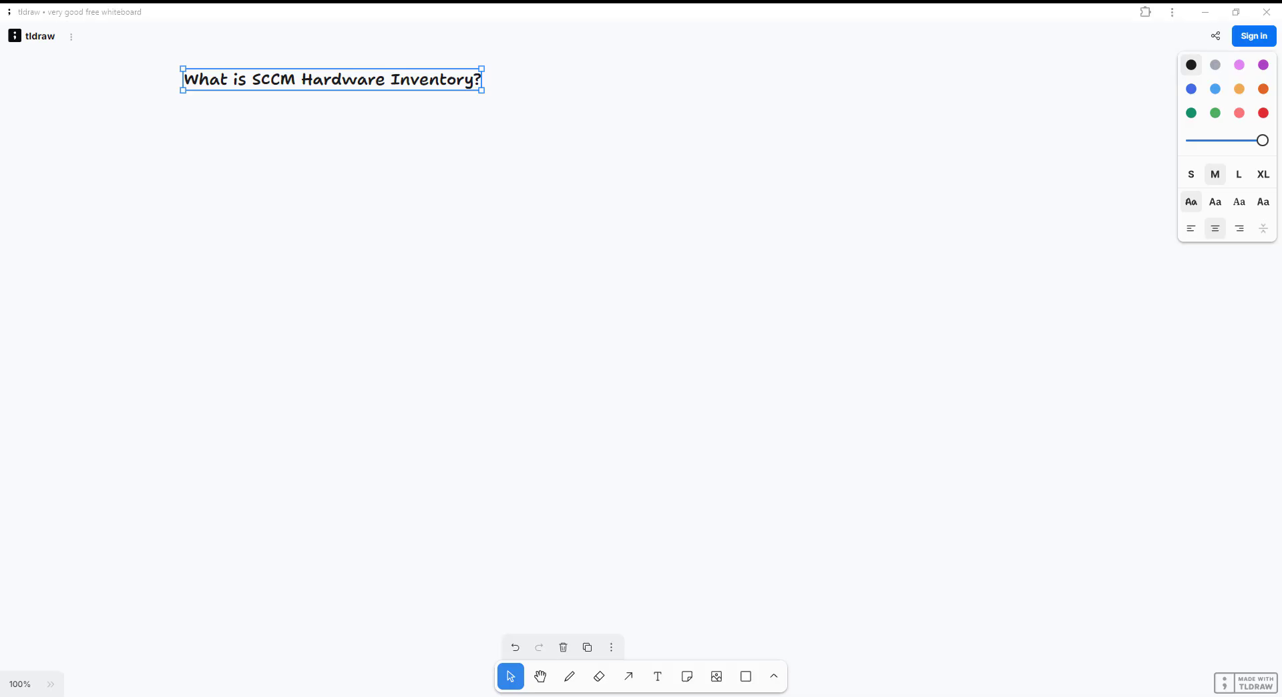
# Step: Paste the description of SCCM hardware inventory collecting client hardware data onto the whiteboard and place it under the "What is SCCM Hardware Inventory?" heading
pyautogui.click(567, 401)
pyautogui.hotkey('ctrl', 'v')
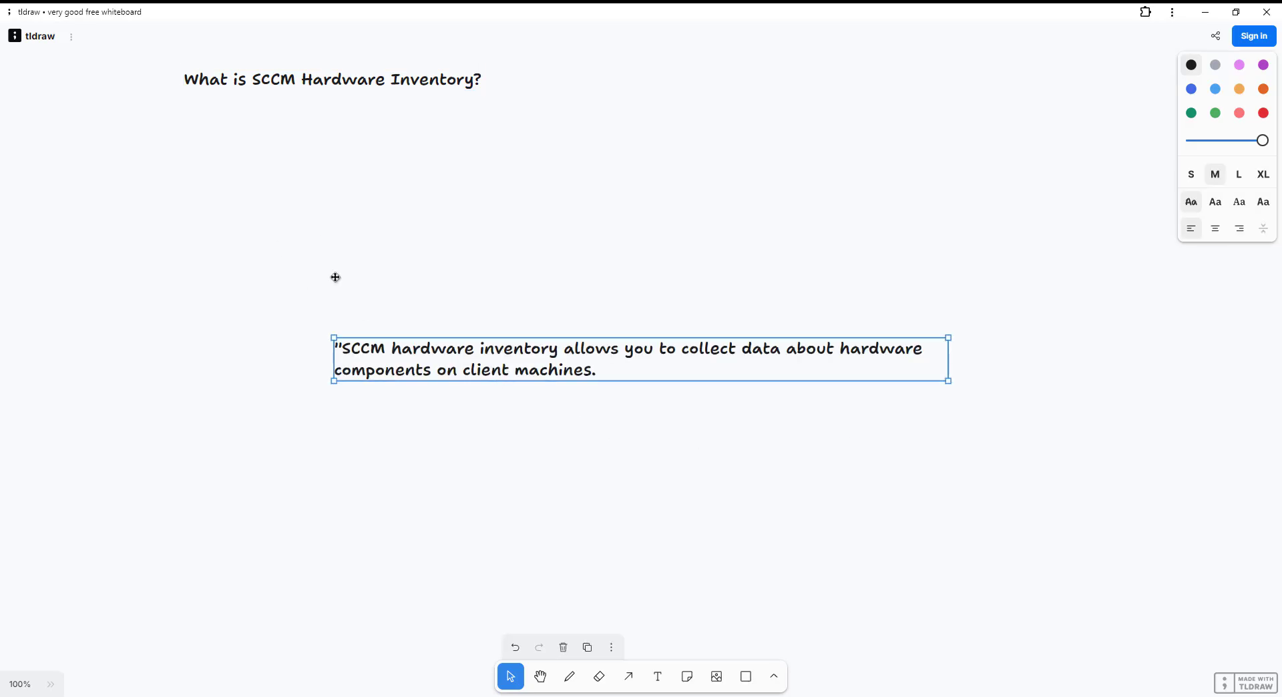
pyautogui.moveTo(507, 372); pyautogui.dragTo(352, 139)
pyautogui.click(606, 517)
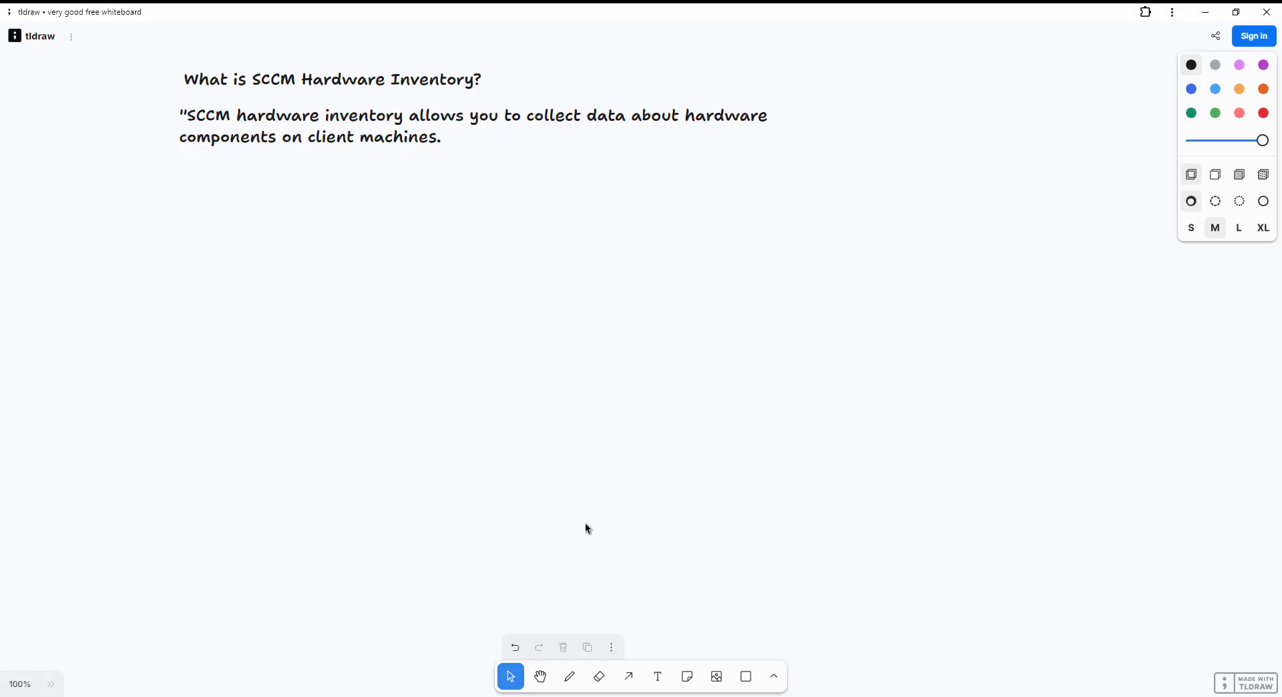
# Step: Add the heading "What is a MOF File in SCCM?" below the first section and place the pasted MOF (Managed Object Format) definition under it
pyautogui.hotkey('ctrl', 'v')
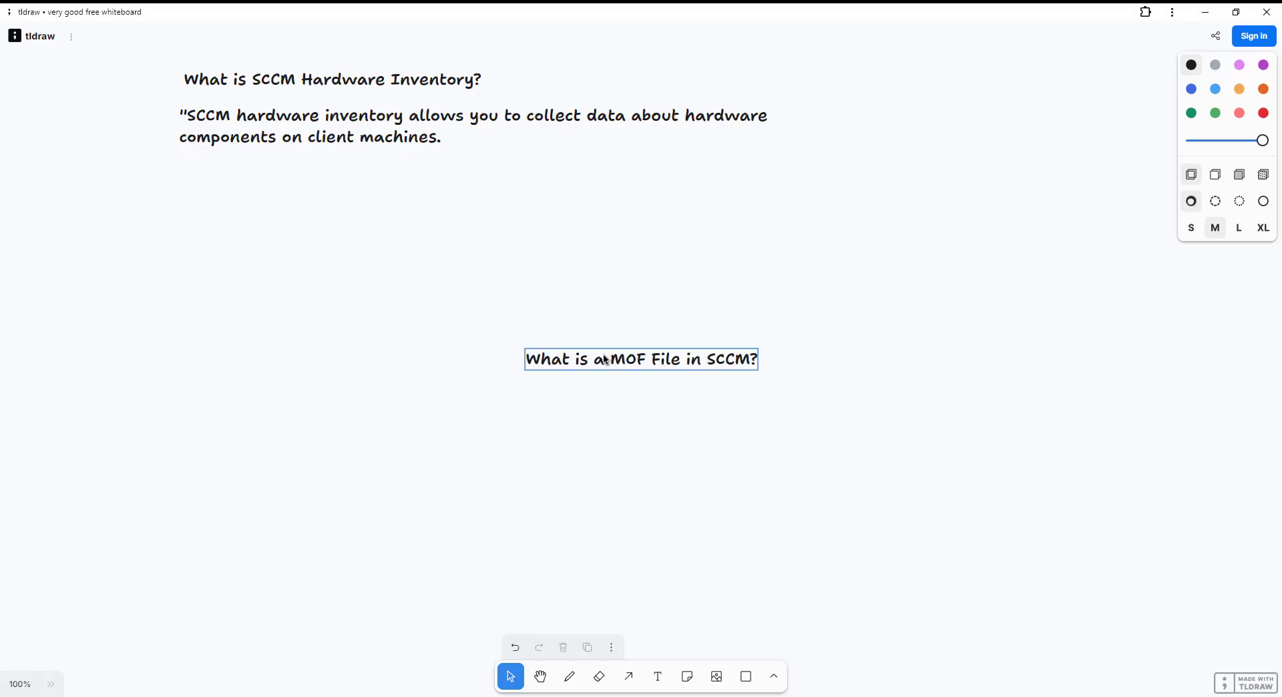
pyautogui.moveTo(608, 357); pyautogui.dragTo(266, 199)
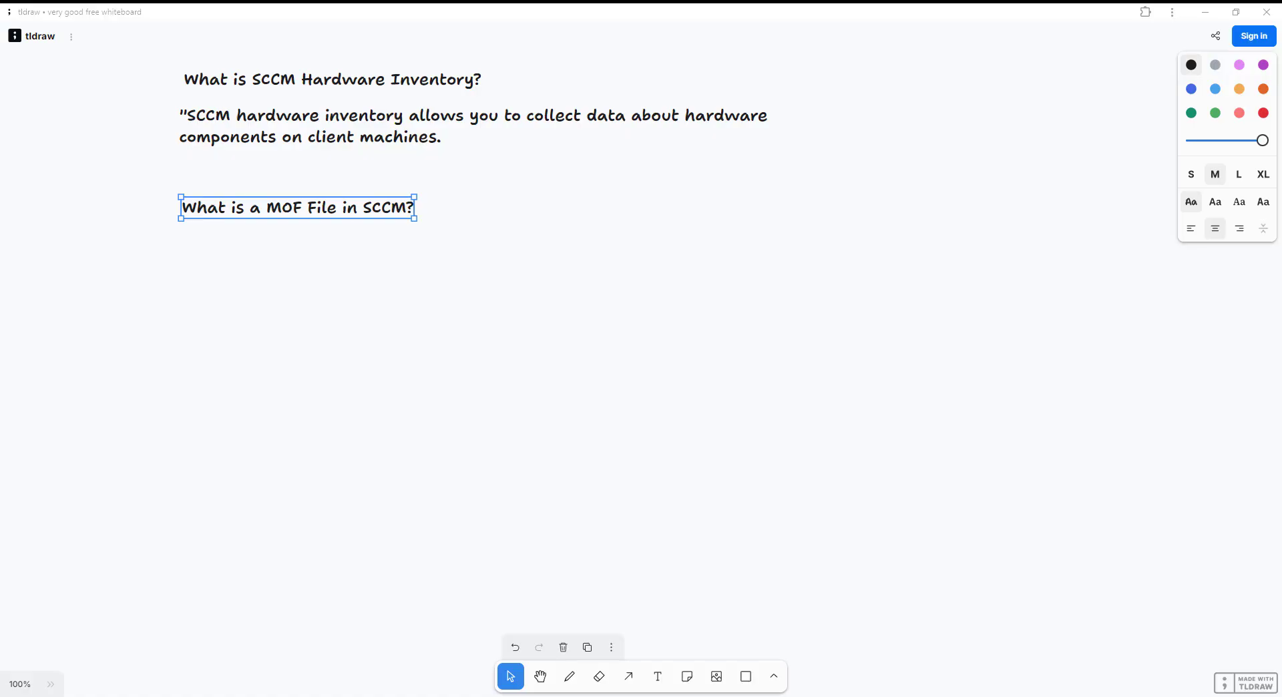
pyautogui.click(272, 251)
pyautogui.hotkey('ctrl', 'v')
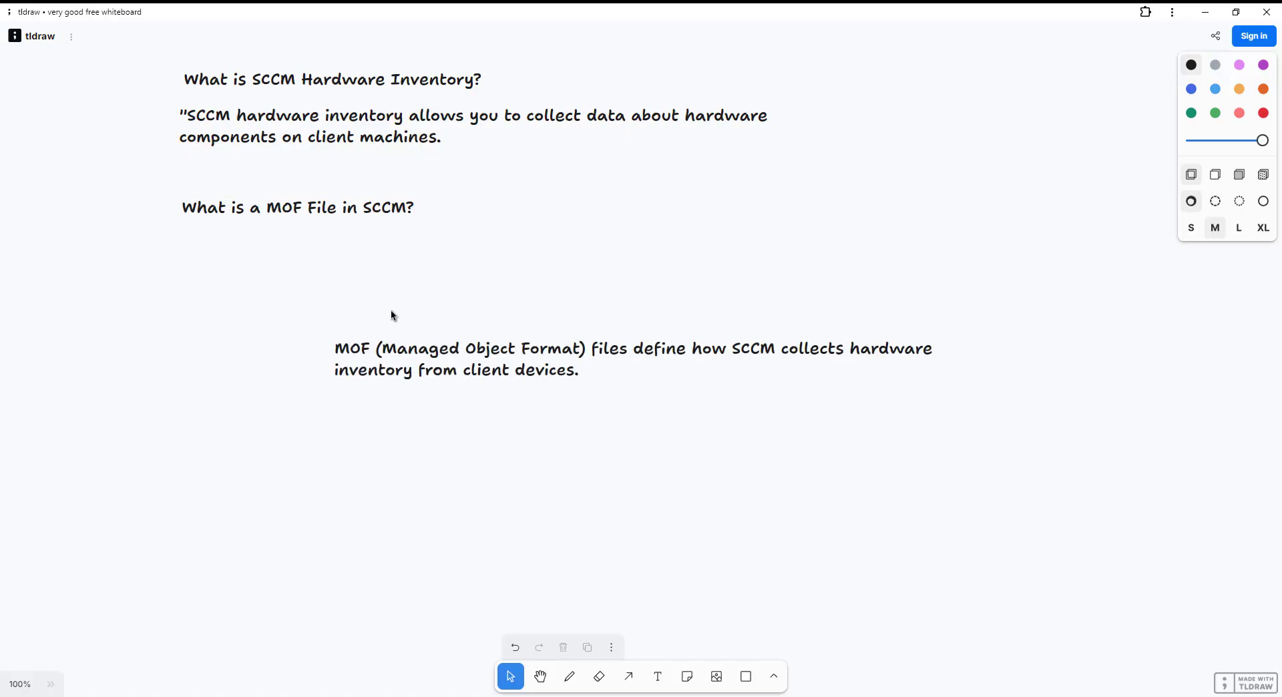
pyautogui.moveTo(401, 351); pyautogui.dragTo(243, 234)
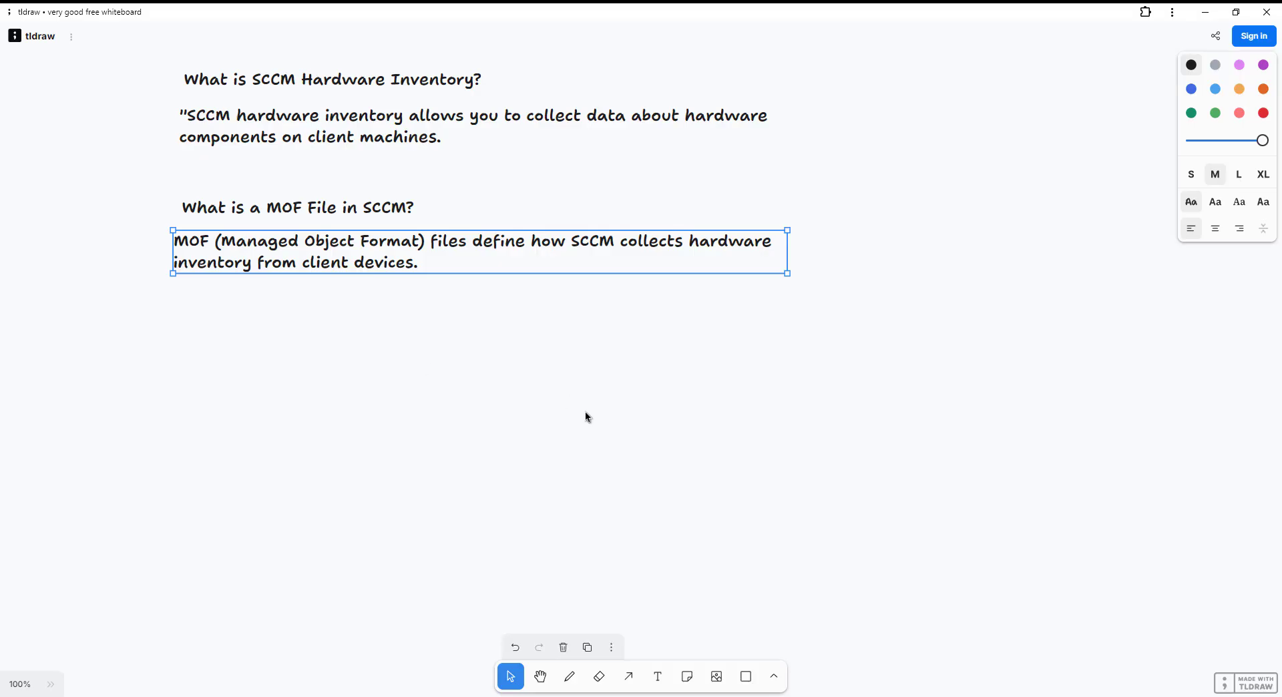
# Step: Add the heading "Types of MOF Files in SCCM" in an empty canvas area and draw two arrows branching diagonally down from it
pyautogui.scroll(-5, 752, 481)
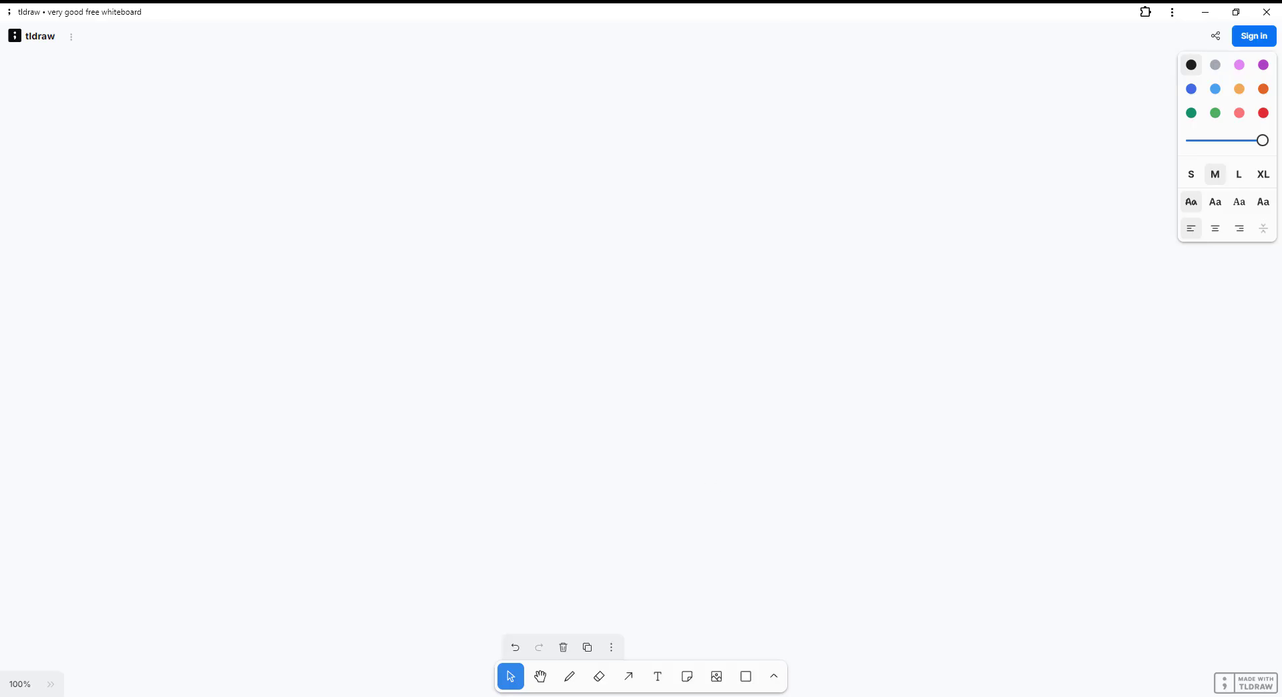
pyautogui.click(498, 240)
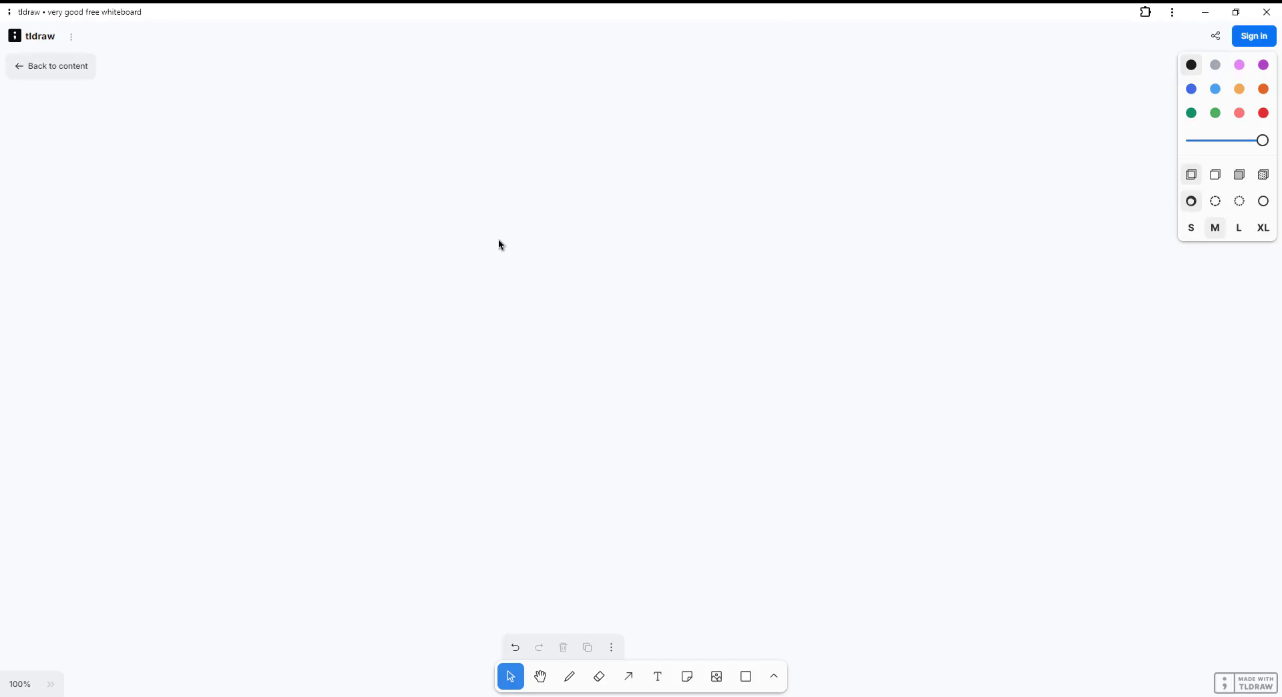
pyautogui.write('Types of MOF Files in SCCM')
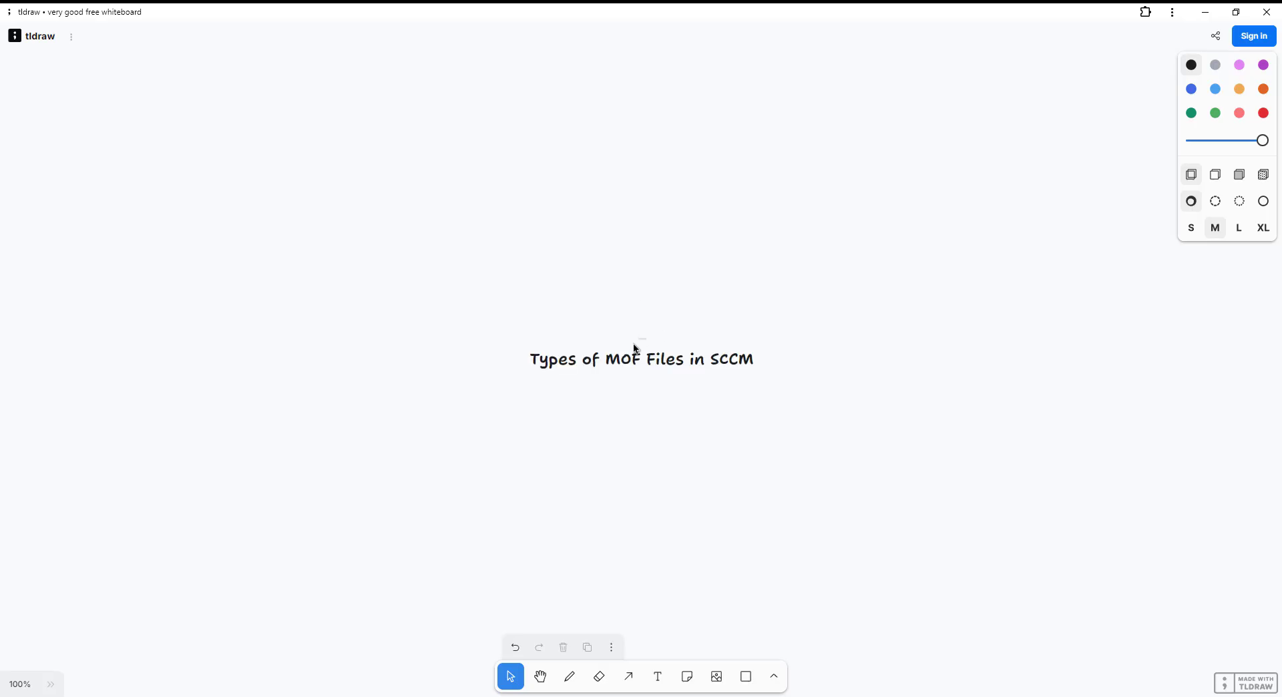
pyautogui.moveTo(638, 344); pyautogui.dragTo(475, 57)
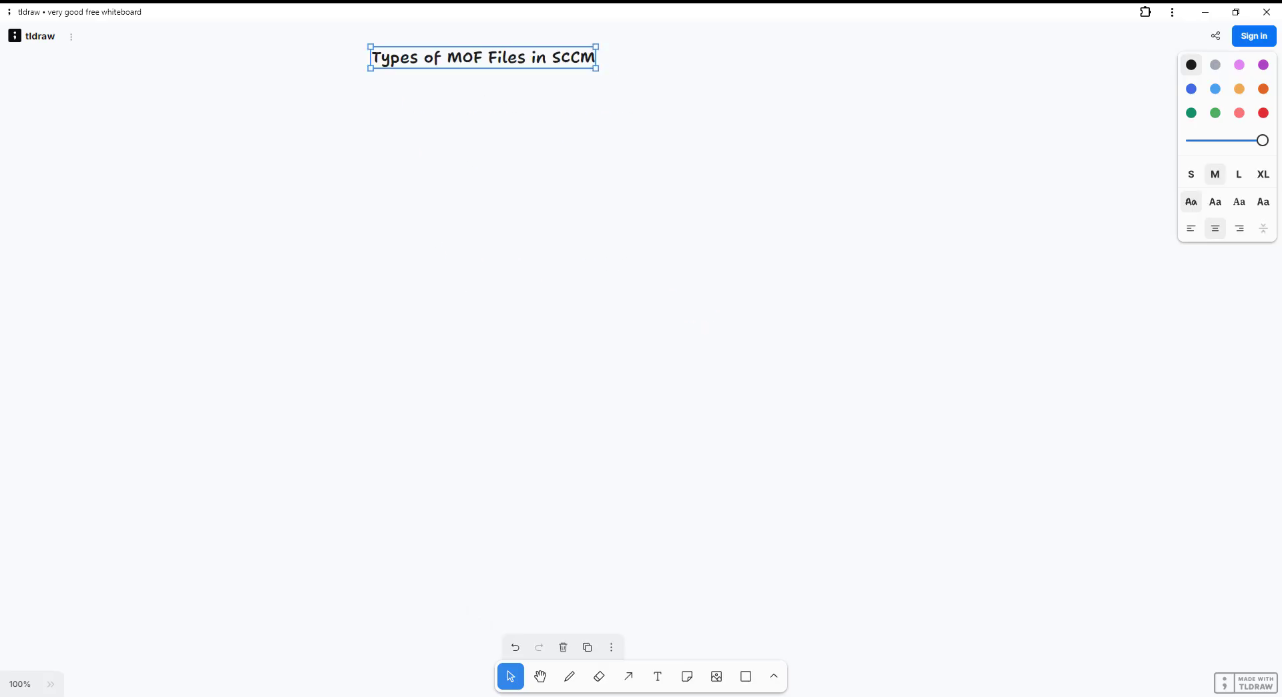
pyautogui.click(628, 676)
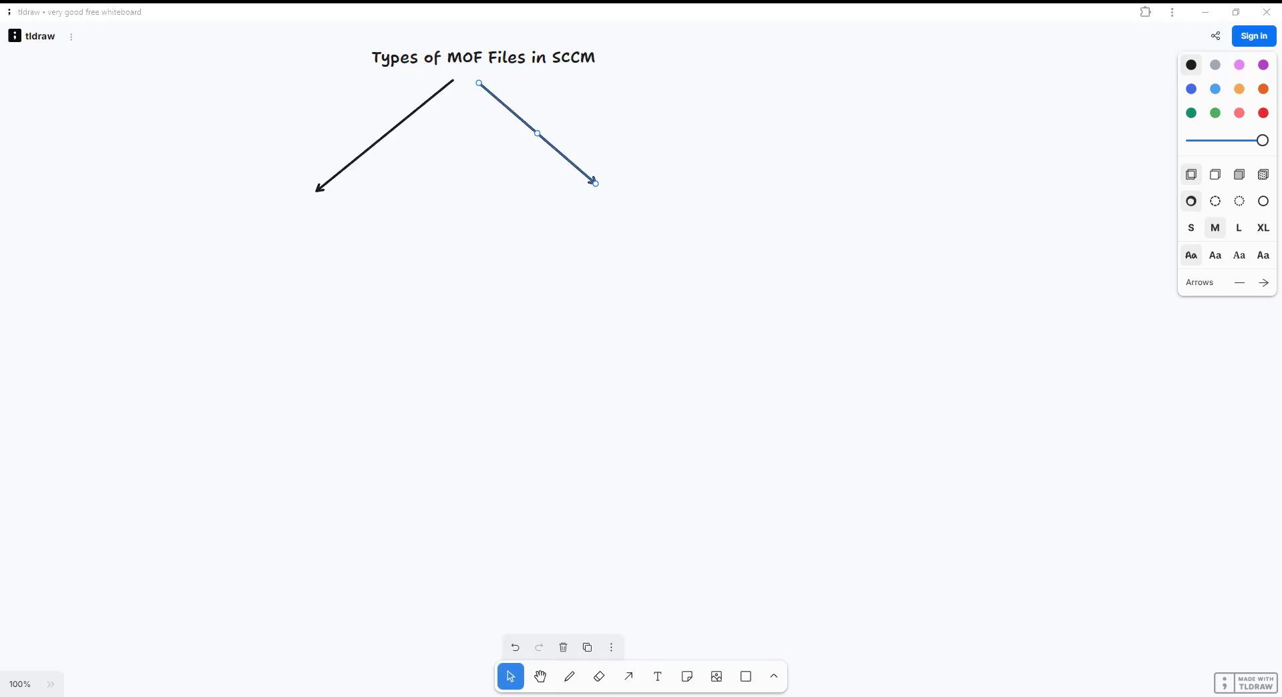
# Step: Label the left arrow "Configuration.mof (Located on SCCM Server)" and the right arrow "InventoryAgent.mof (Located on Client Machines)"
pyautogui.click(255, 249)
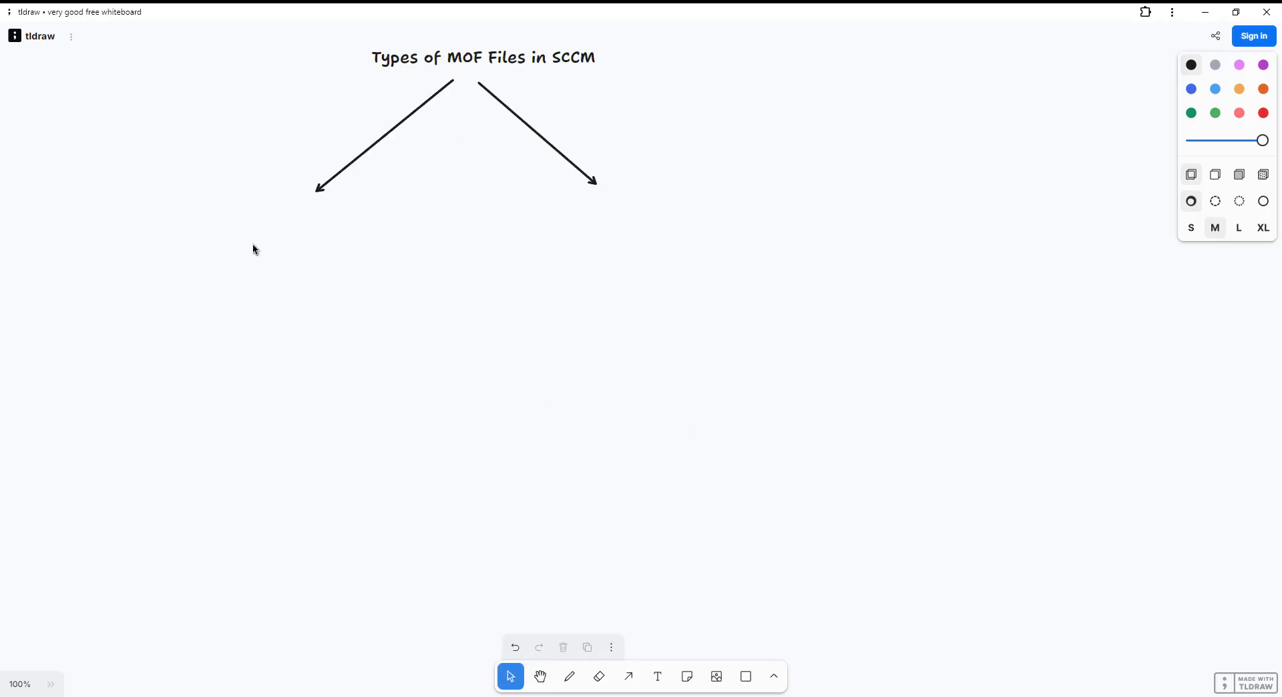
pyautogui.write('Configuration.mof (Located on SCCM Server)')
pyautogui.moveTo(647, 372); pyautogui.dragTo(261, 230)
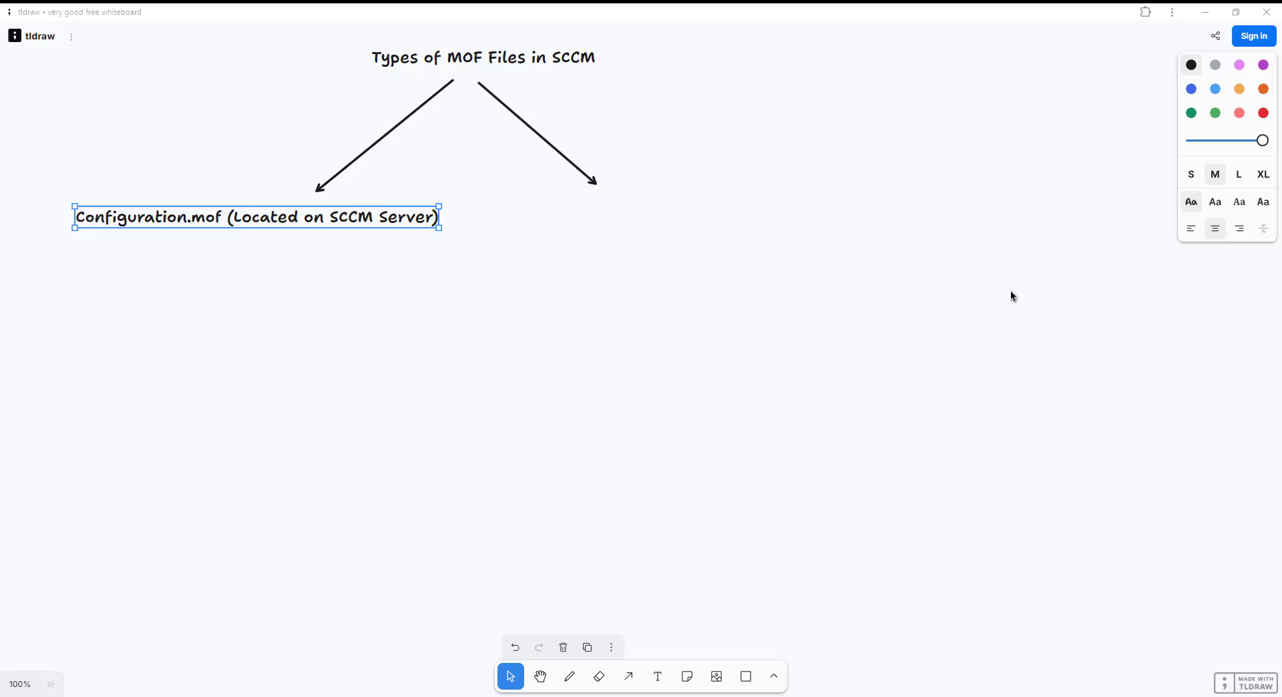
pyautogui.write('InventoryAgent.mof (Located on Client Machines)')
pyautogui.moveTo(743, 358); pyautogui.dragTo(814, 214)
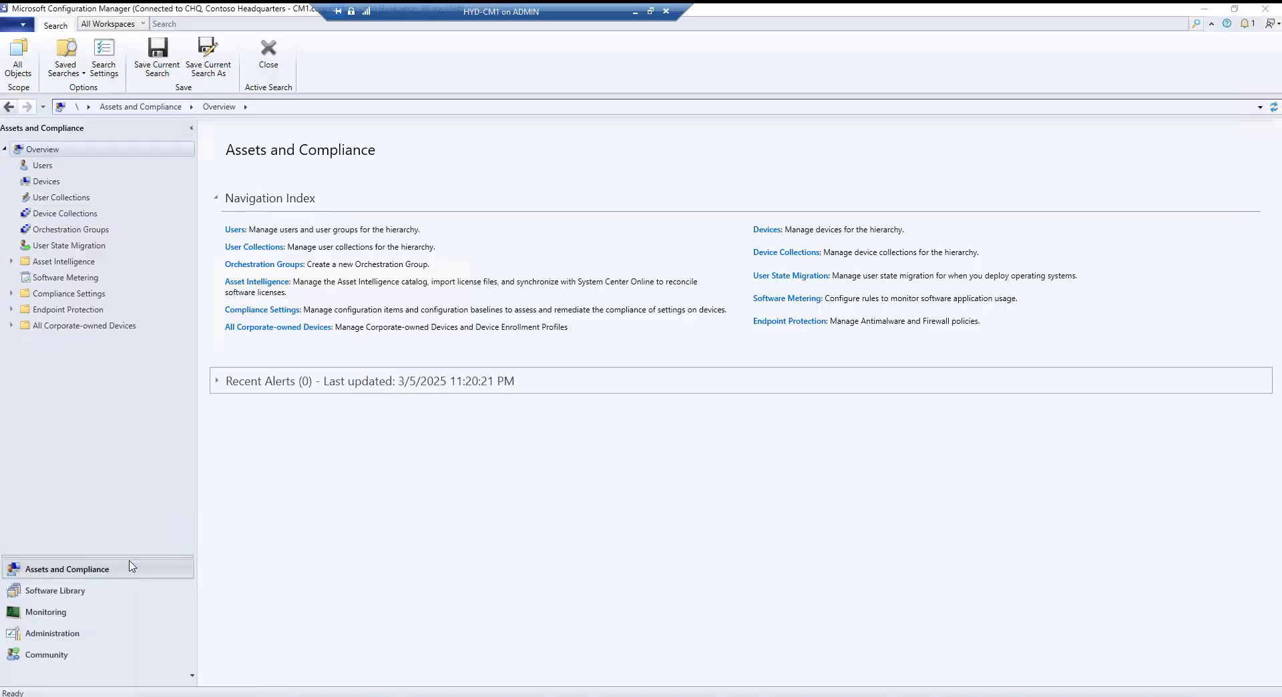
# Step: On the HYD-CM1 server, browse in File Explorer to C:\Program Files\Microsoft Configuration Manager\inboxes
pyautogui.press('super+e')
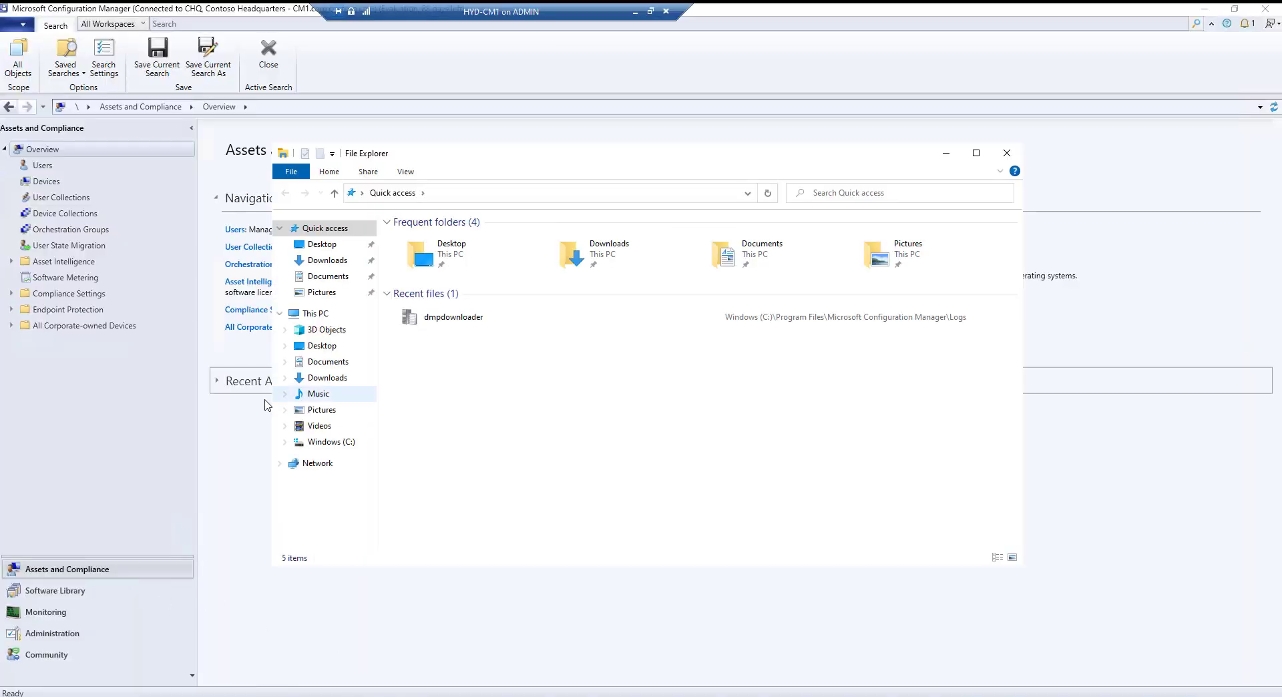
pyautogui.click(330, 443)
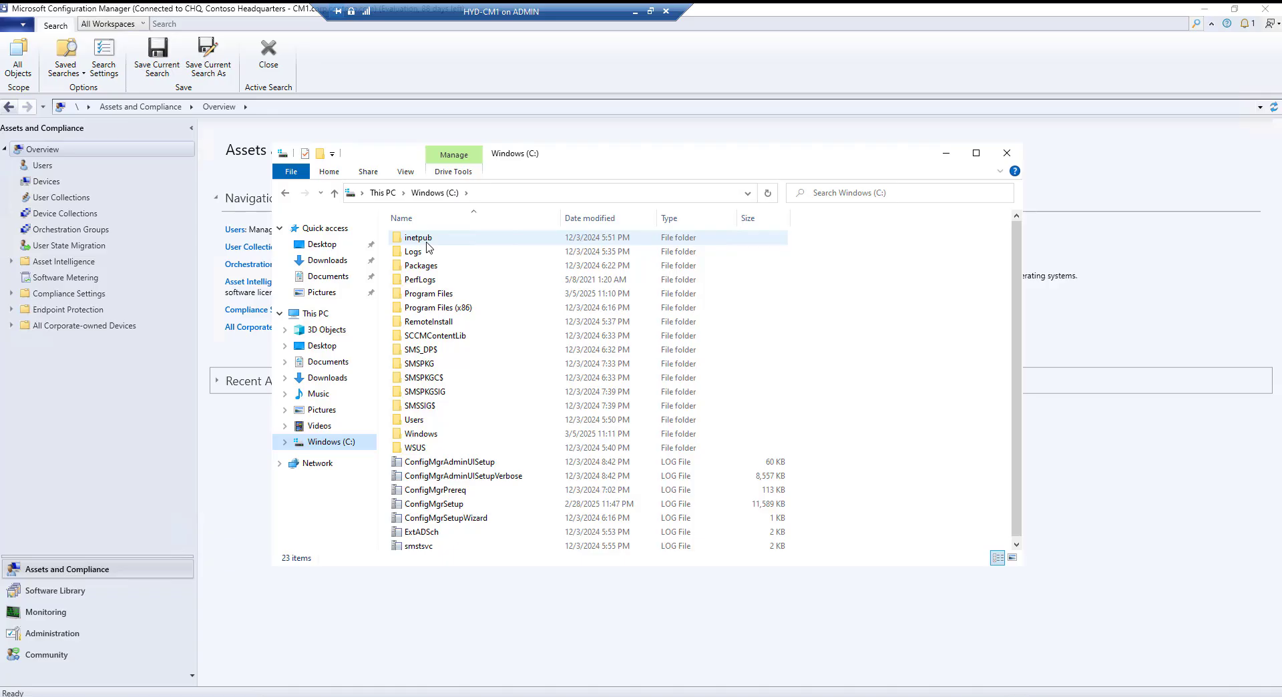
pyautogui.doubleClick(453, 294)
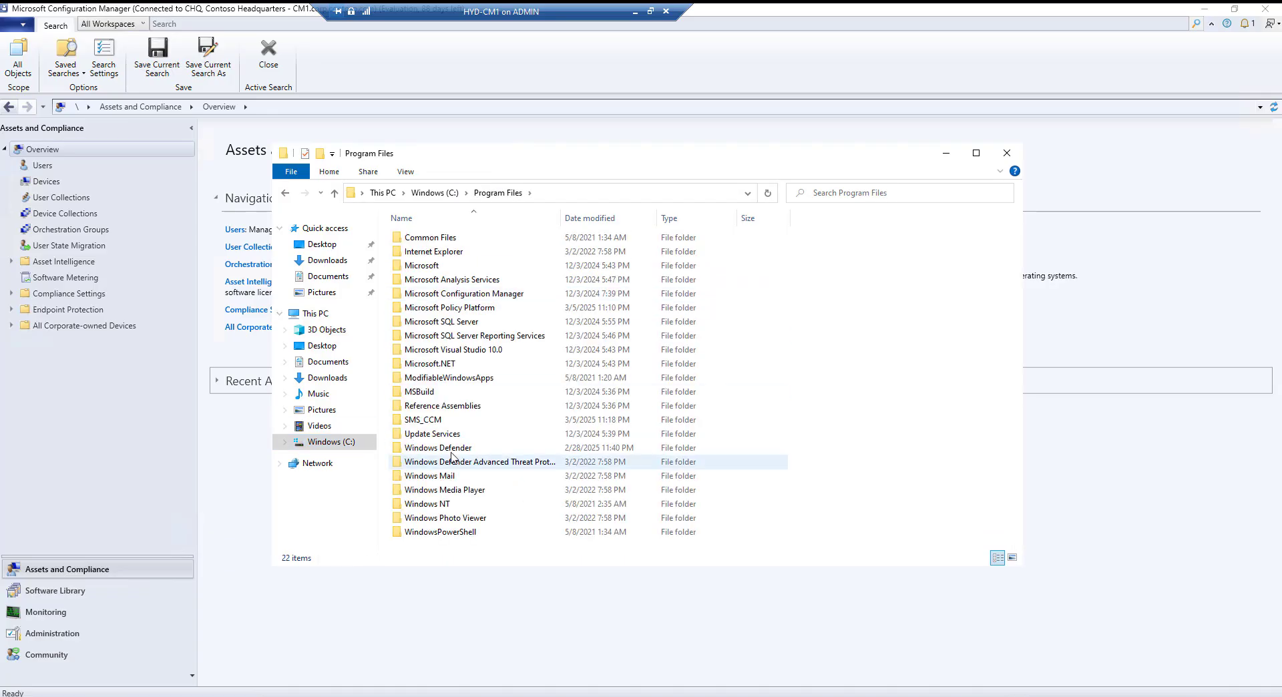
pyautogui.doubleClick(511, 294)
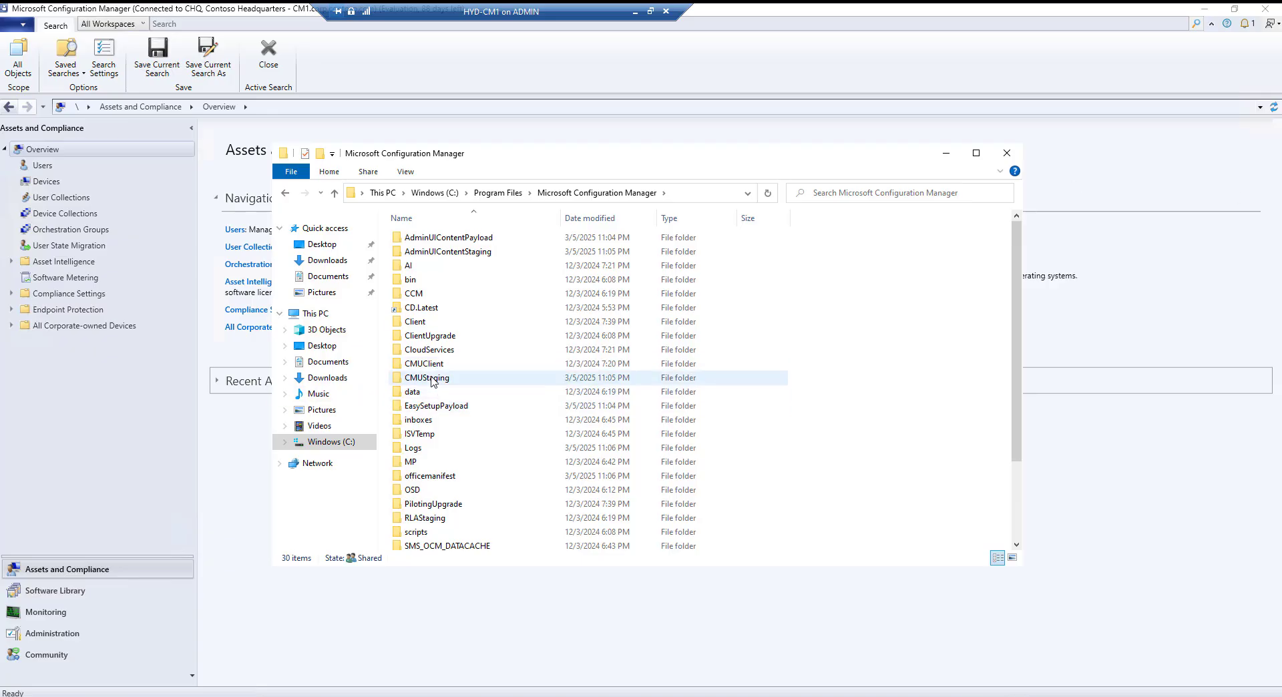
pyautogui.doubleClick(428, 427)
pyautogui.click(674, 386)
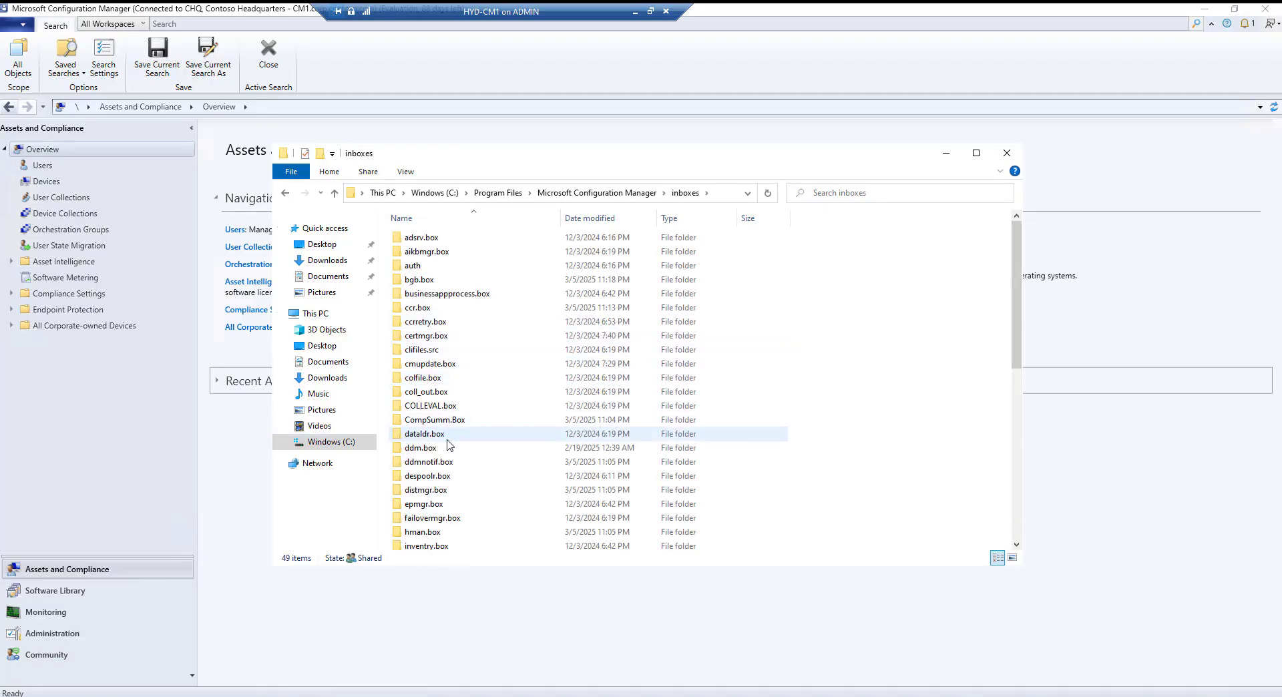
# Step: Grant permanent access to the clifiles.src folder, view its hinv subfolder containing configuration.mof, and minimize File Explorer
pyautogui.doubleClick(464, 352)
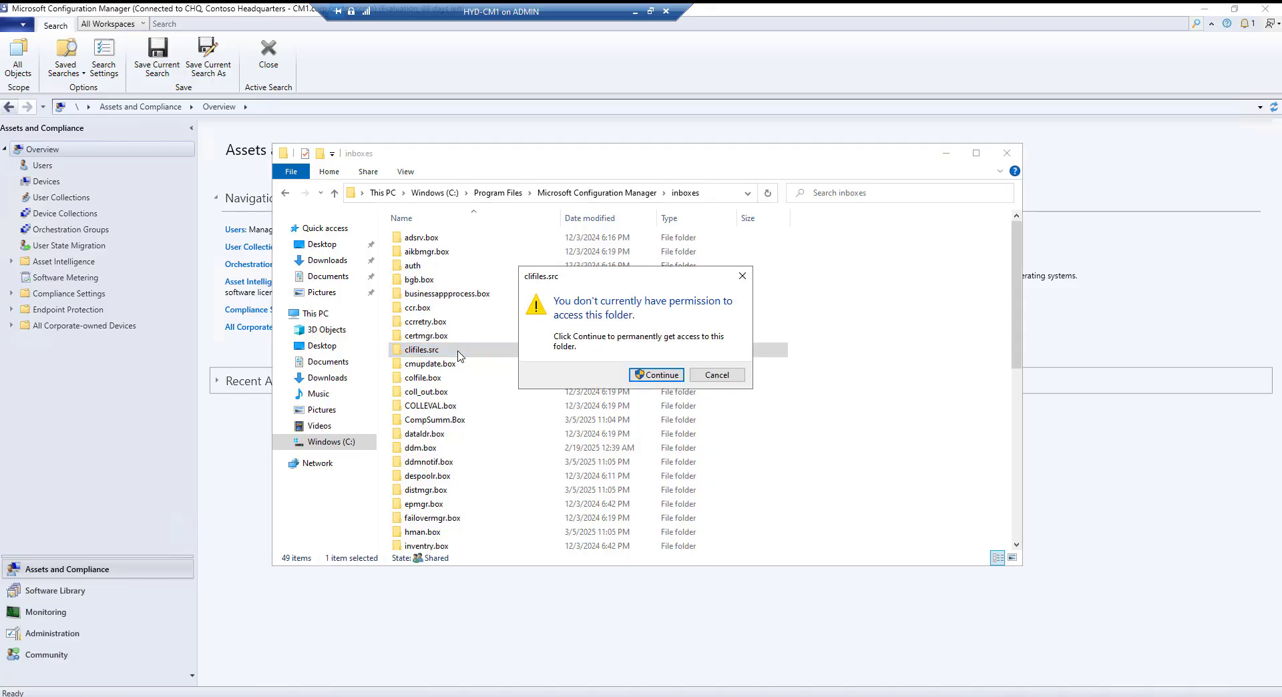
pyautogui.click(655, 375)
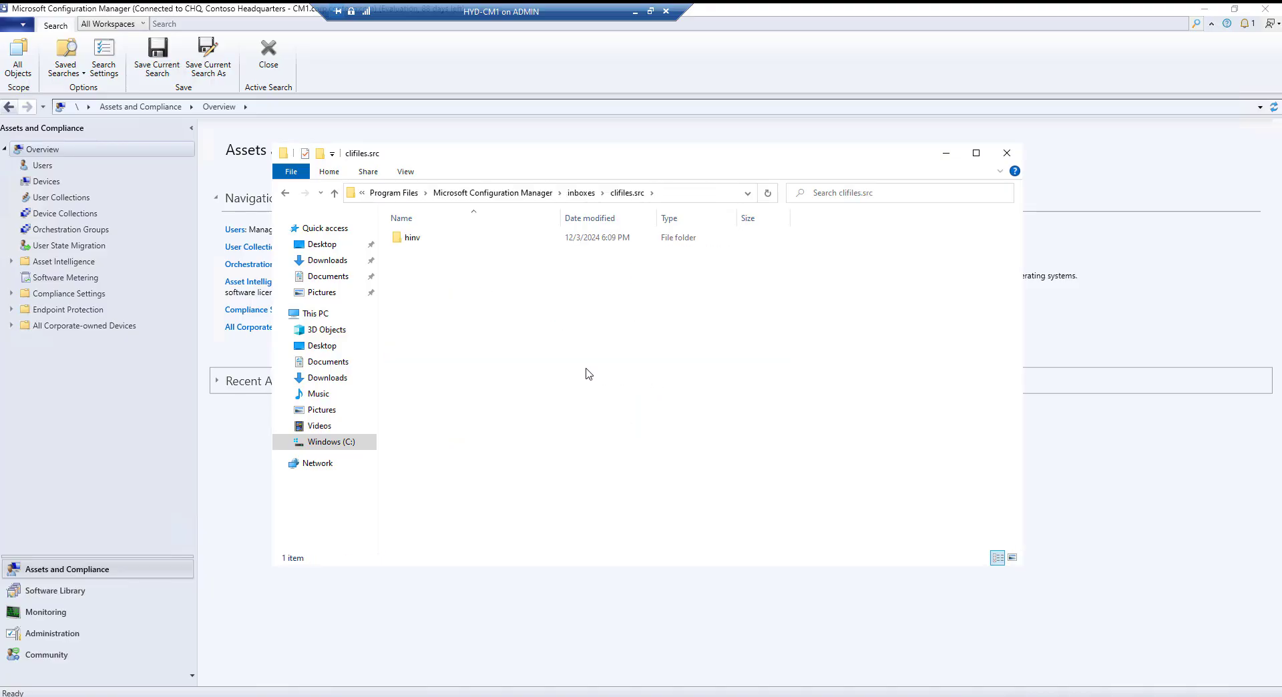
pyautogui.doubleClick(419, 245)
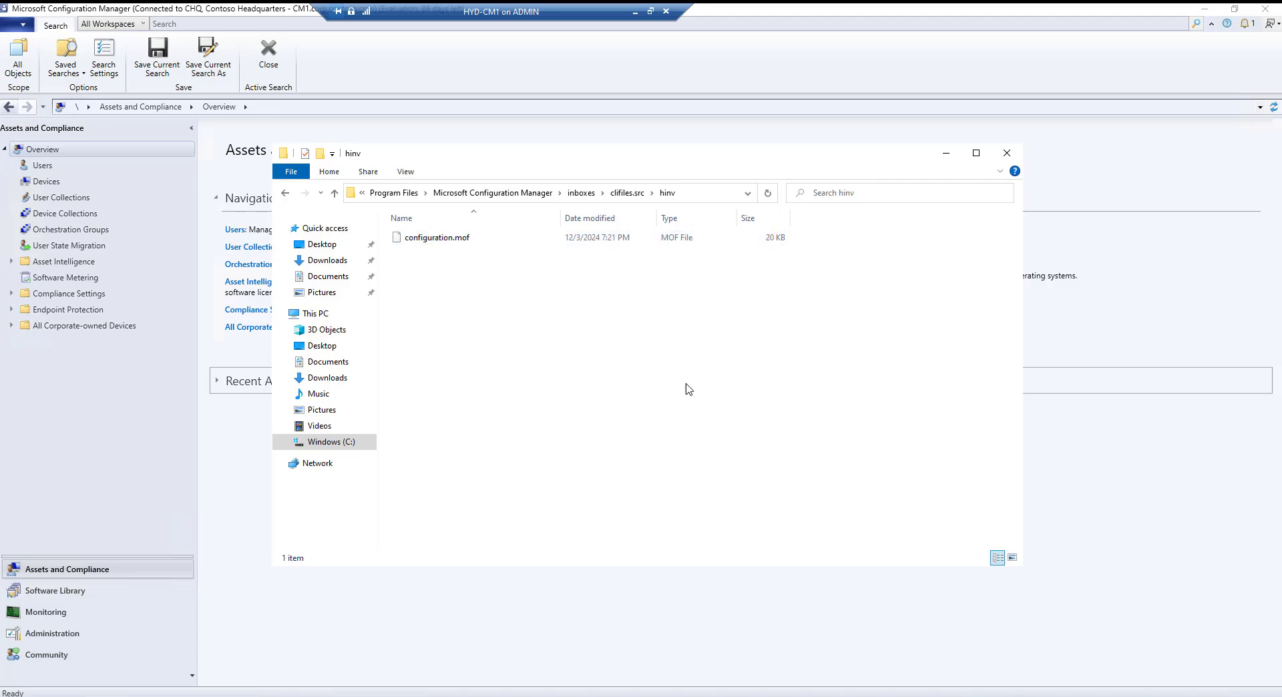
pyautogui.click(945, 153)
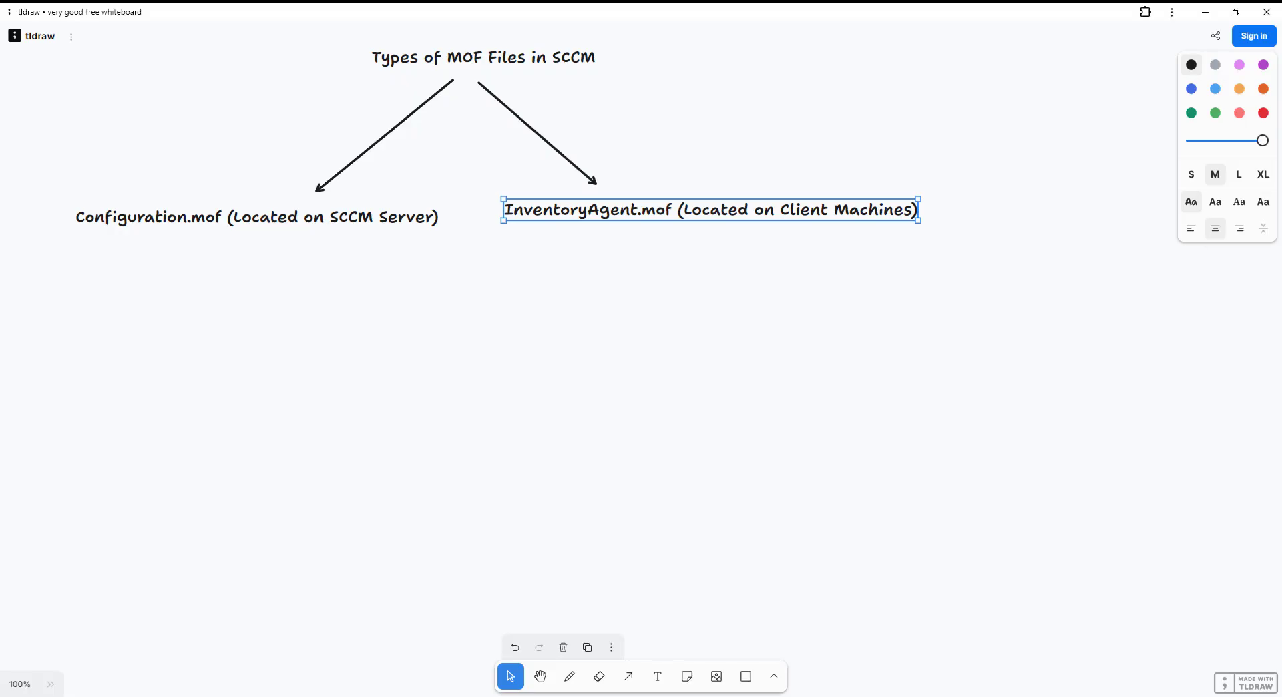
# Step: Back in tldraw, add "Path: C:\Program Files\Microsoft Configuration Manager\inboxes\clifiles.src\hinv" beneath the Configuration.mof label
pyautogui.click(132, 364)
pyautogui.write('Path: C:\\Program Files\\Microsoft Configuration Manager\\inboxes\\clifiles.src\\hinv')
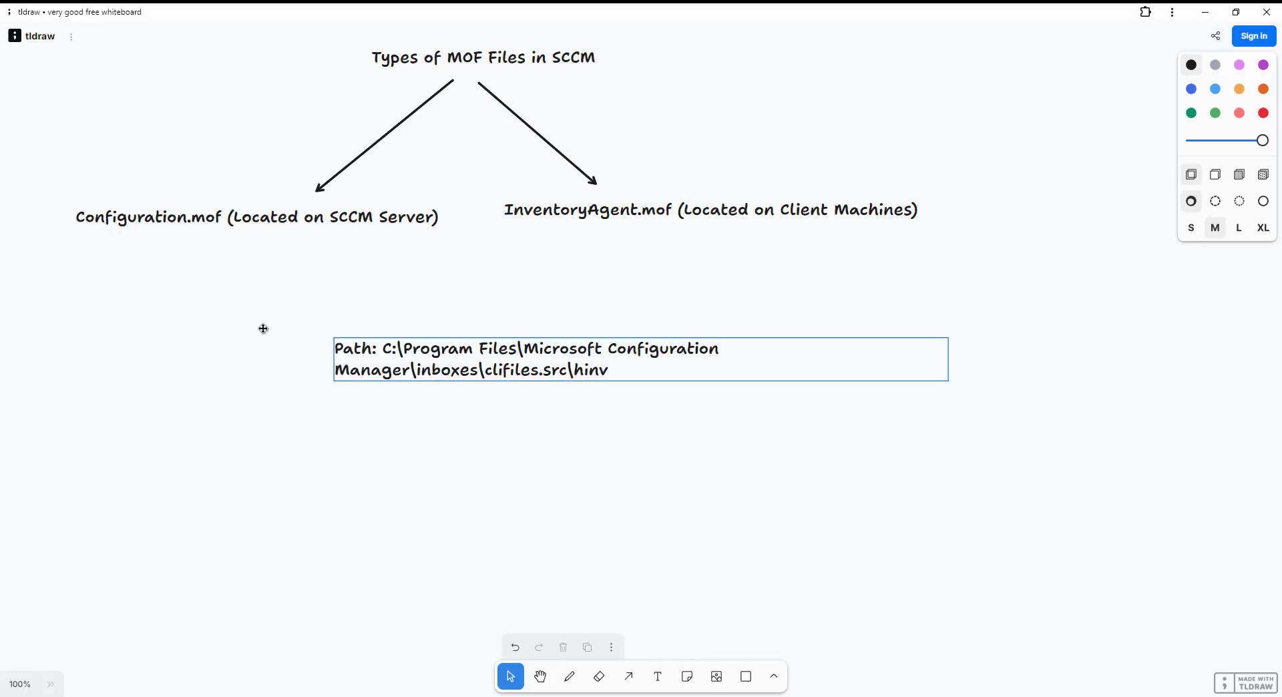
pyautogui.moveTo(451, 363); pyautogui.dragTo(196, 264)
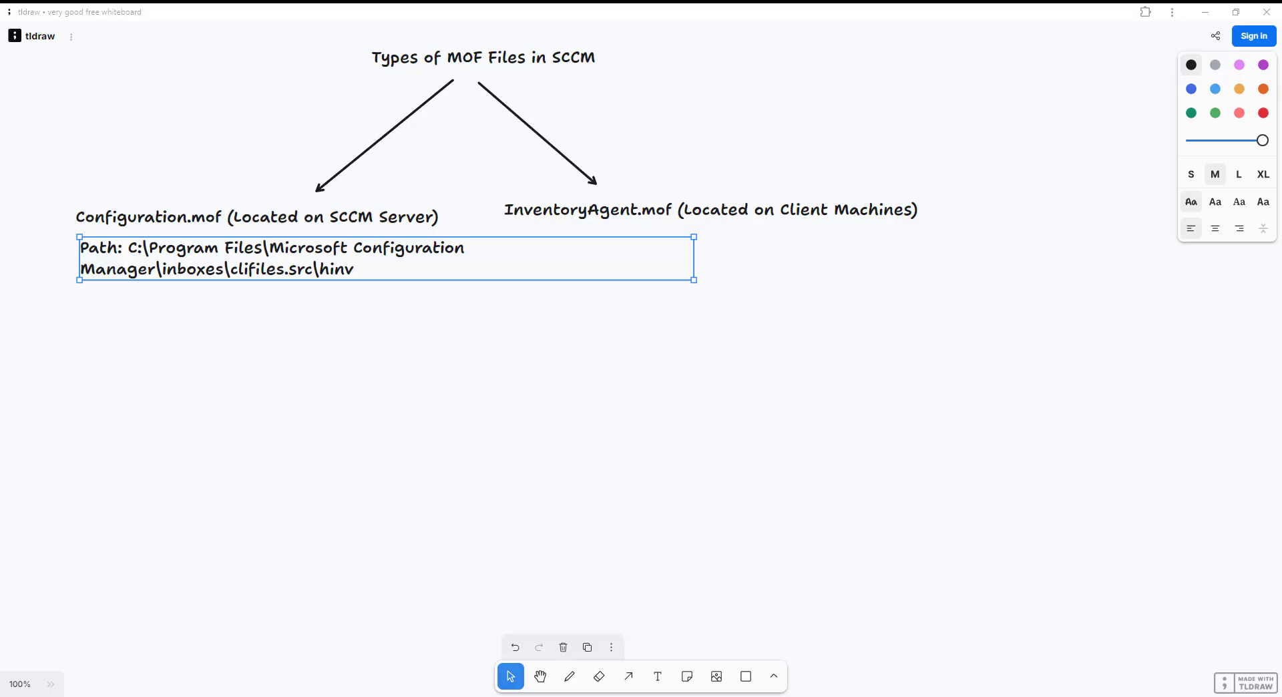
# Step: Add the text "Path: C:\Windows\CCM\Inventory\Temp\InventoryAgent.mof" beneath the InventoryAgent.mof label
pyautogui.click(999, 469)
pyautogui.write('Path: C:\\Windows\\CCM\\Inventory\\Temp\\InventoryAgent.mof')
pyautogui.click(631, 348)
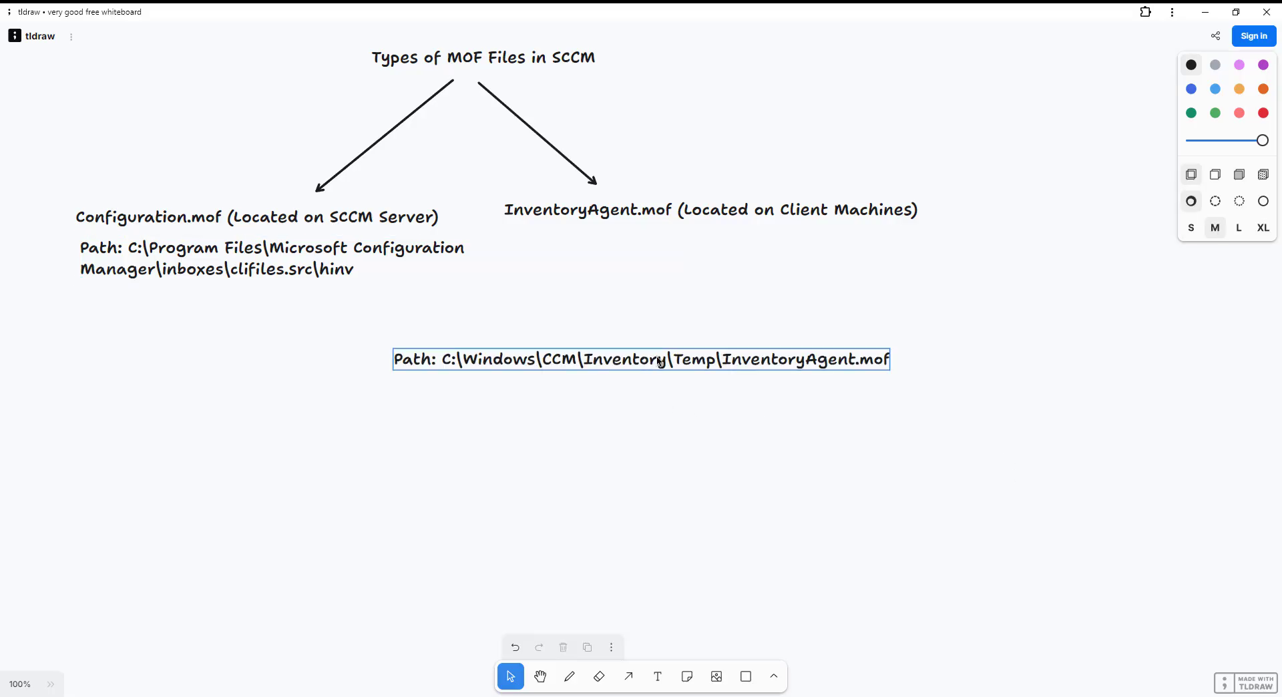
pyautogui.moveTo(631, 349); pyautogui.dragTo(745, 229)
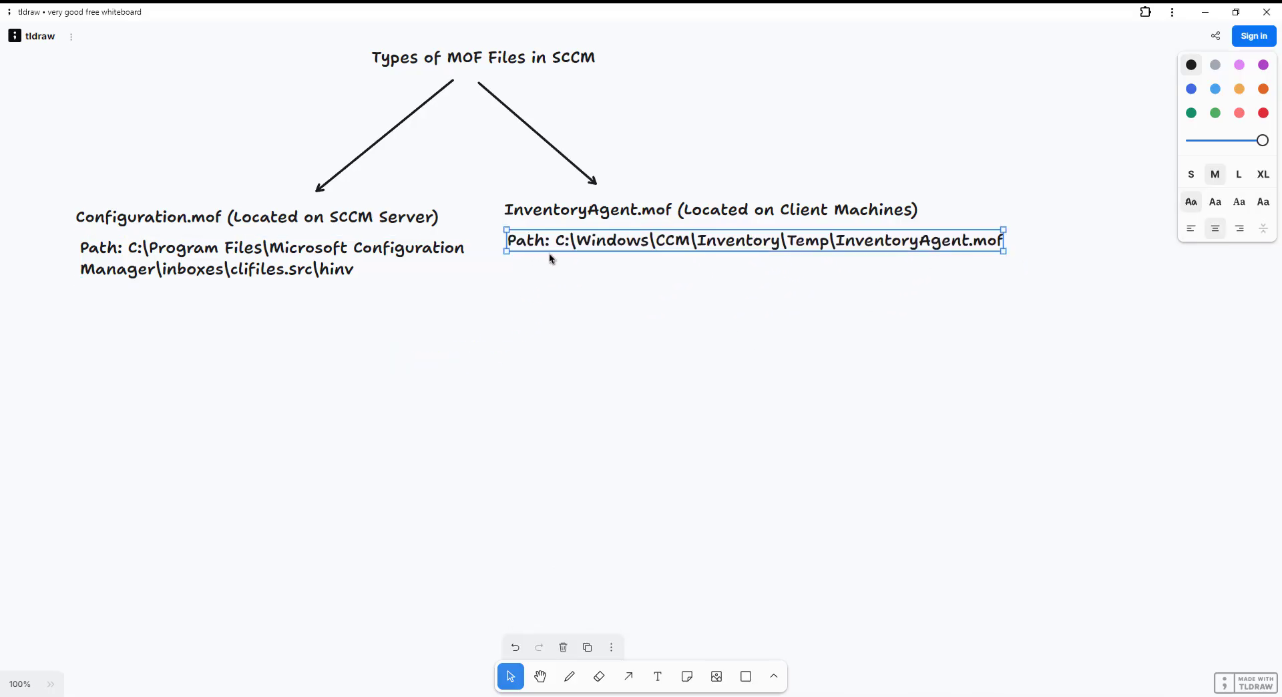
# Step: Move the InventoryAgent.mof label and its path together slightly to the right, away from the Configuration.mof text
pyautogui.hotkey('ctrl', 'a')
pyautogui.moveTo(1023, 211); pyautogui.dragTo(833, 253)
pyautogui.moveTo(833, 248); pyautogui.dragTo(879, 251)
pyautogui.click(782, 391)
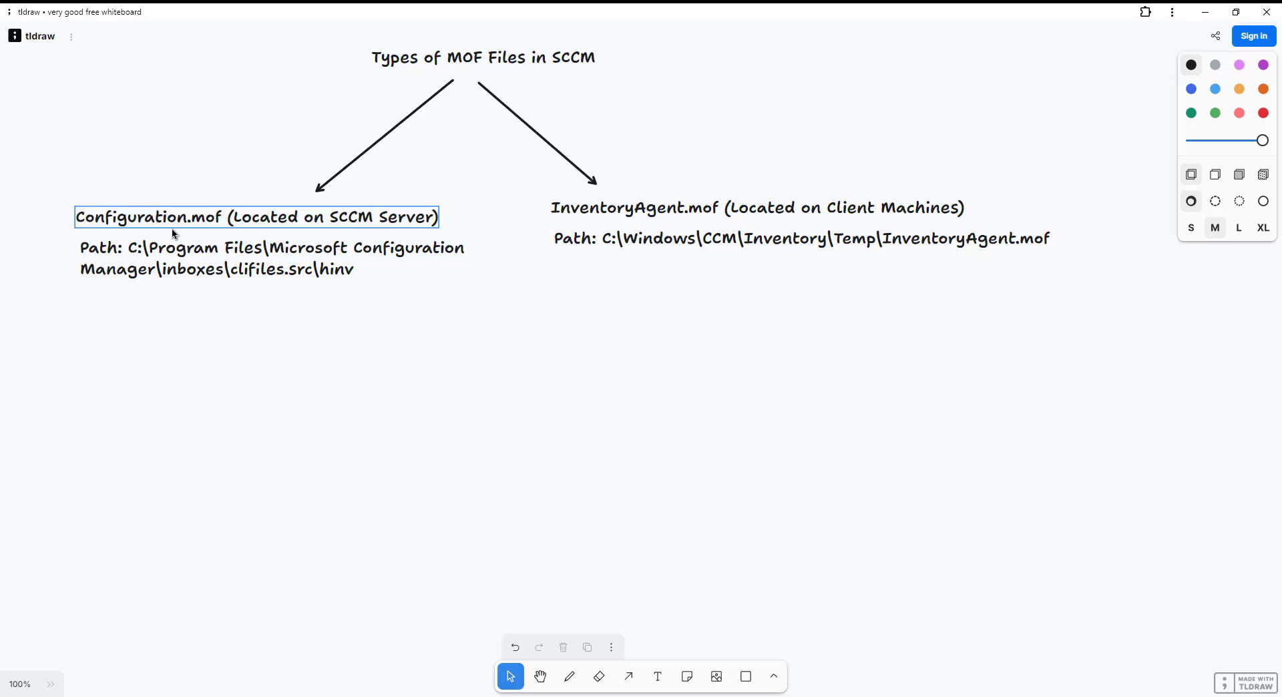
# Step: In Configuration Manager, open Resource Explorer for device CM1, review its Hardware inventory classes, and minimize the window
pyautogui.scroll(-1, 1180, 391)
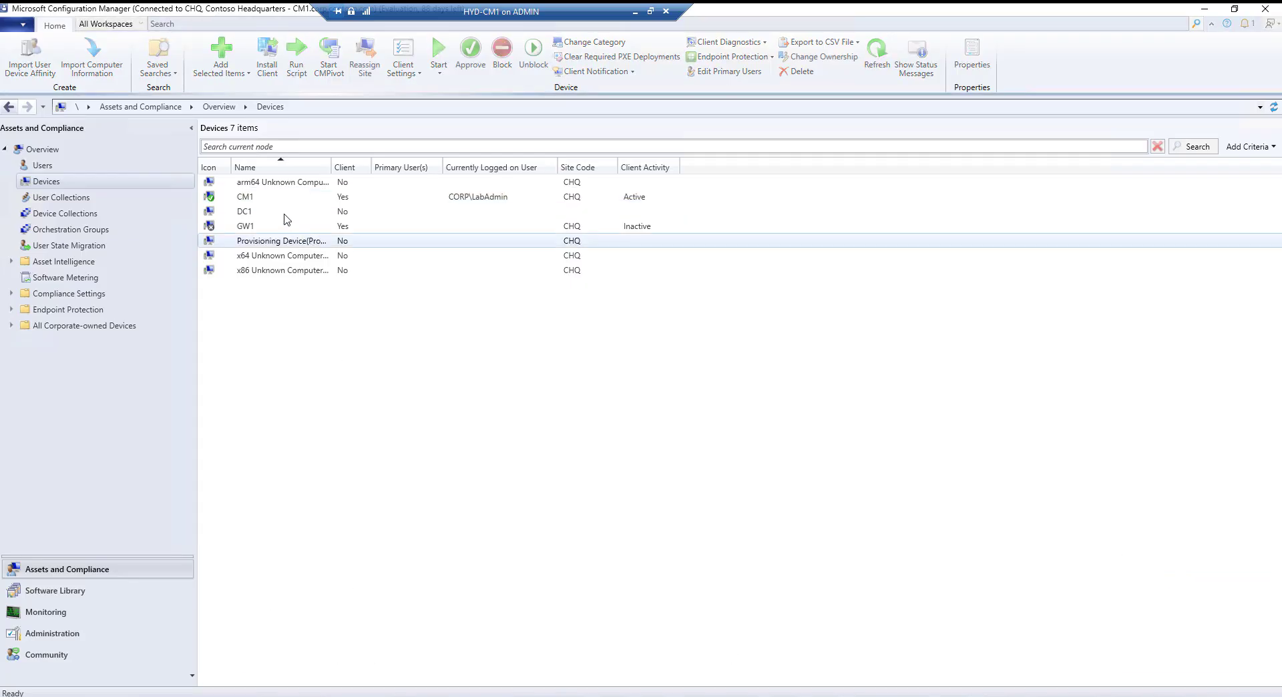
pyautogui.click(264, 197)
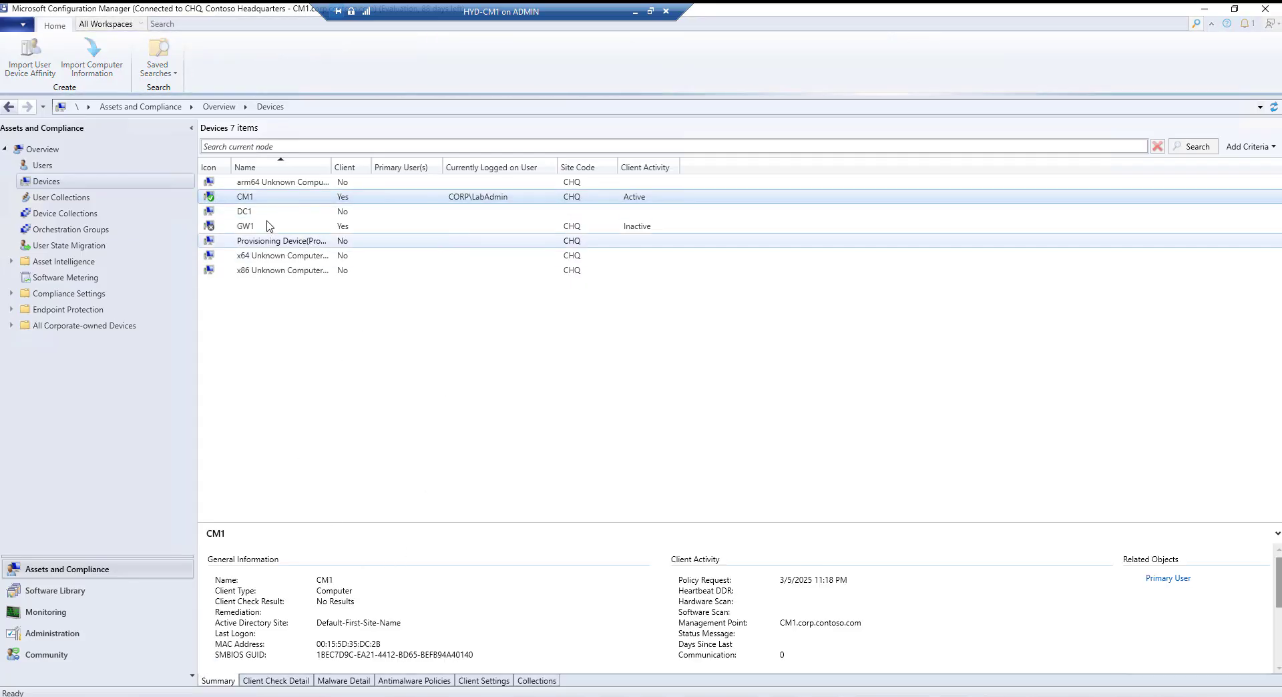
pyautogui.rightClick(260, 199)
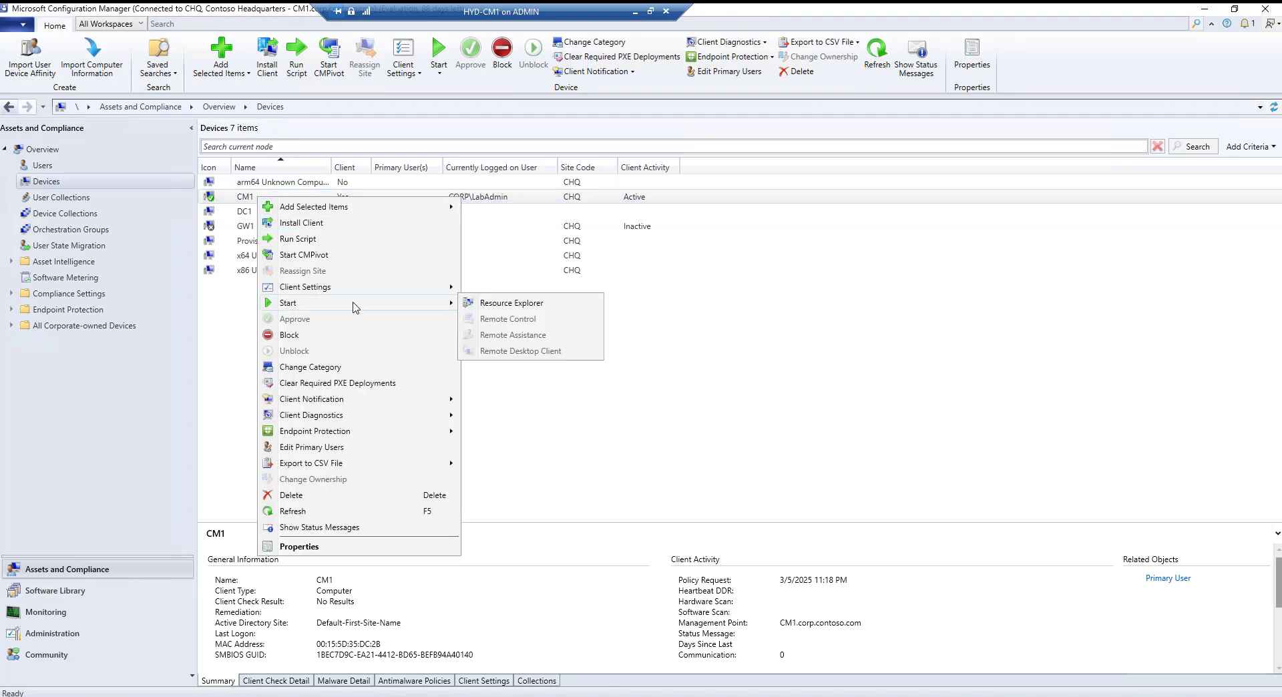
pyautogui.click(514, 305)
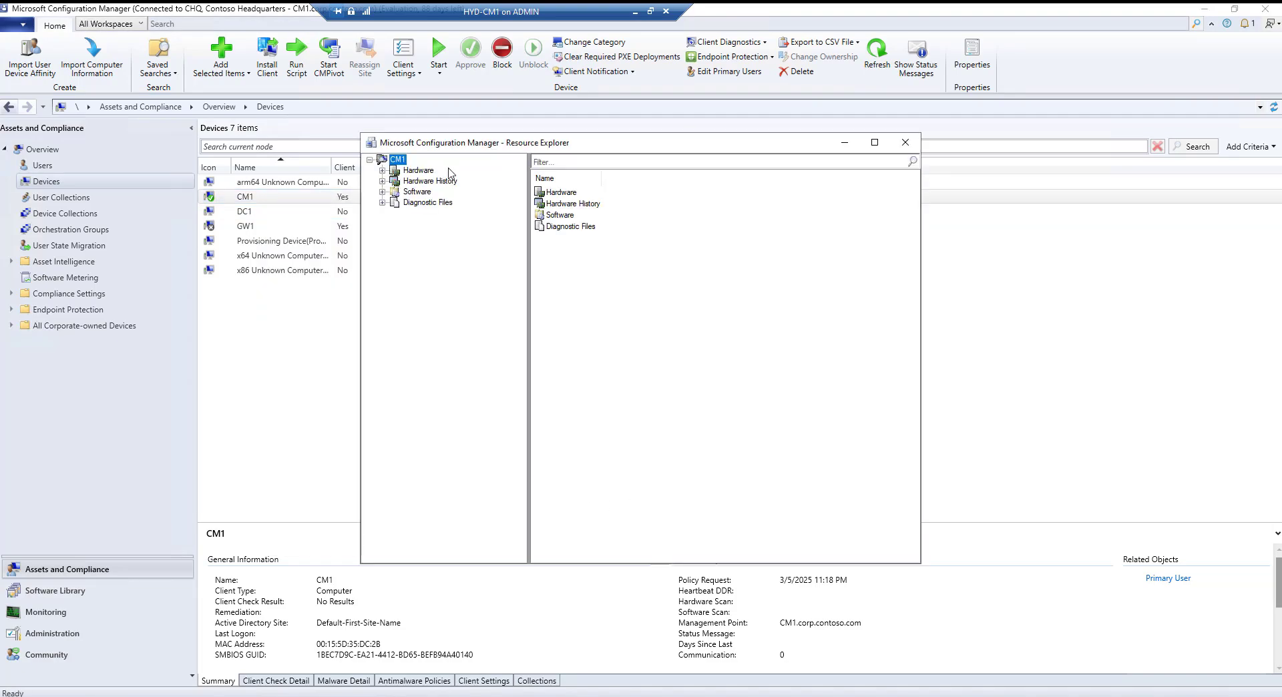
pyautogui.click(417, 171)
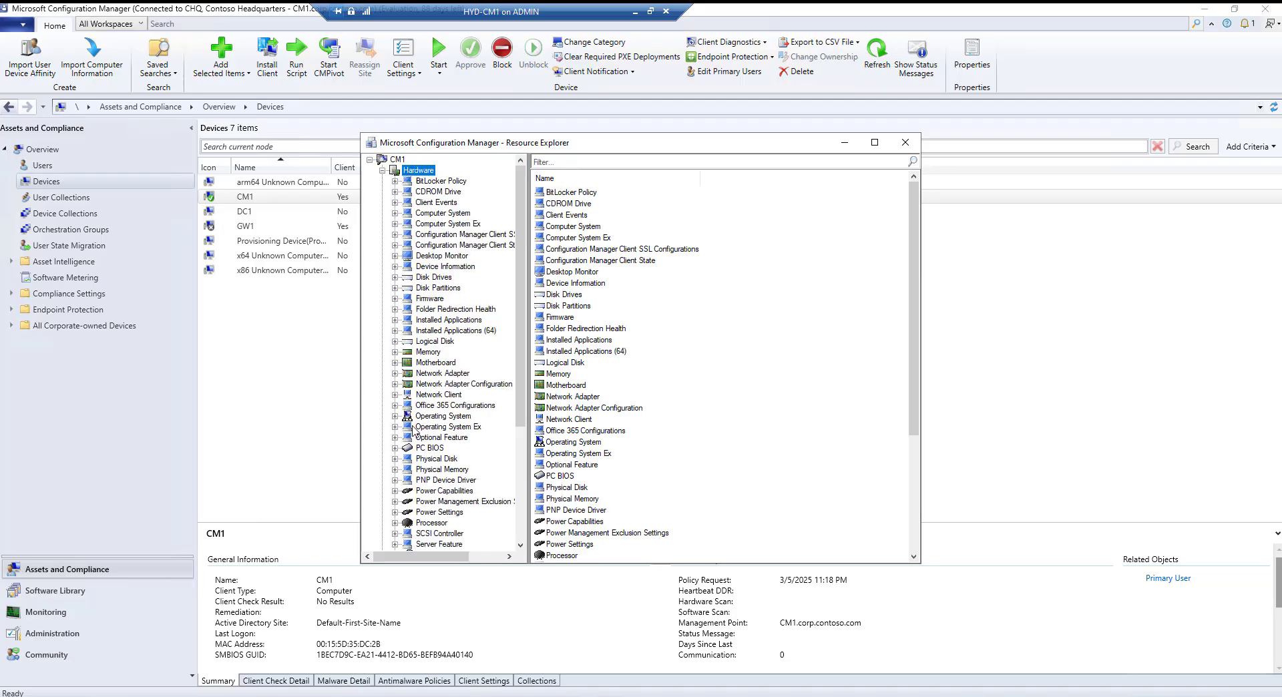
pyautogui.click(844, 142)
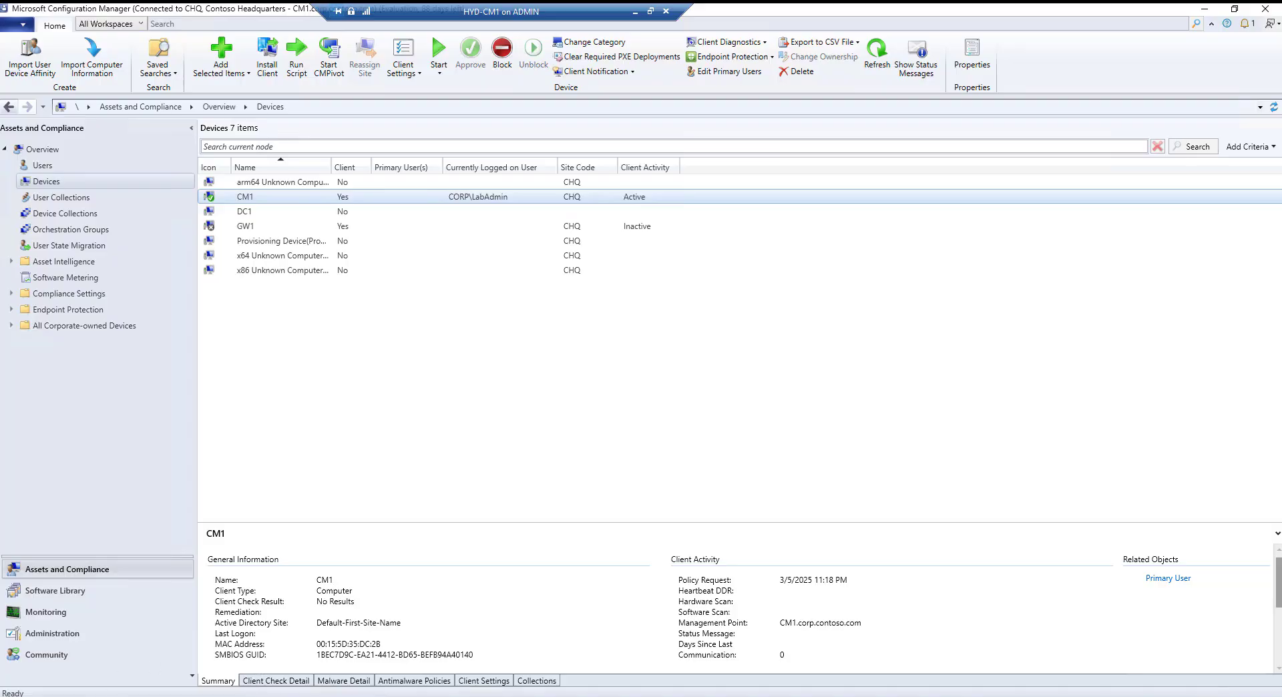
# Step: Launch Registry Editor on CM1 by running regedit and approve the elevation request
pyautogui.press('super+x')
pyautogui.click(51, 651)
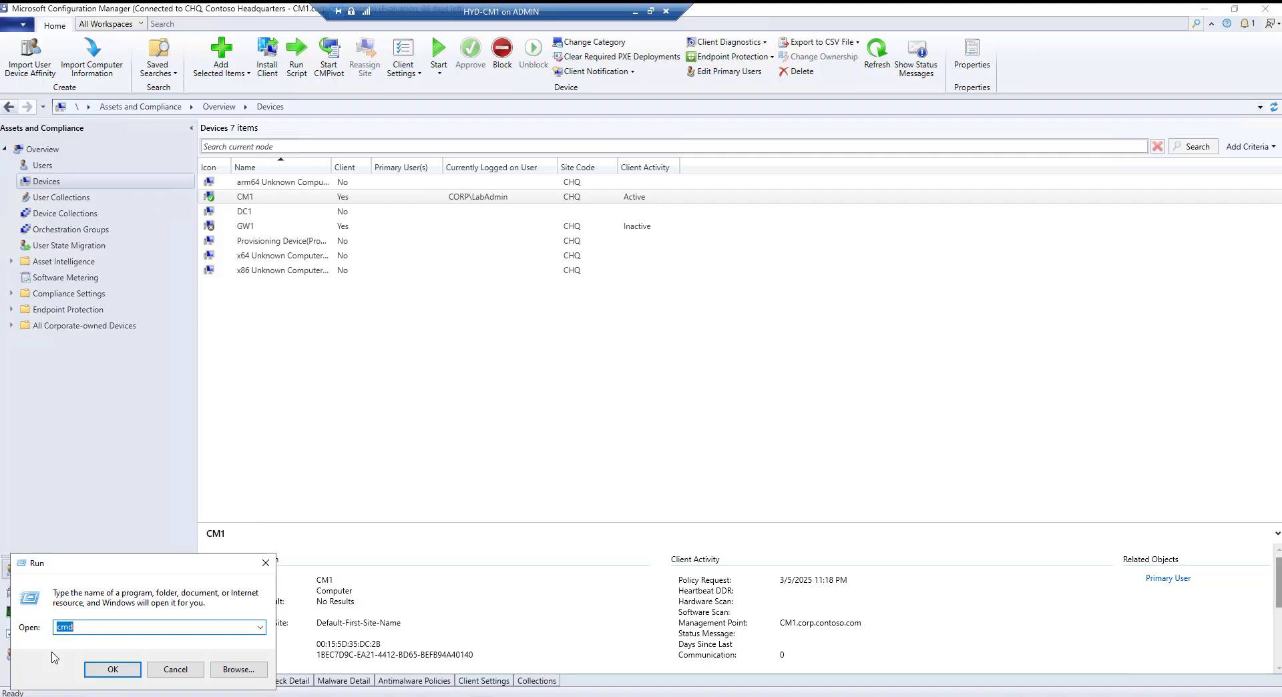
pyautogui.write('reg')
pyautogui.write('e')
pyautogui.write('gedit')
pyautogui.press('Return')
pyautogui.click(565, 447)
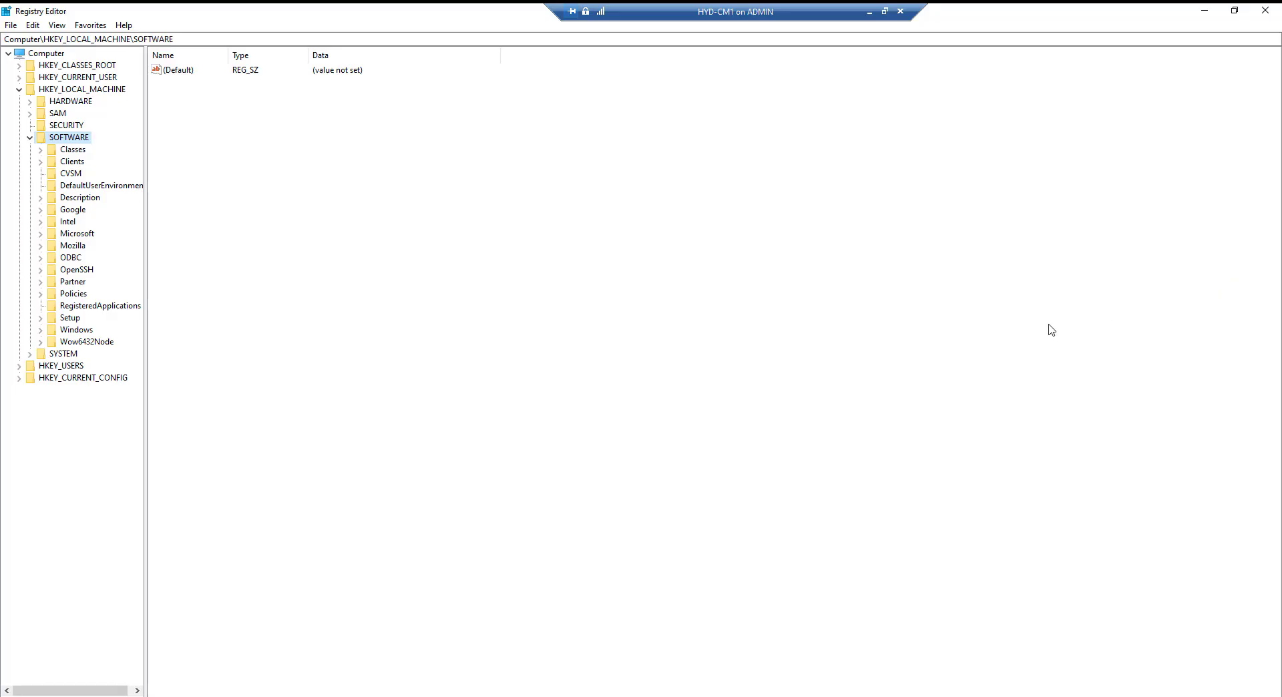
# Step: Create a new registry key named Test1 under HKEY_LOCAL_MACHINE\SOFTWARE
pyautogui.rightClick(82, 139)
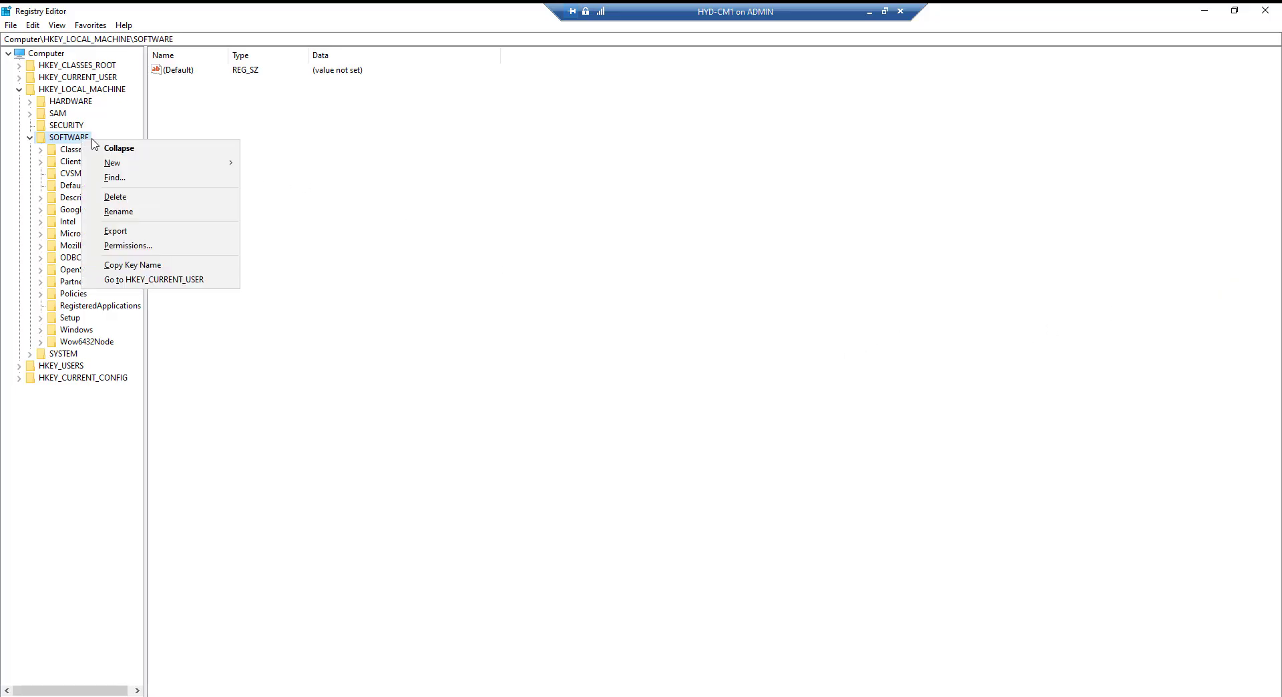
pyautogui.moveTo(214, 163)
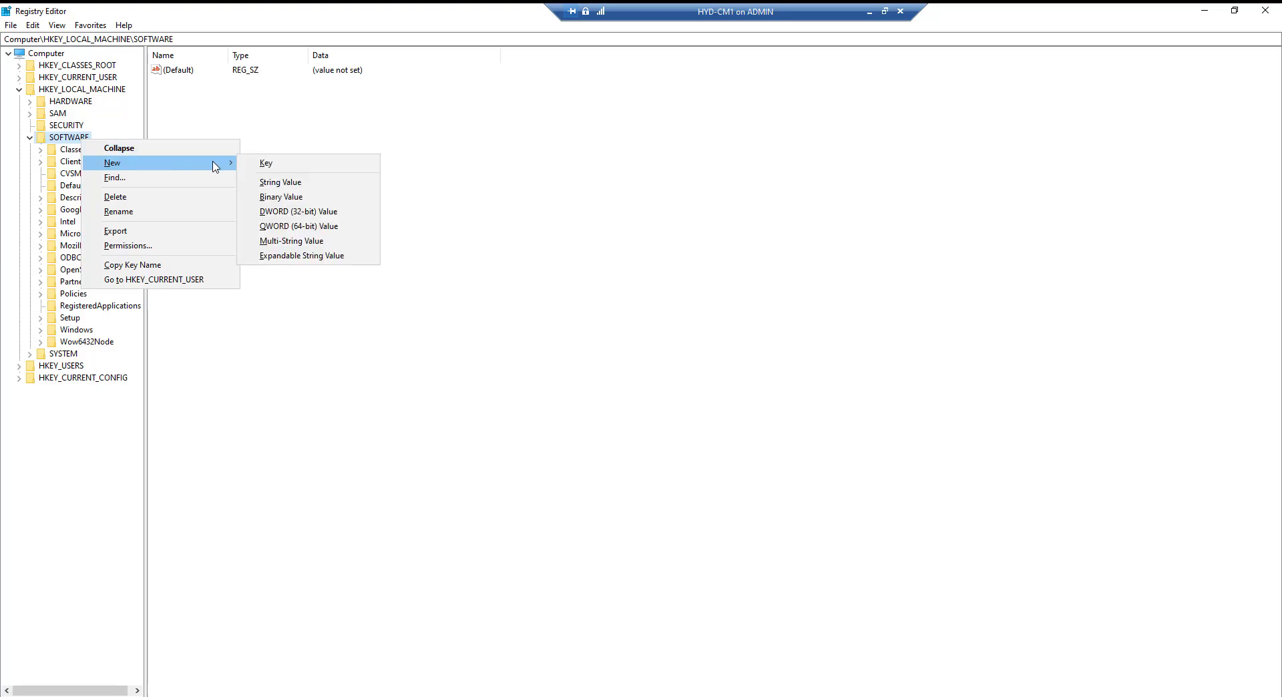
pyautogui.click(311, 166)
pyautogui.write('Test')
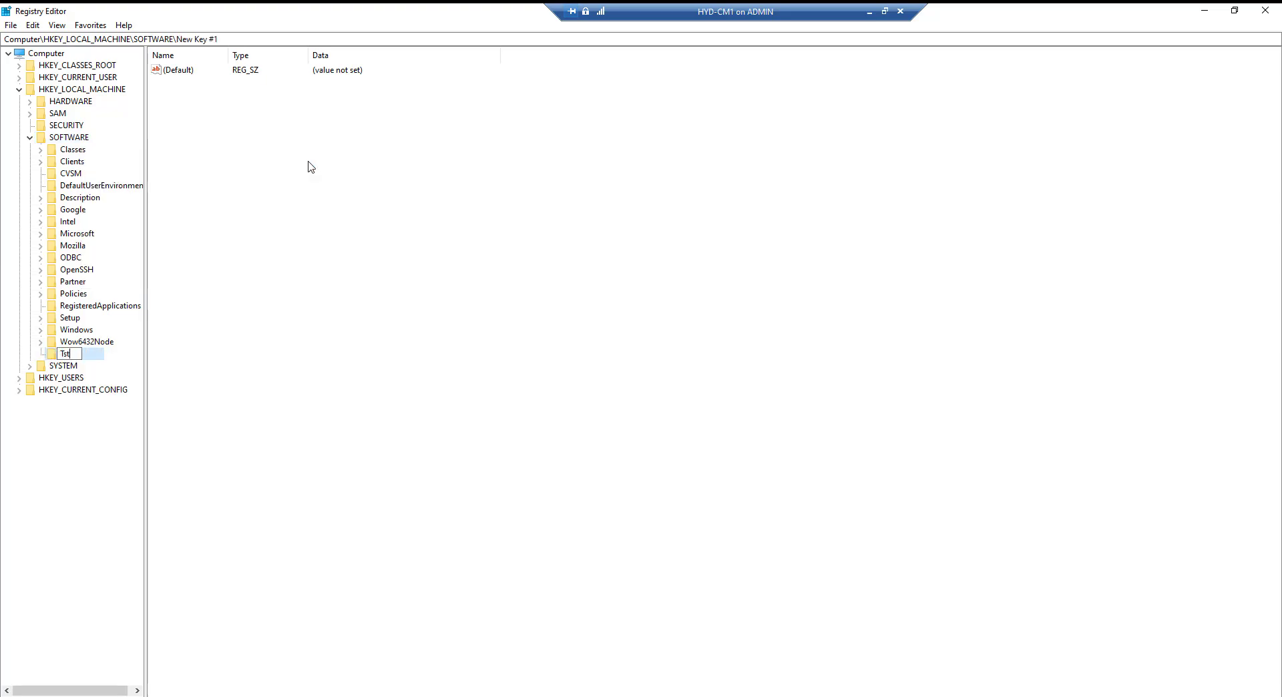
pyautogui.press('BackSpace')
pyautogui.press('BackSpace')
pyautogui.write('est')
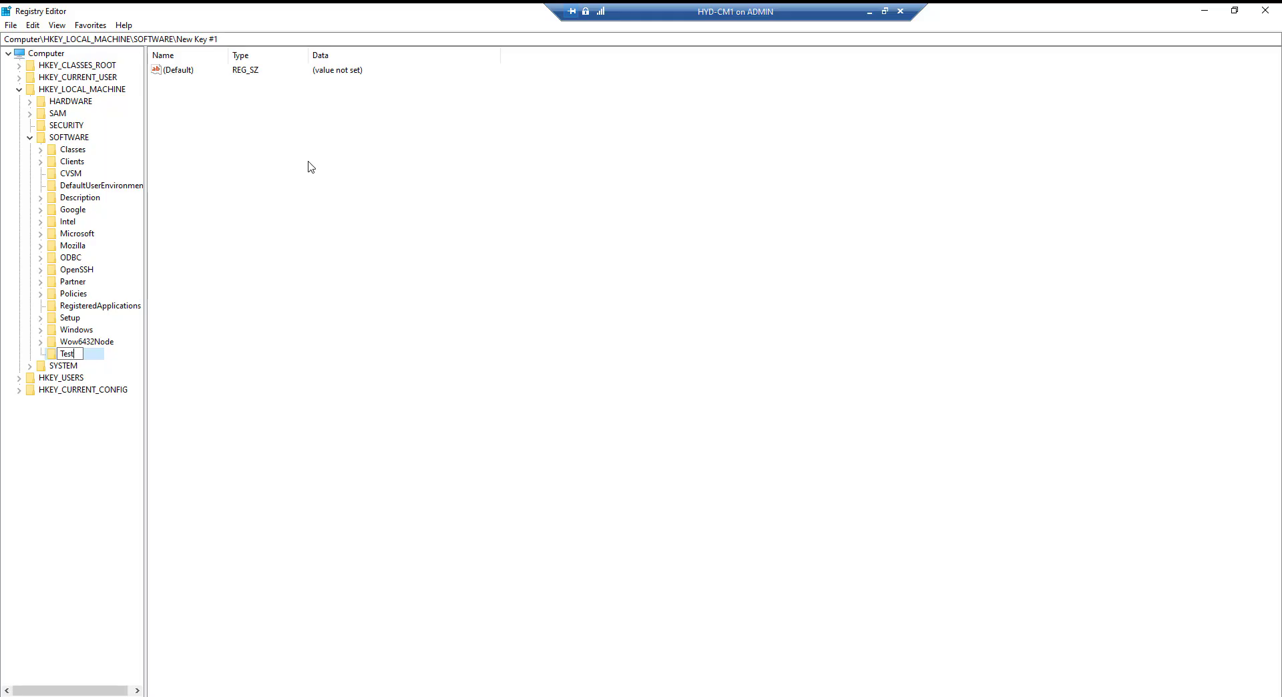
pyautogui.write('1')
pyautogui.press('Return')
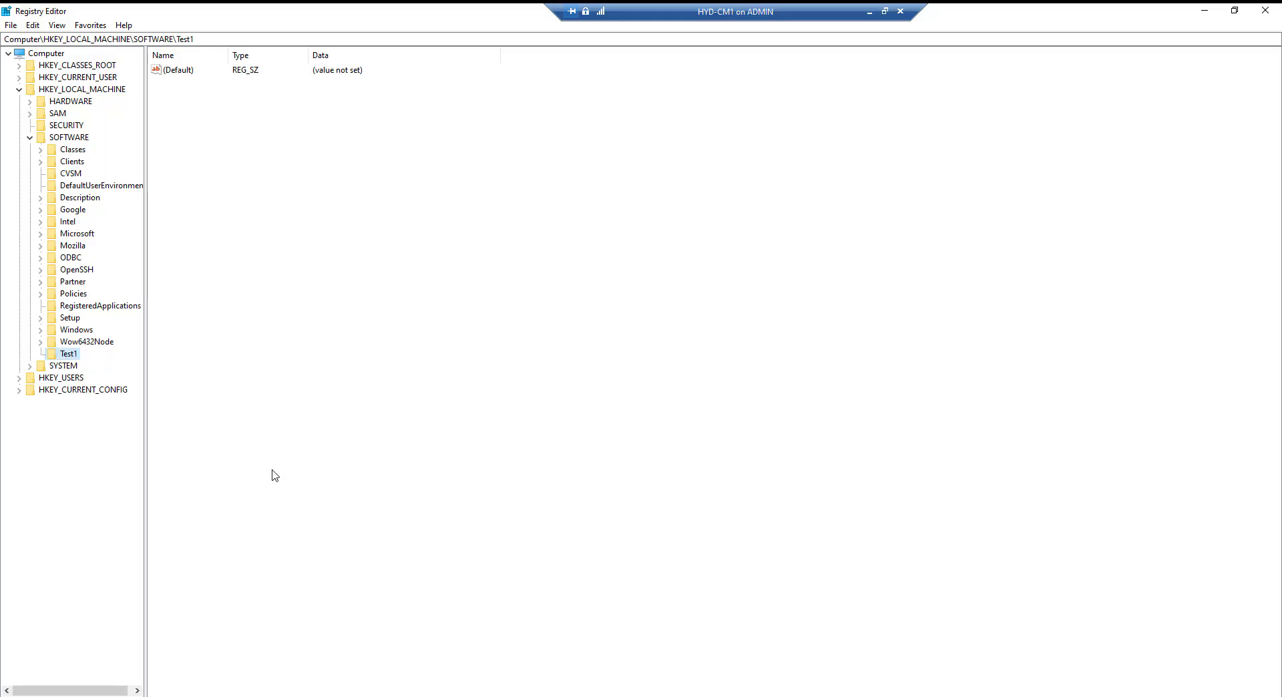
# Step: Add a string value named Version to the Test1 key and set its data to 1.0
pyautogui.rightClick(78, 358)
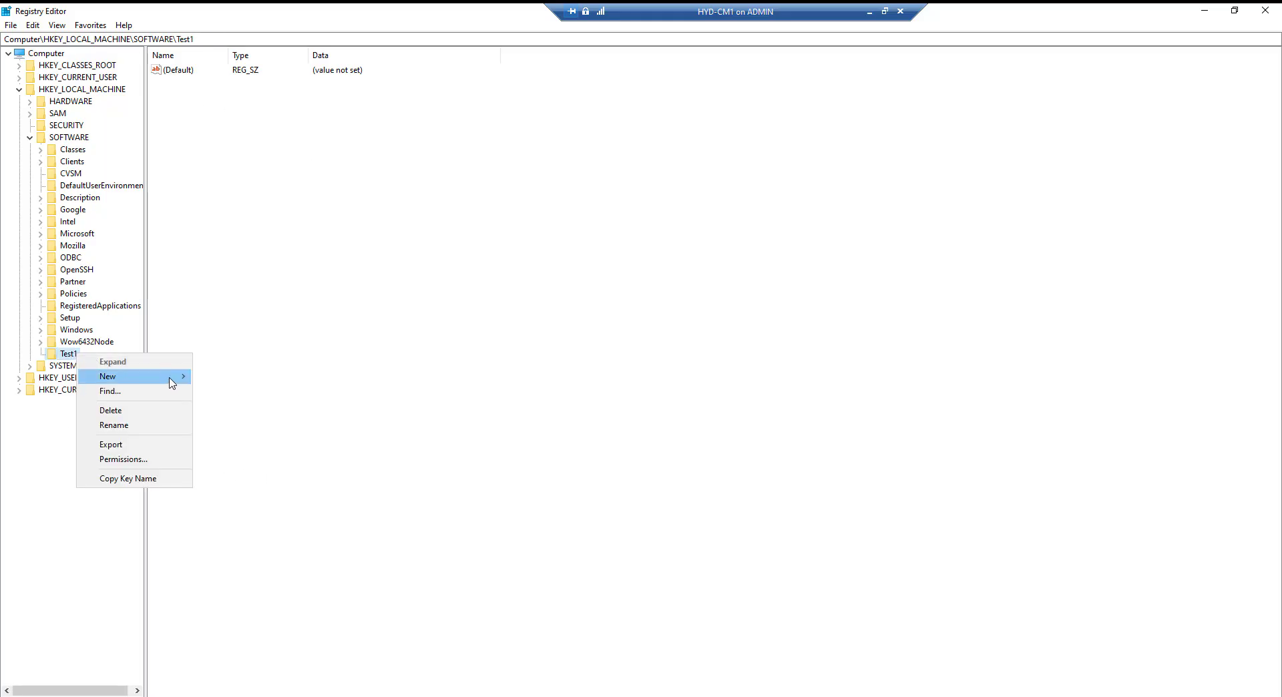
pyautogui.moveTo(172, 377)
pyautogui.click(288, 396)
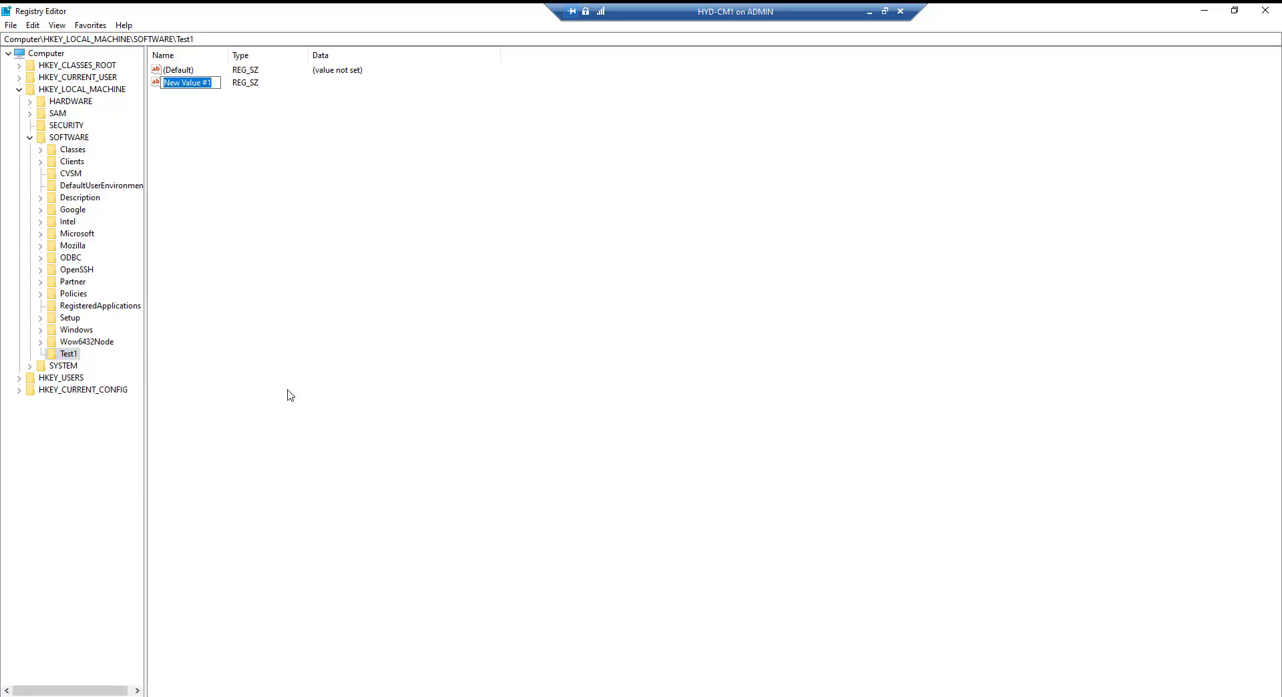
pyautogui.write('Ver')
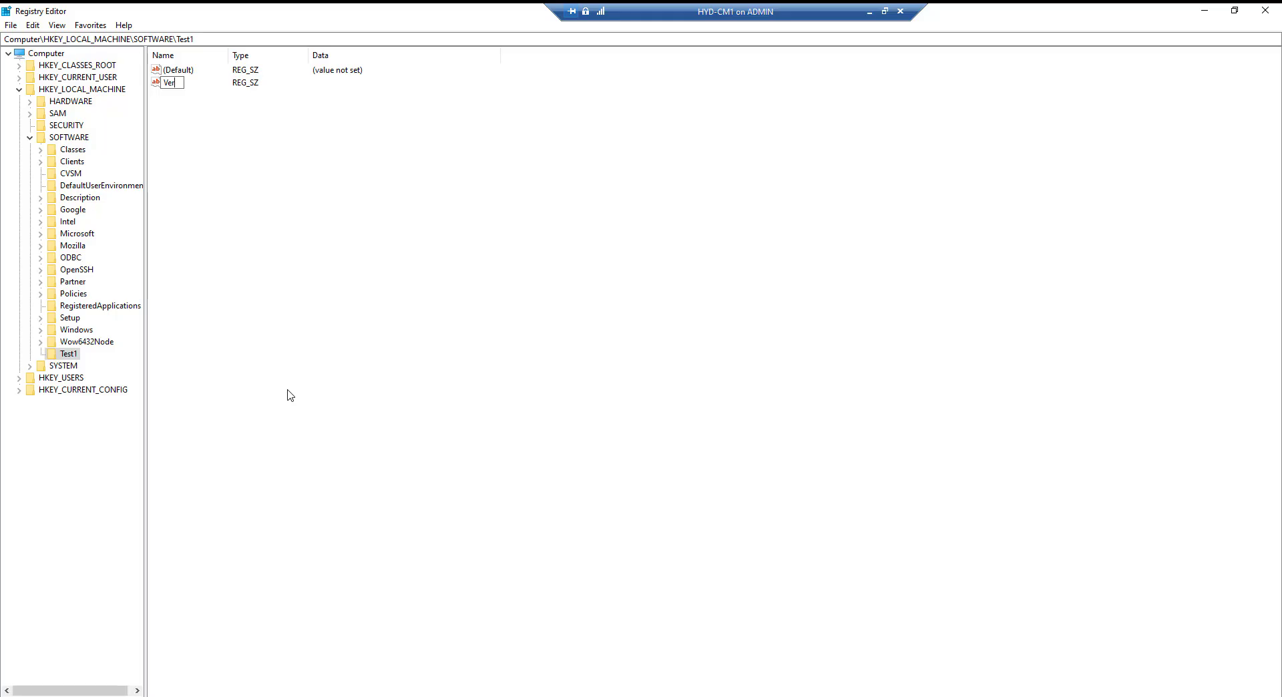
pyautogui.write('sion')
pyautogui.press('Return')
pyautogui.press('Return')
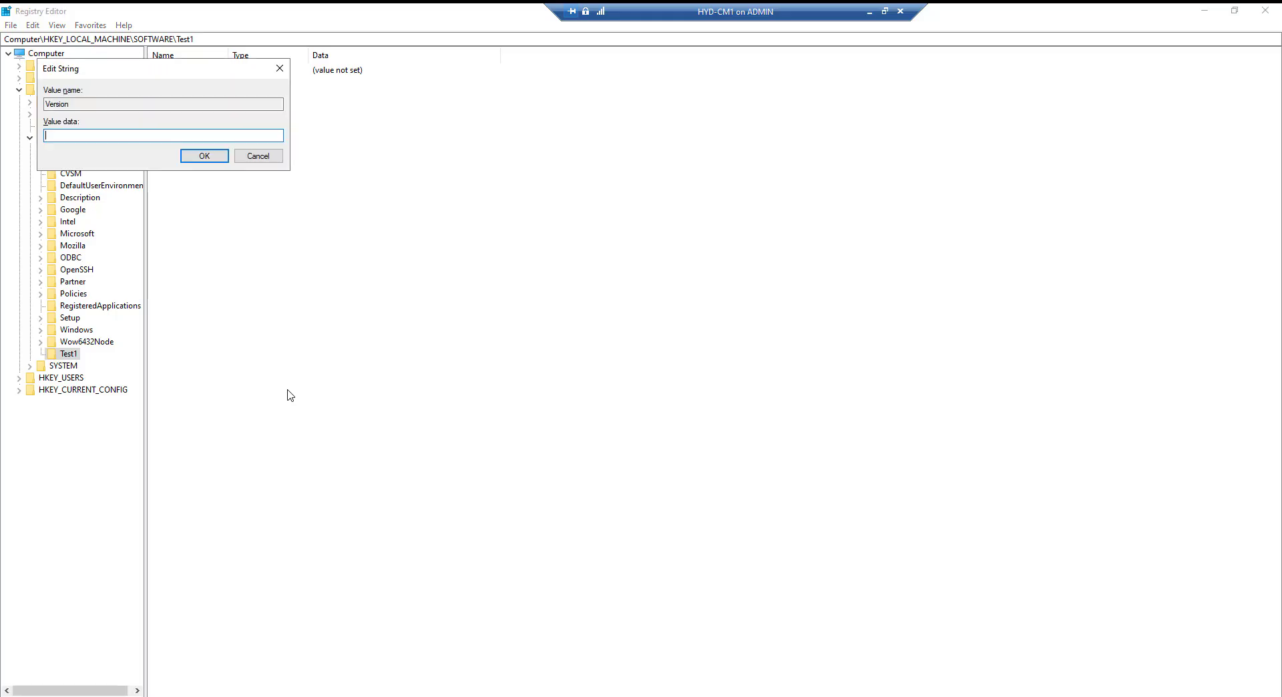
pyautogui.press('Return')
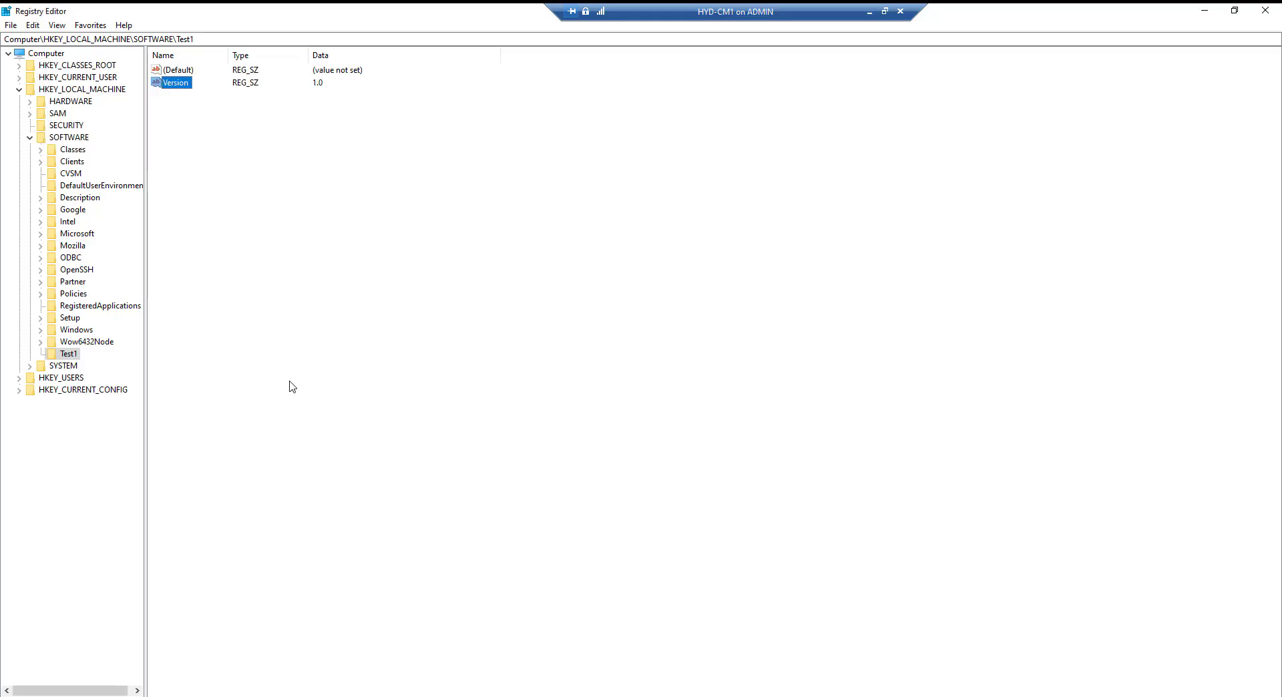
# Step: Add a second string value named Build to the Test1 key and set its data to 2
pyautogui.rightClick(188, 107)
pyautogui.moveTo(233, 126)
pyautogui.click(329, 135)
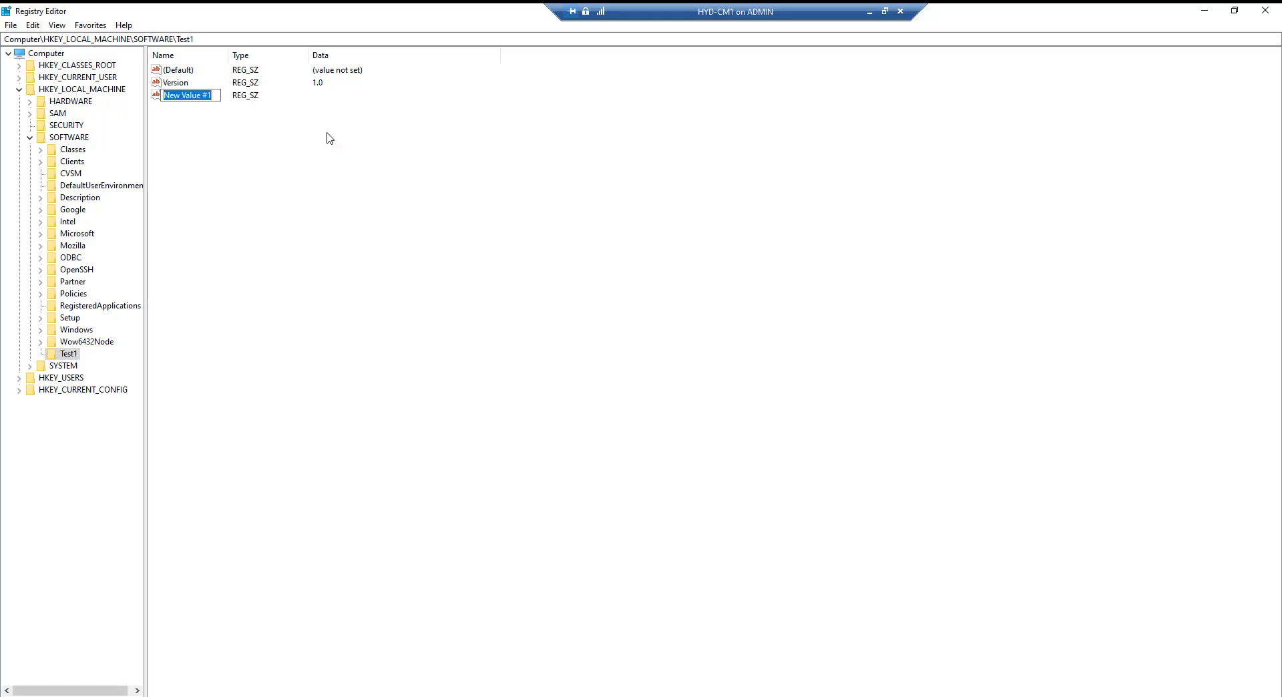
pyautogui.write('Build')
pyautogui.press('Return')
pyautogui.press('Return')
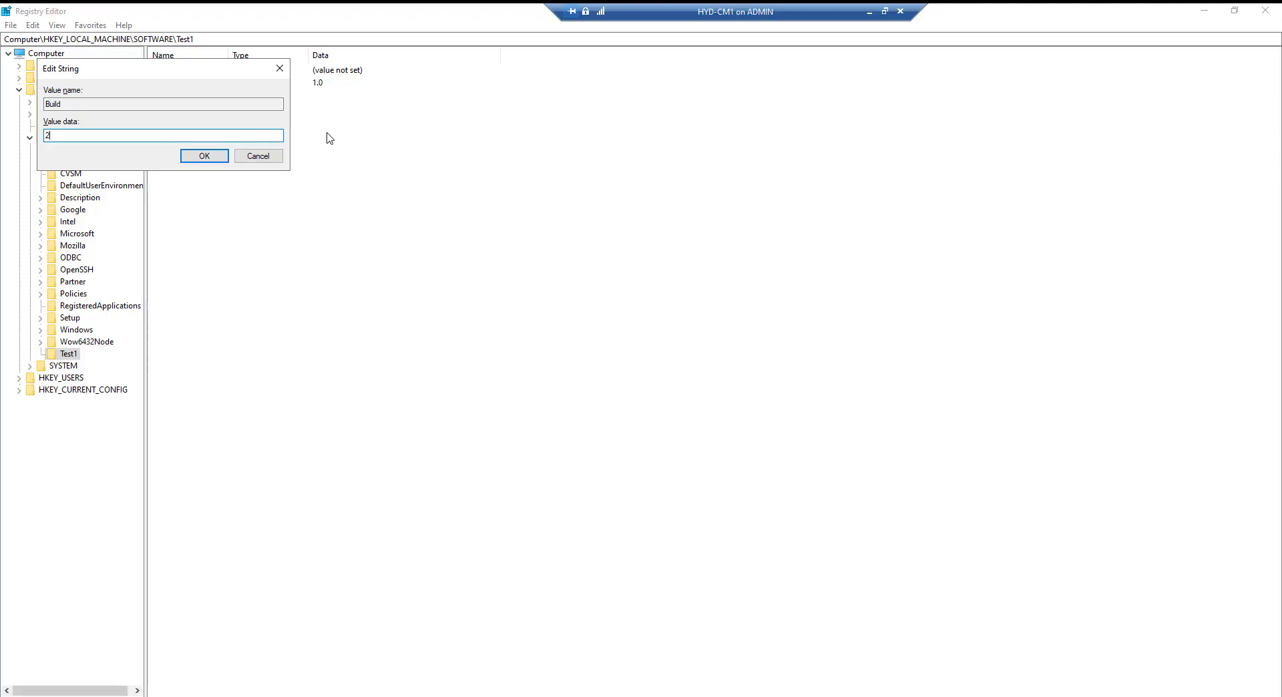
pyautogui.write('2')
pyautogui.press('Return')
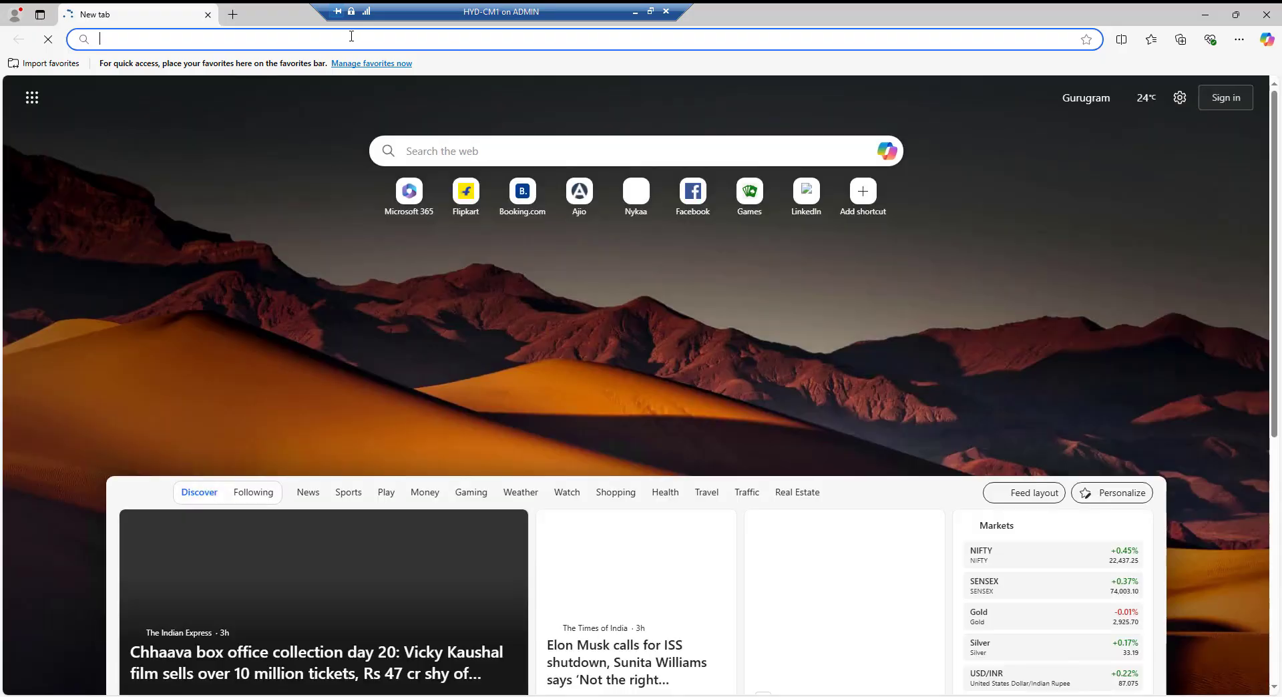
# Step: In Microsoft Edge, open Google and search for regkeytomof
pyautogui.click(351, 38)
pyautogui.write('google')
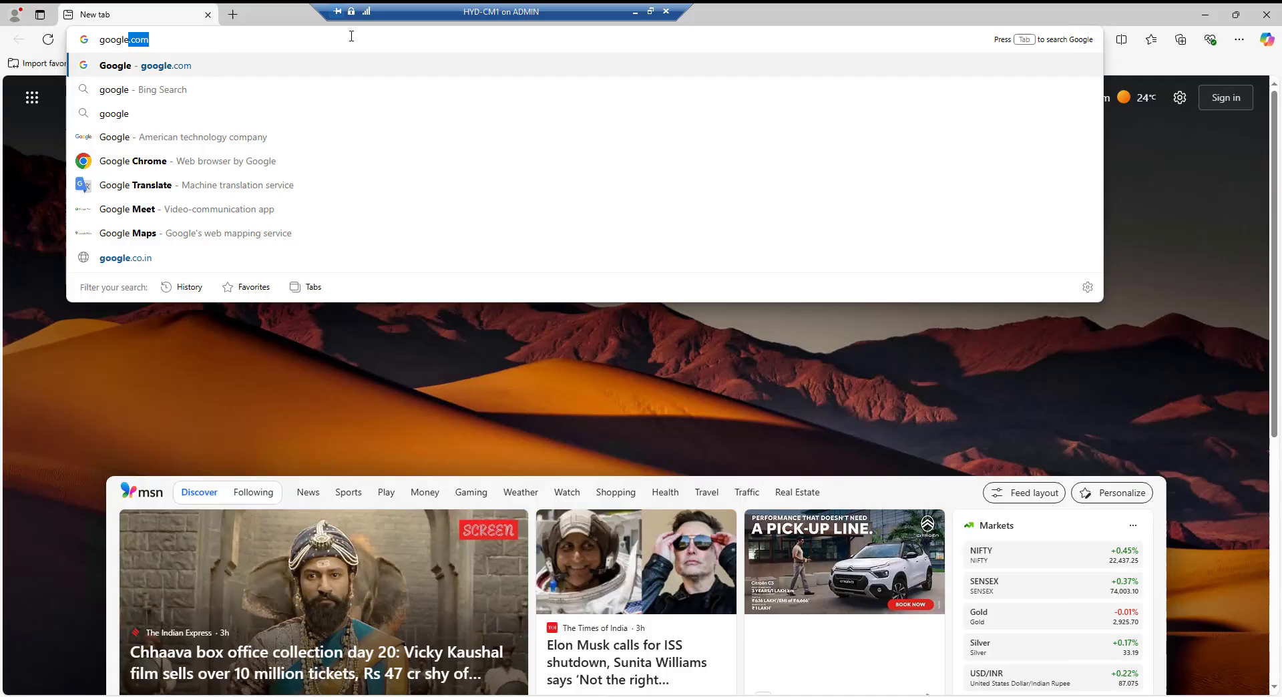
pyautogui.press('Return')
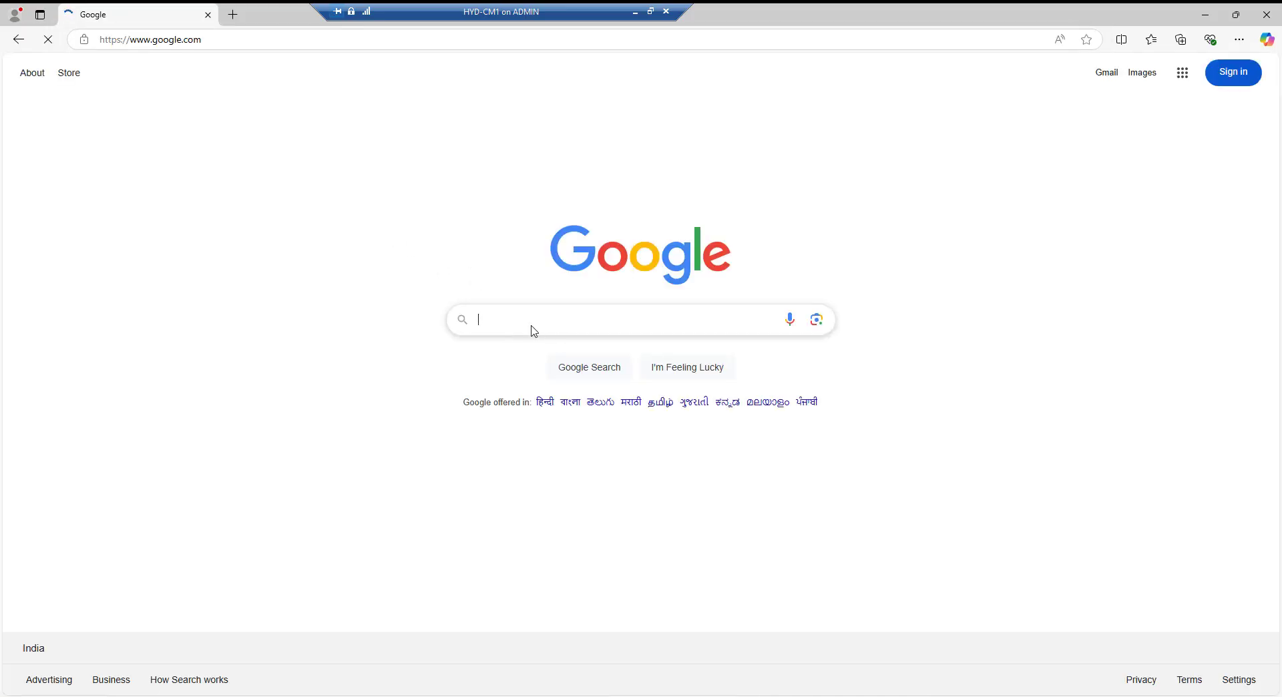
pyautogui.click(532, 326)
pyautogui.write('re')
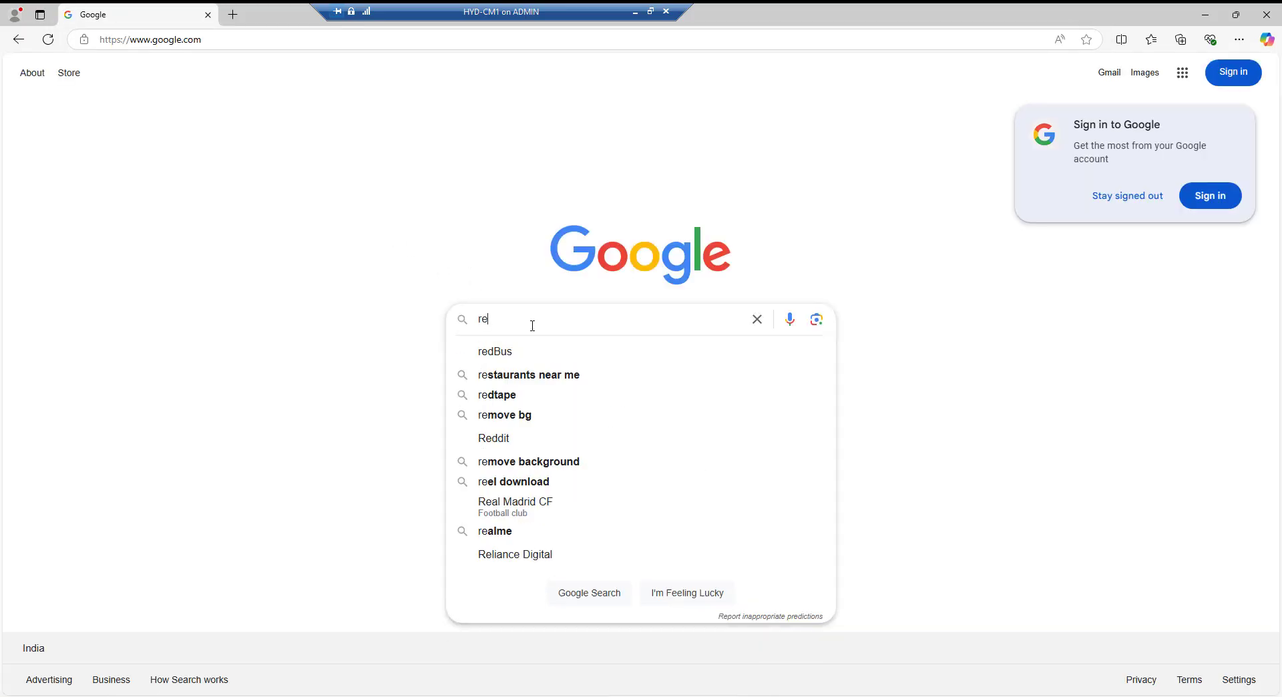
pyautogui.write('gkey')
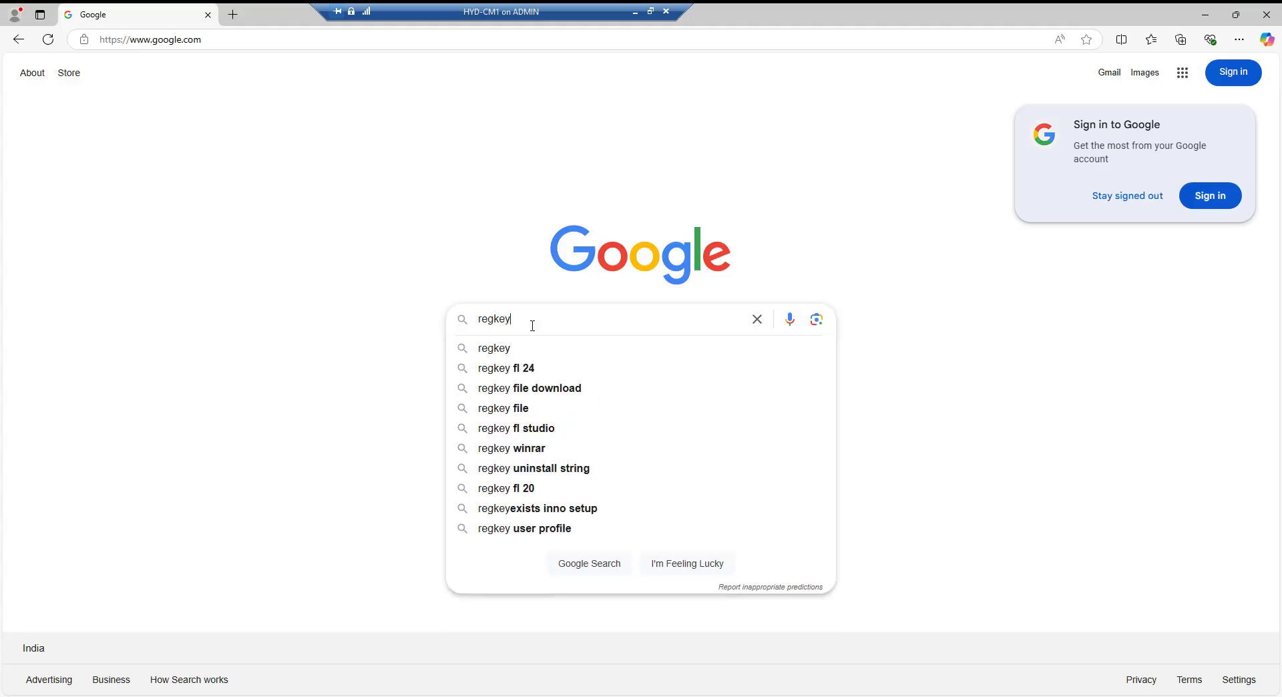
pyautogui.write('tomof')
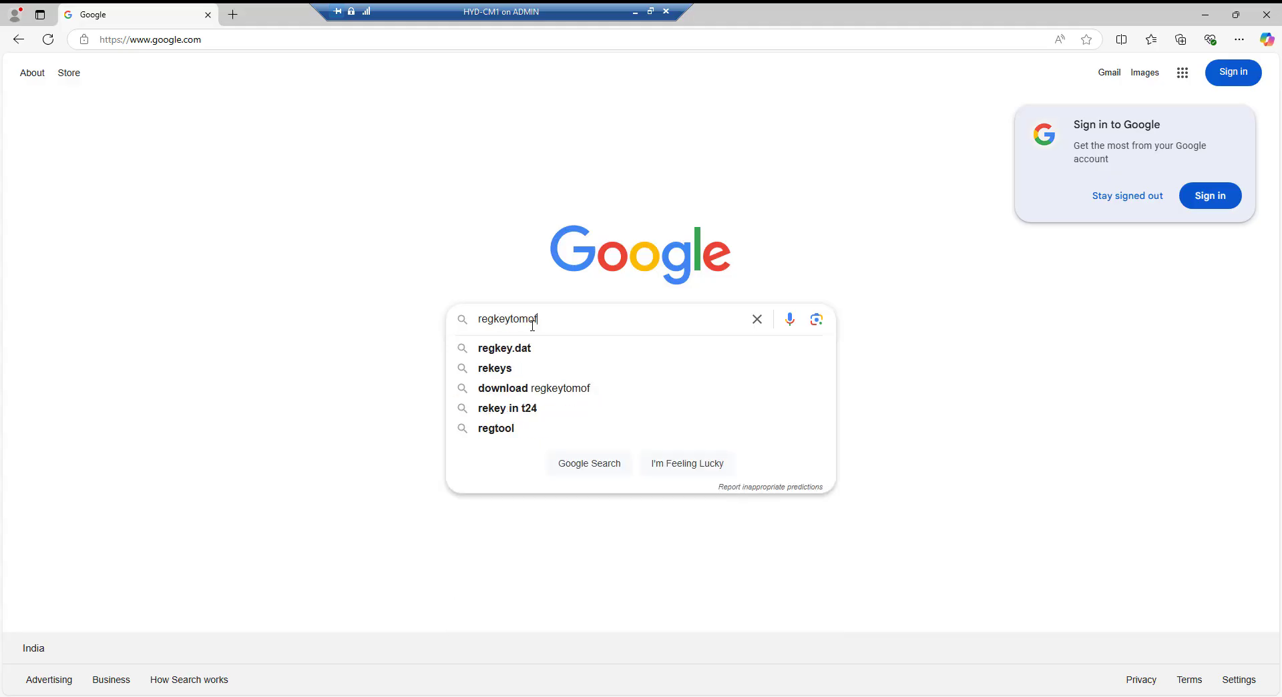
pyautogui.press('Return')
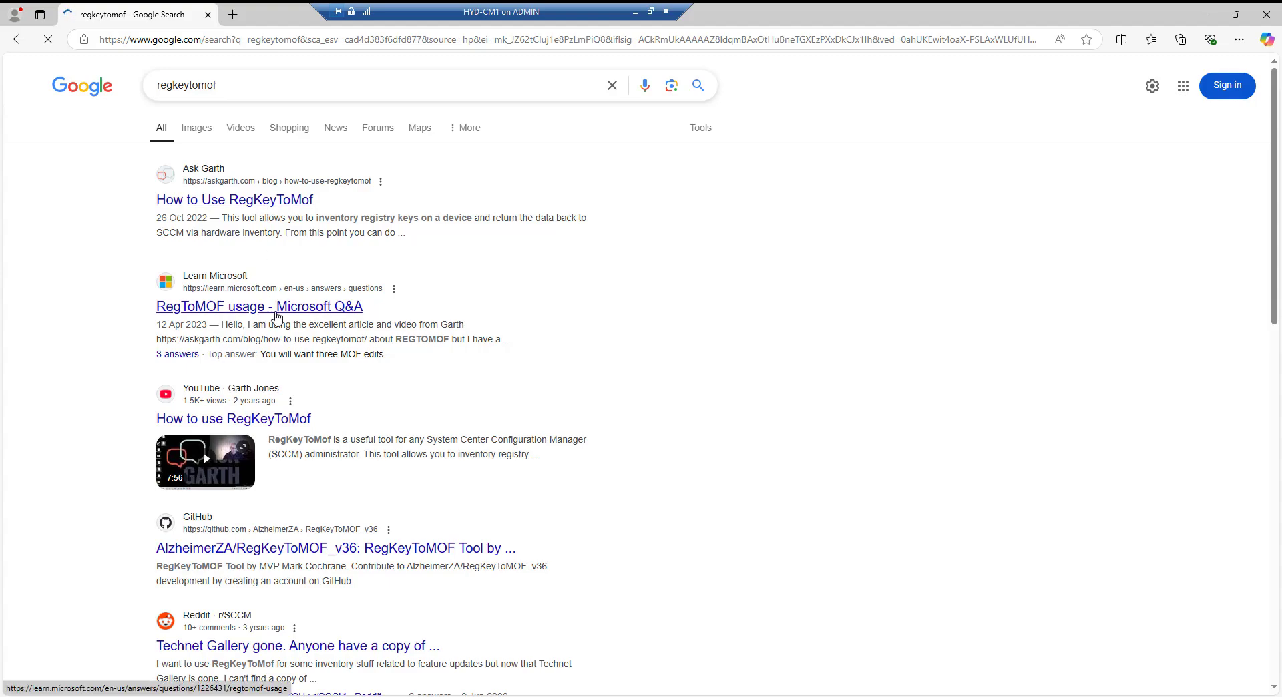
# Step: Open the RegKeyToMOF_v36 repository on GitHub and download RegKeyToMOF_v36.exe
pyautogui.click(409, 553)
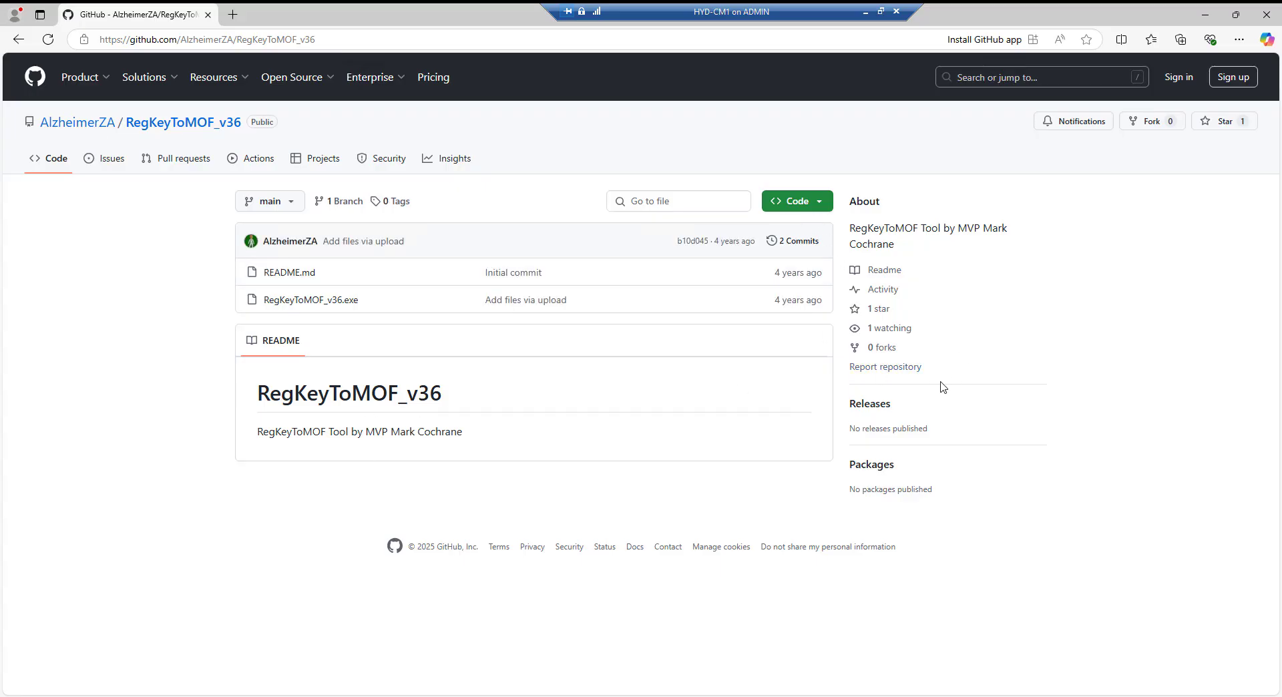
pyautogui.click(423, 294)
pyautogui.click(1203, 274)
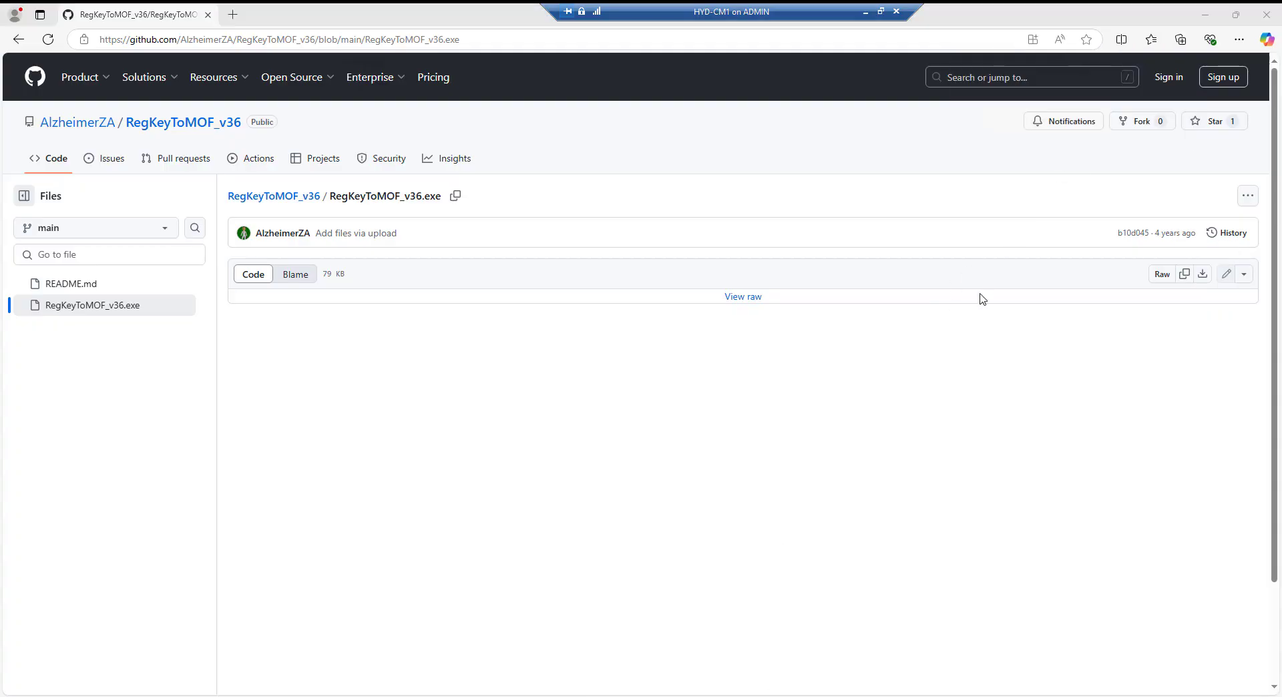
# Step: Launch the RegKeyToMOF_v36 application from the Downloads folder
pyautogui.click(481, 278)
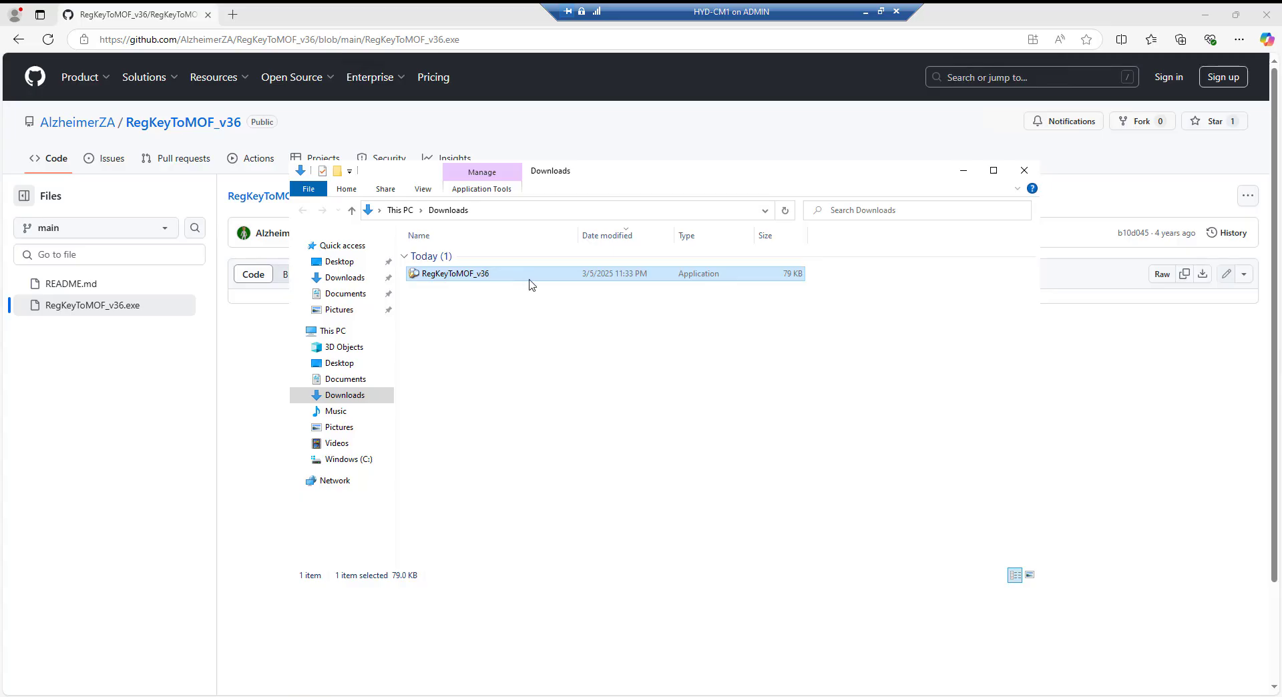
pyautogui.rightClick(528, 284)
pyautogui.click(530, 284)
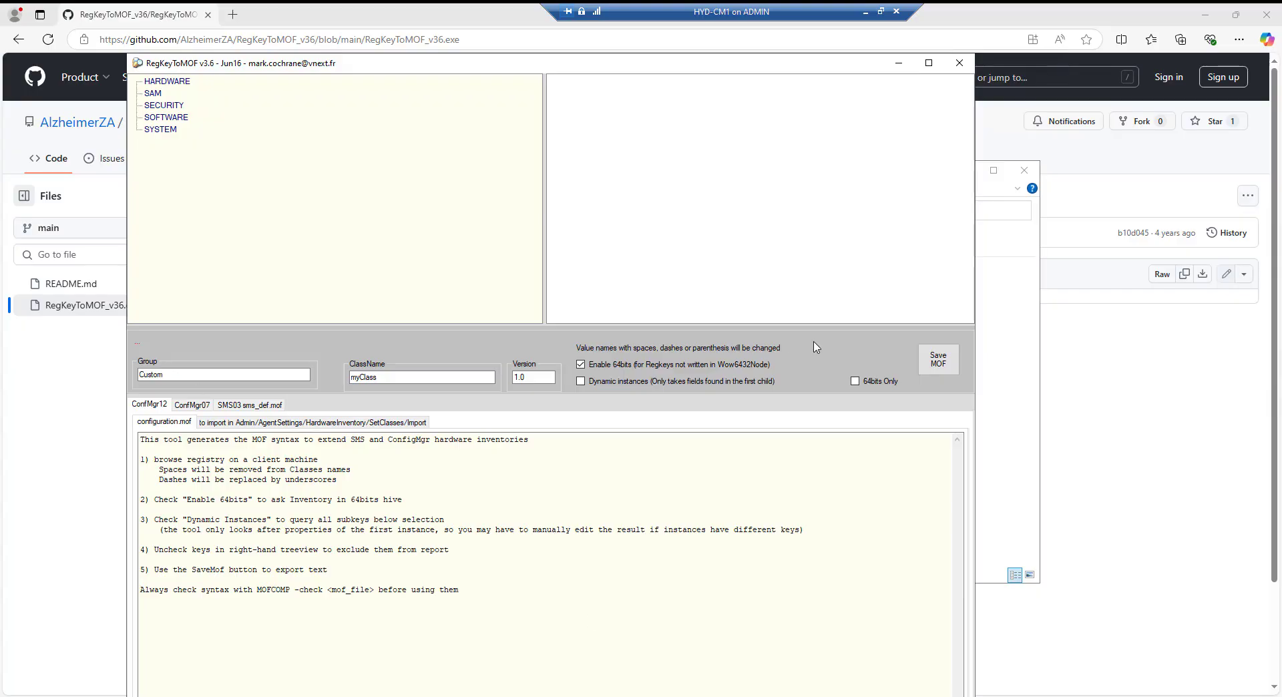
# Step: In RegKeyToMOF, select the SOFTWARE\Test1 registry key and exclude it together with its Version and Build values
pyautogui.click(173, 119)
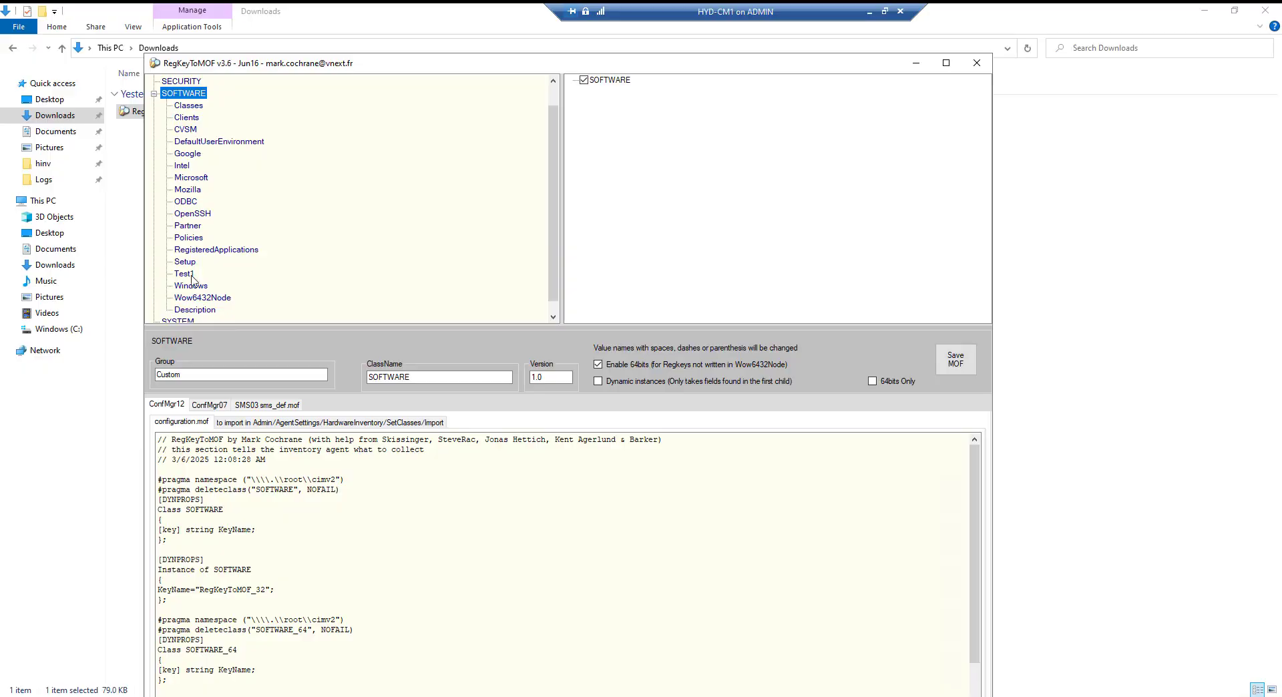
pyautogui.click(196, 275)
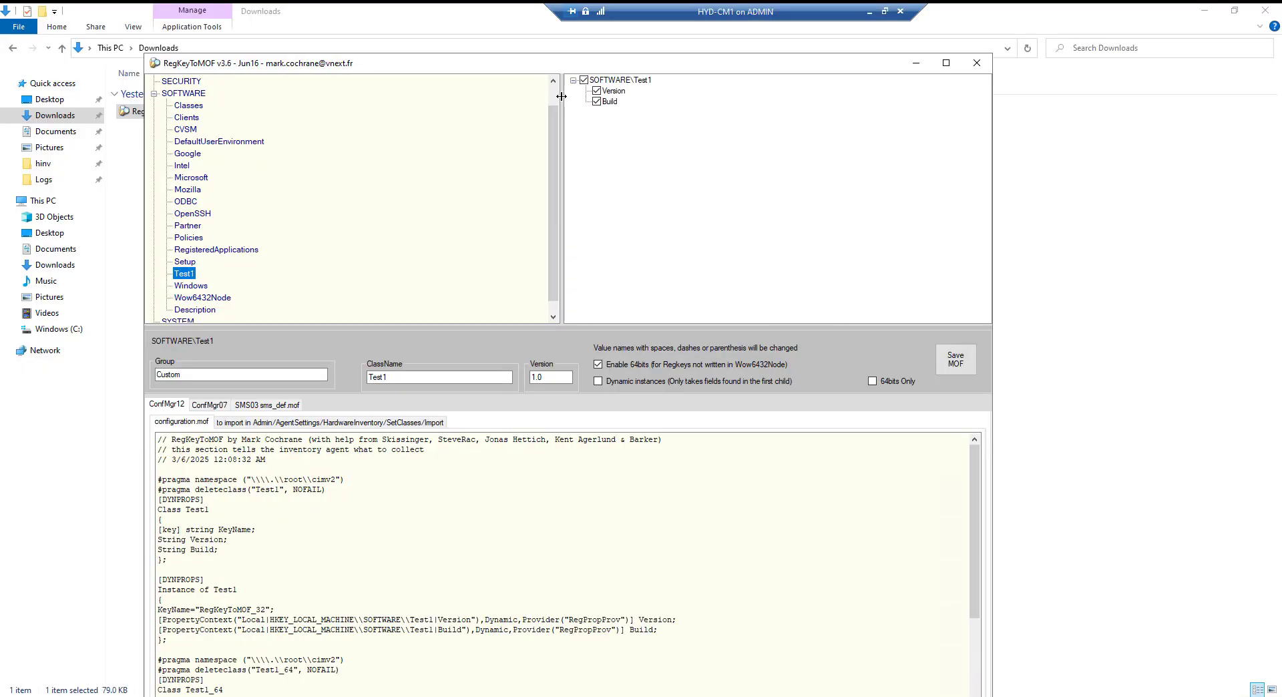
pyautogui.click(583, 80)
# Step: Change the inventory class group name to Test2
pyautogui.press('Tab')
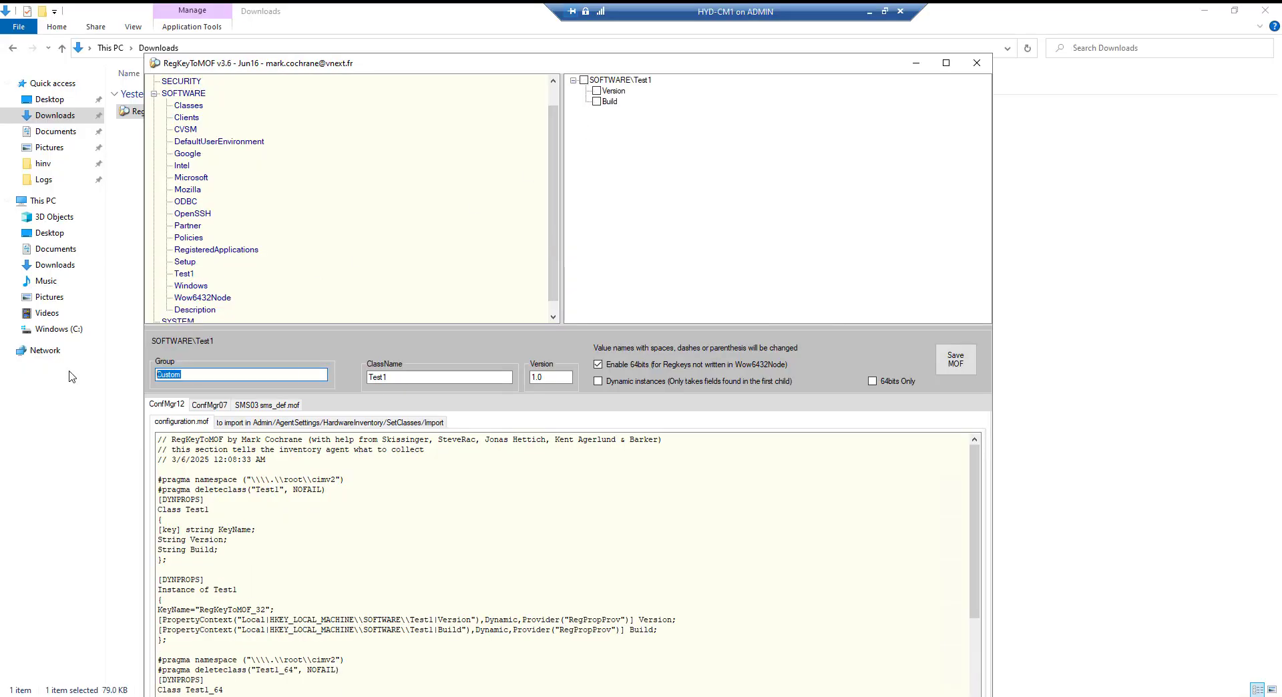
pyautogui.press('BackSpace')
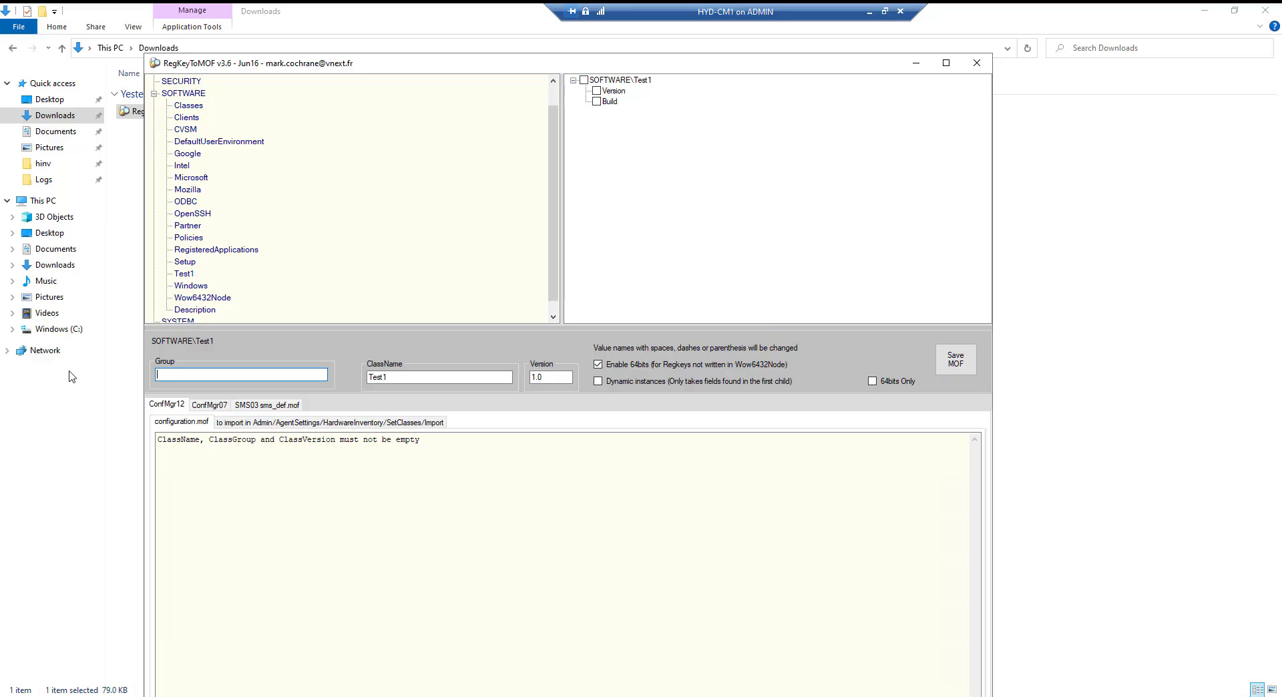
pyautogui.hotkey('ctrl', 'z')
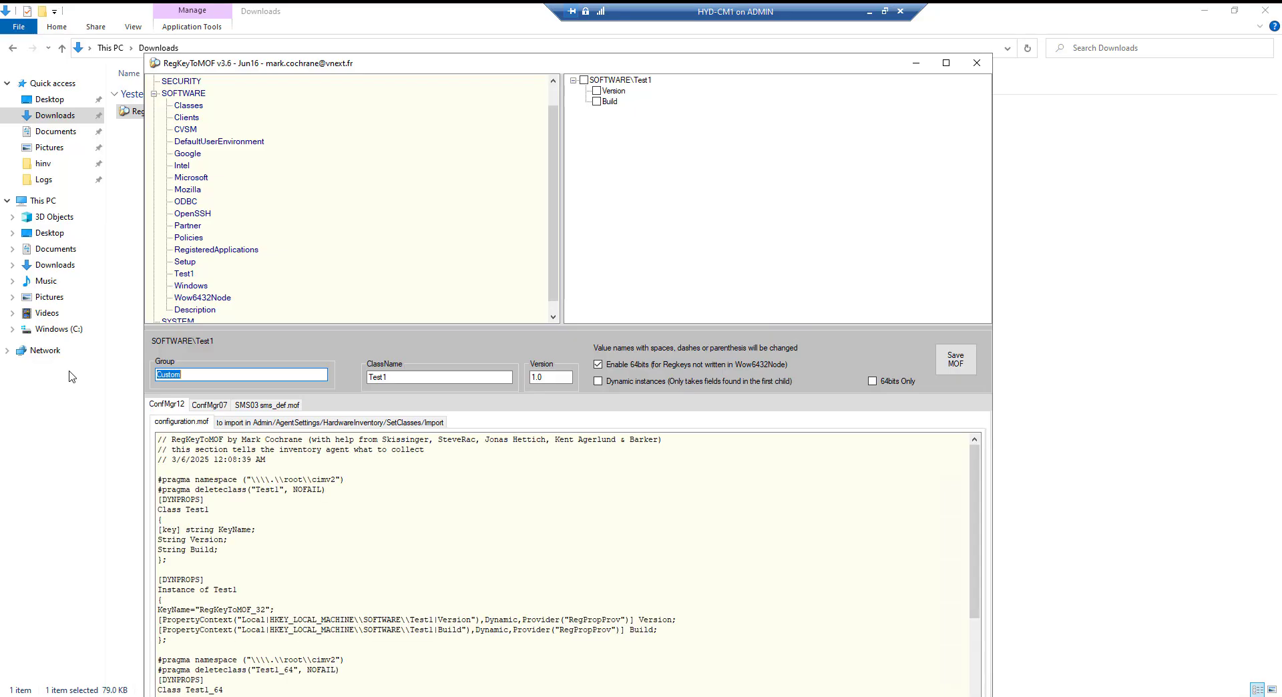
pyautogui.write('Test2')
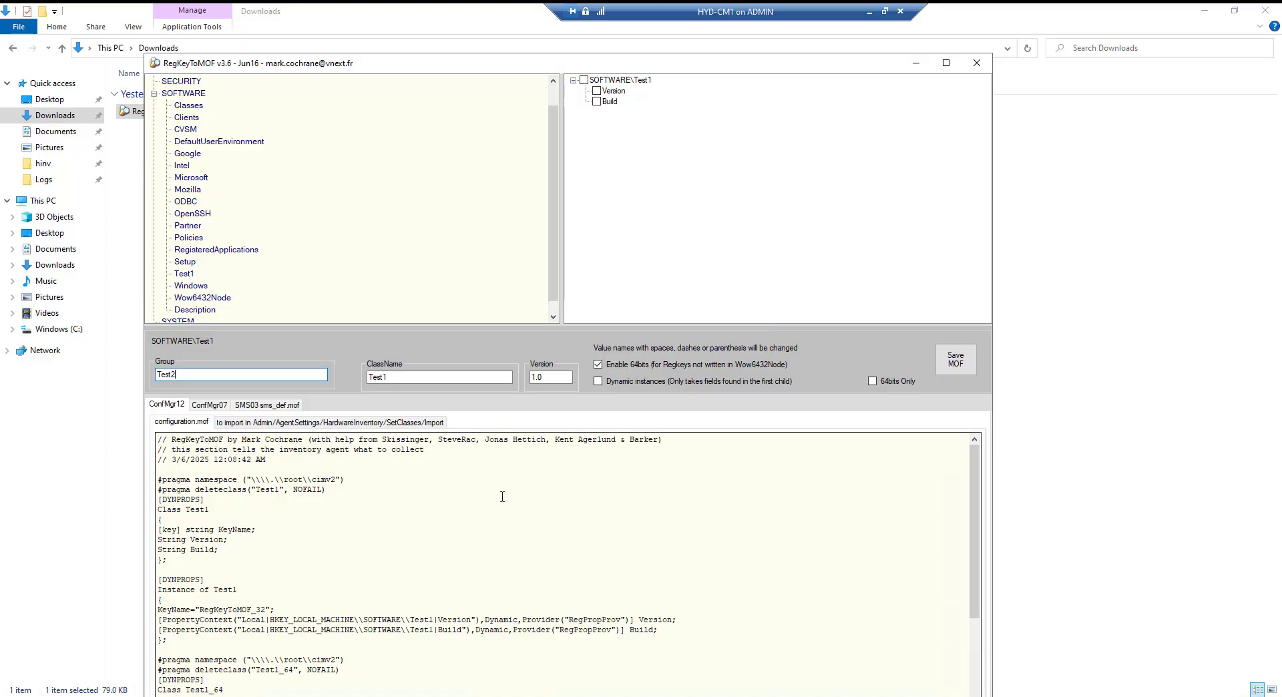
# Step: Examine the generated configuration.mof text and the hardware inventory import definition for the Test1 class
pyautogui.click(421, 539)
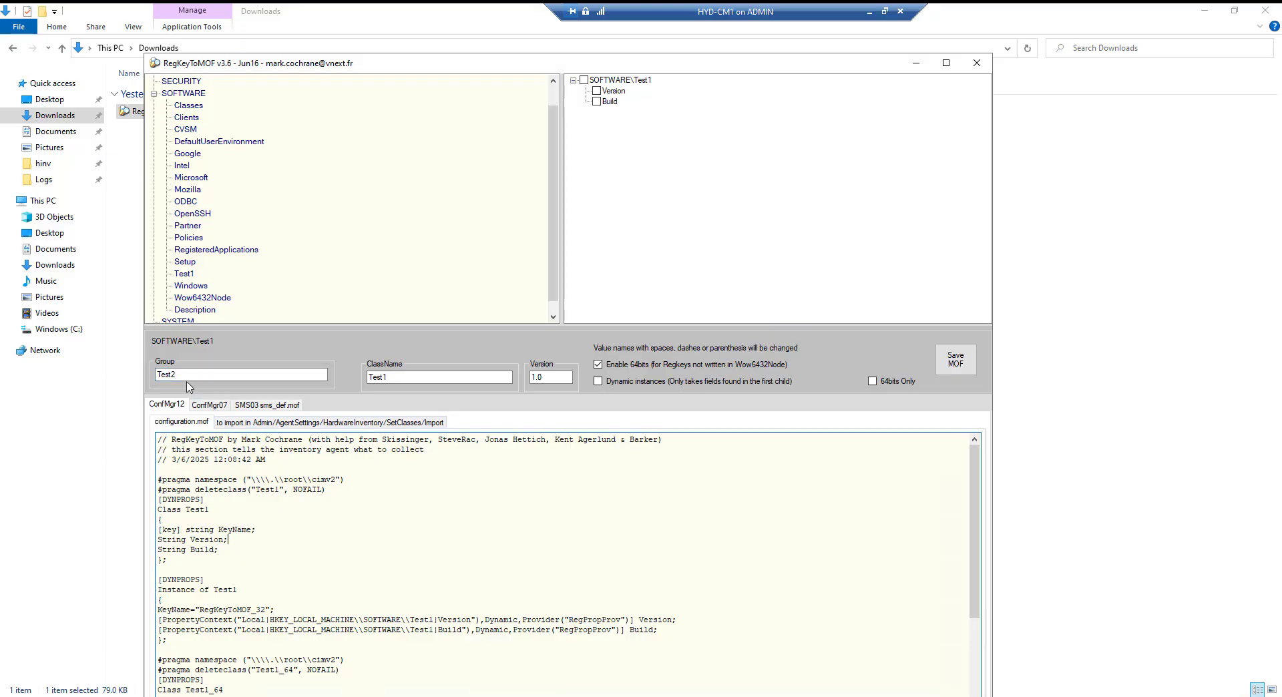
pyautogui.hotkey('ctrl', 'shift', 'Left')
pyautogui.click(294, 423)
pyautogui.click(191, 422)
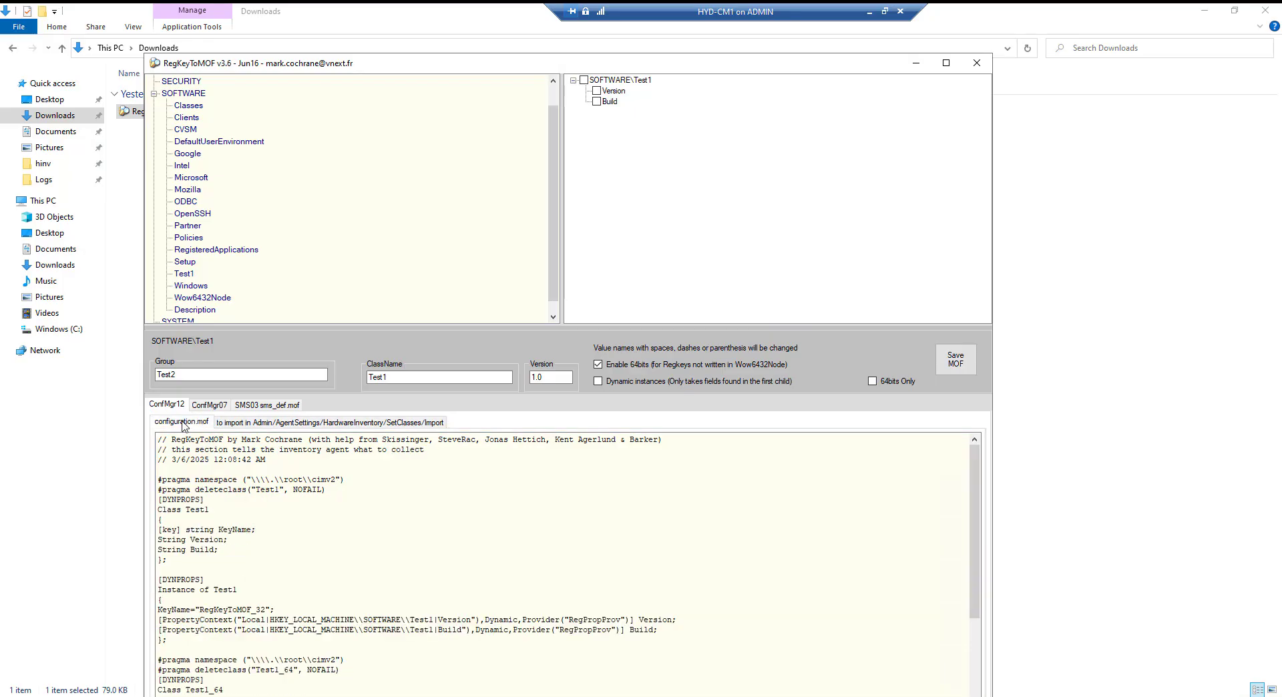
pyautogui.click(559, 506)
pyautogui.hotkey('ctrl', 'a')
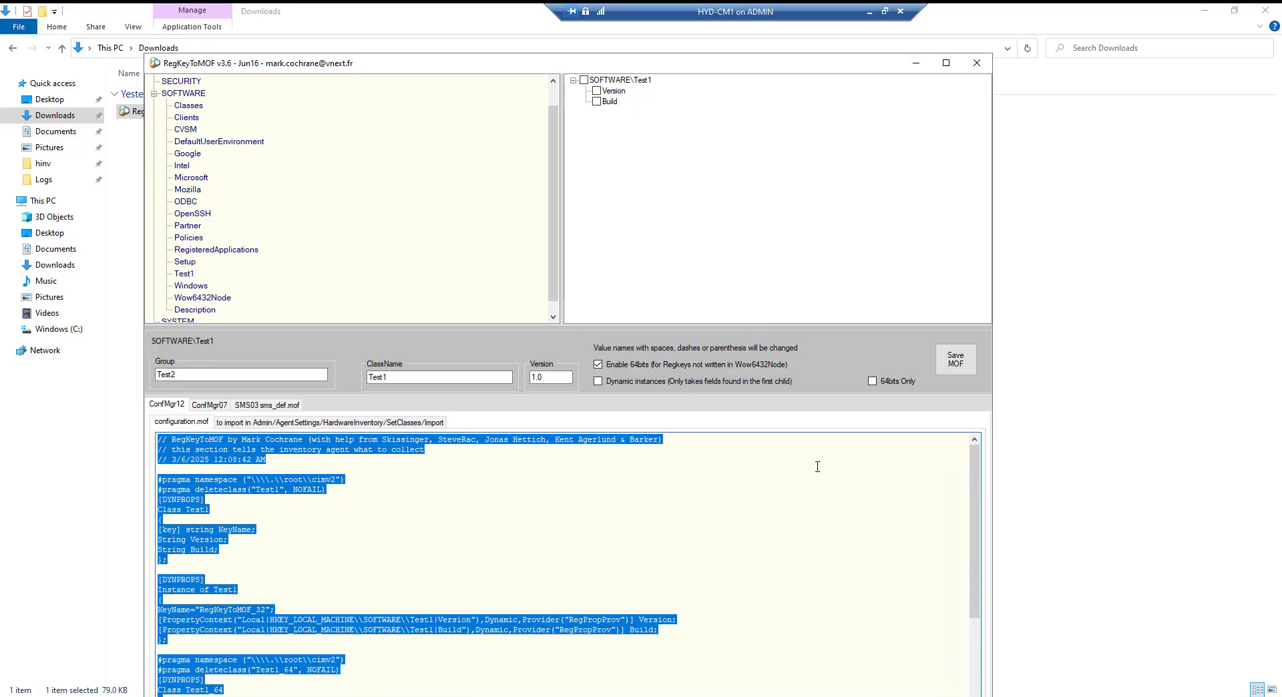
pyautogui.hotkey('shift', 'Up')
pyautogui.click(182, 372)
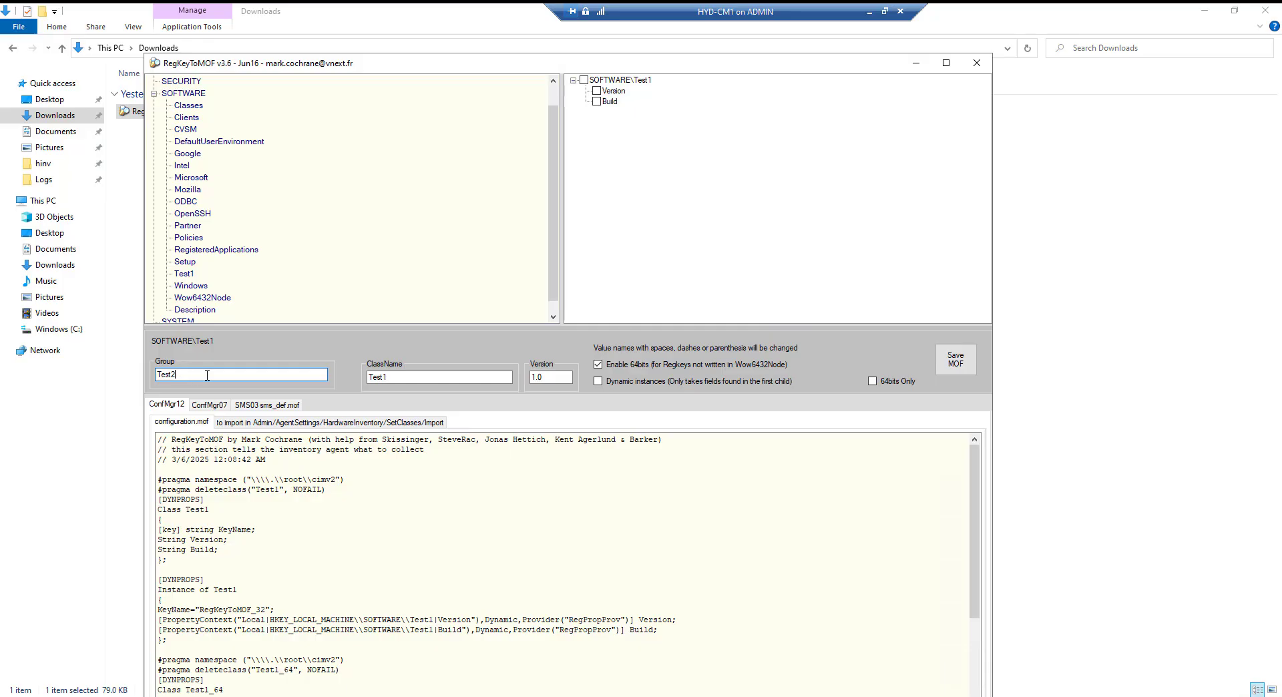
pyautogui.click(458, 548)
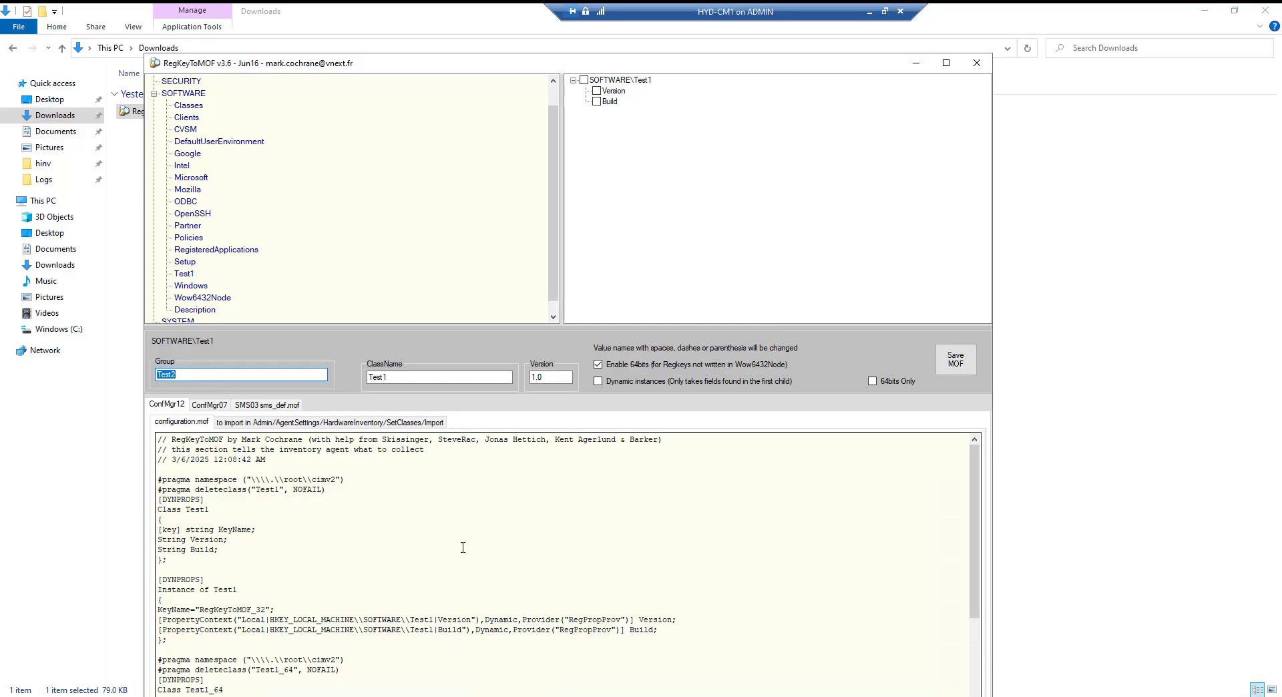
pyautogui.moveTo(230, 553); pyautogui.dragTo(159, 518)
pyautogui.click(201, 560)
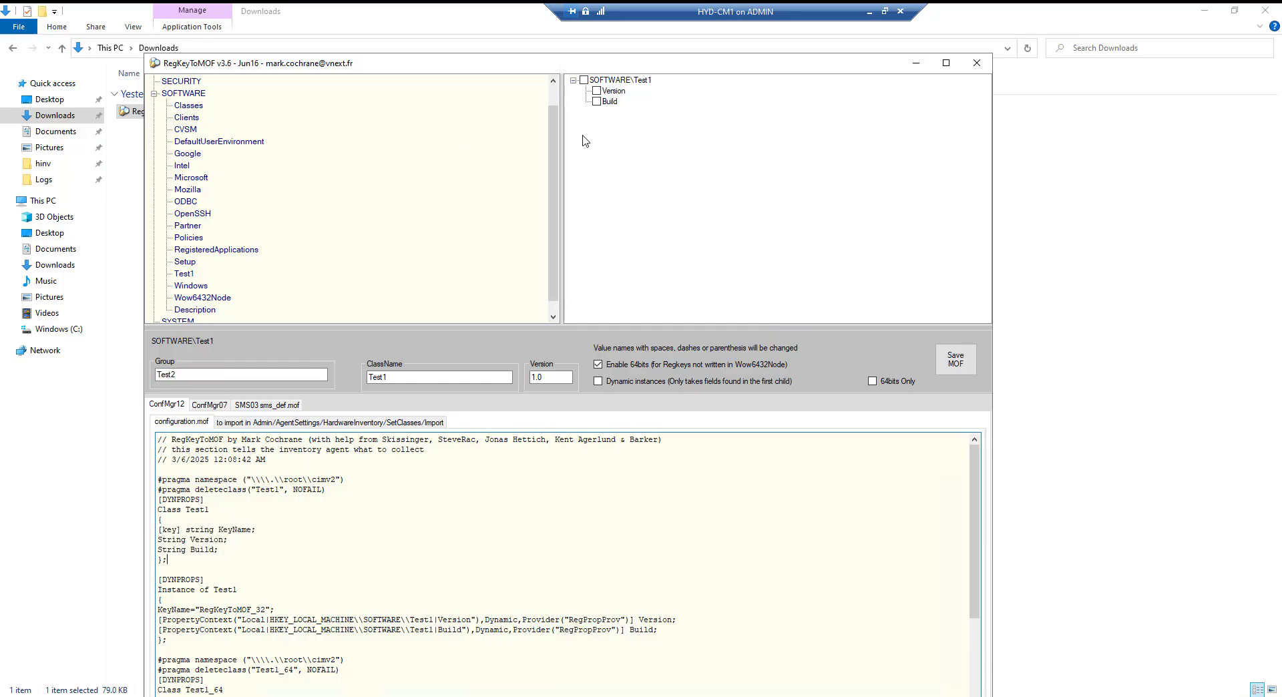
# Step: Maximize the RegKeyToMOF window and reselect the SOFTWARE\Test1 key with its Version and Build values included
pyautogui.click(189, 81)
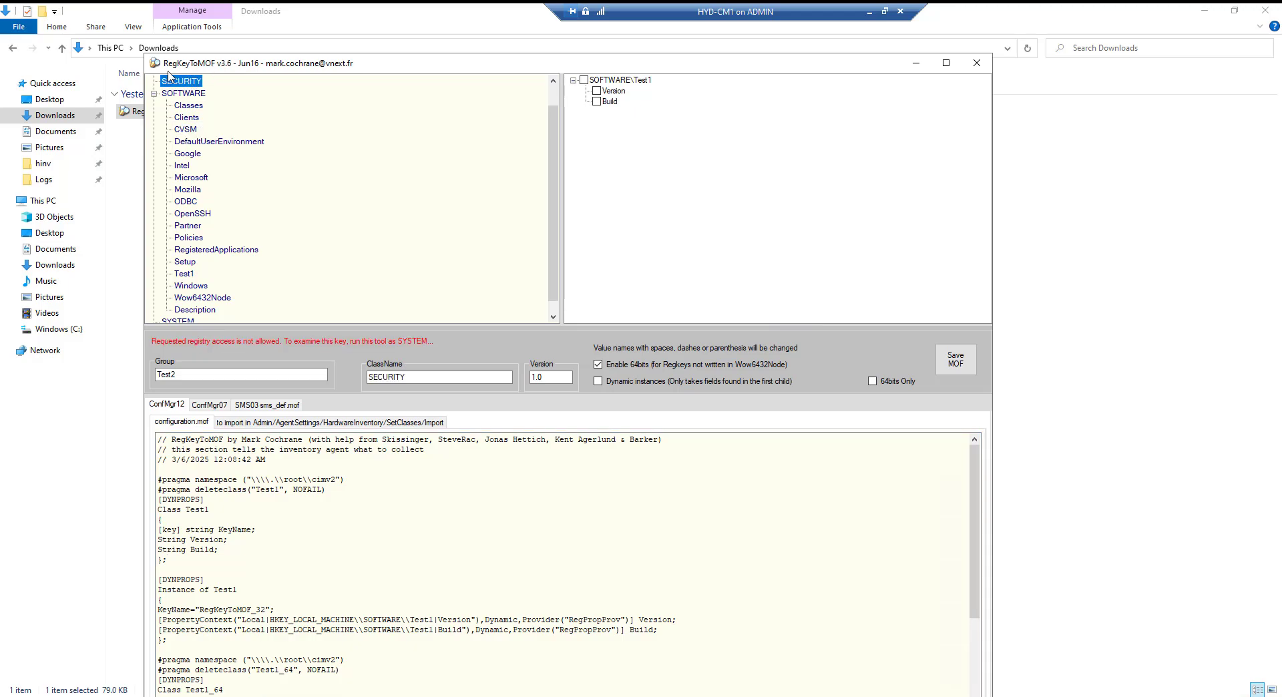
pyautogui.moveTo(189, 65); pyautogui.dragTo(205, 94)
pyautogui.doubleClick(260, 99)
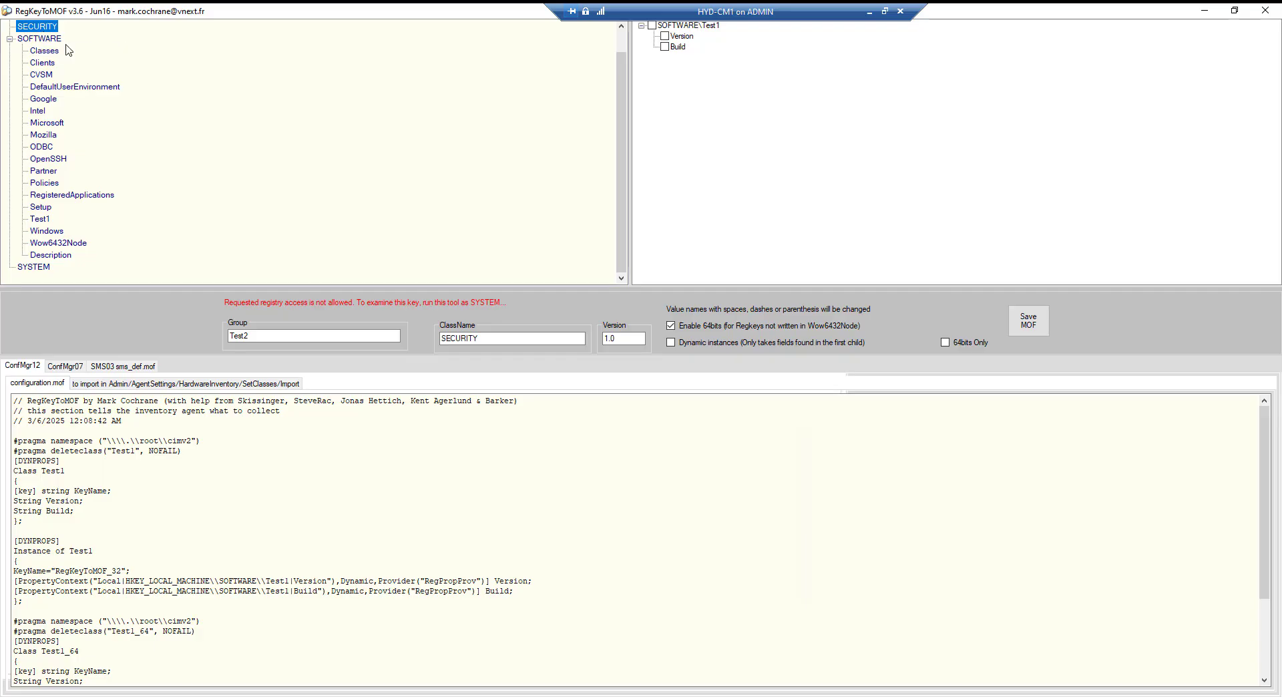
pyautogui.click(45, 39)
pyautogui.click(10, 39)
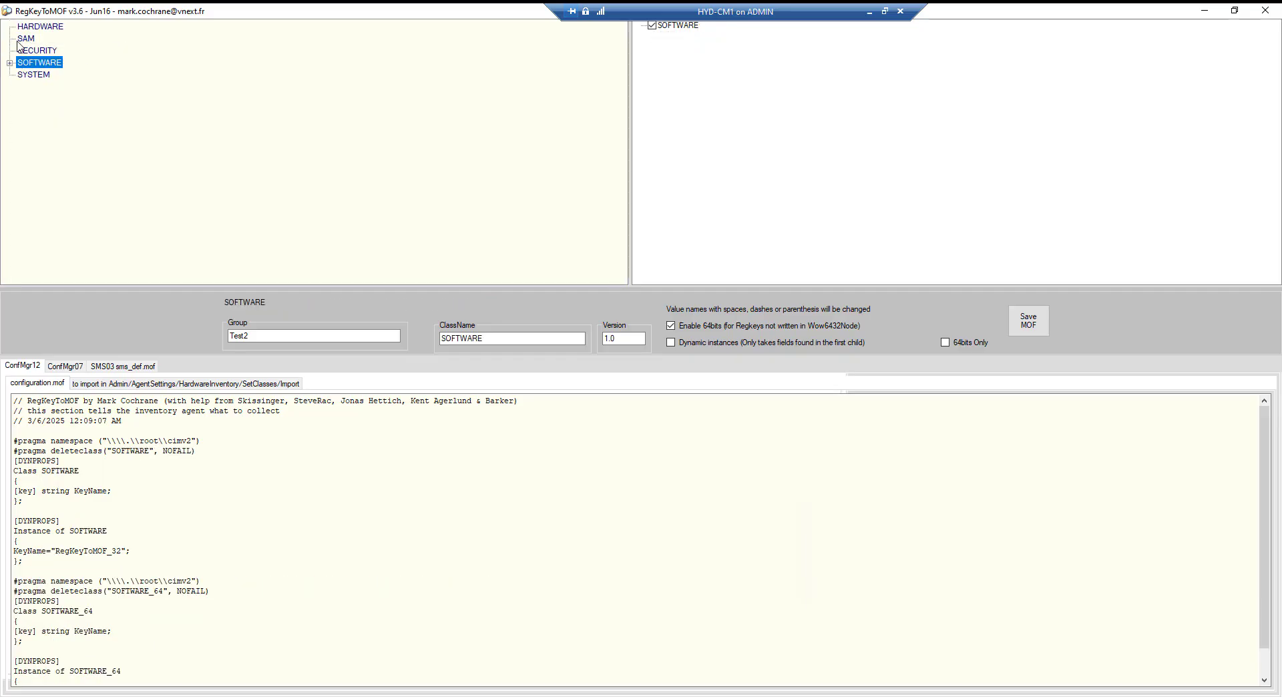
pyautogui.click(10, 62)
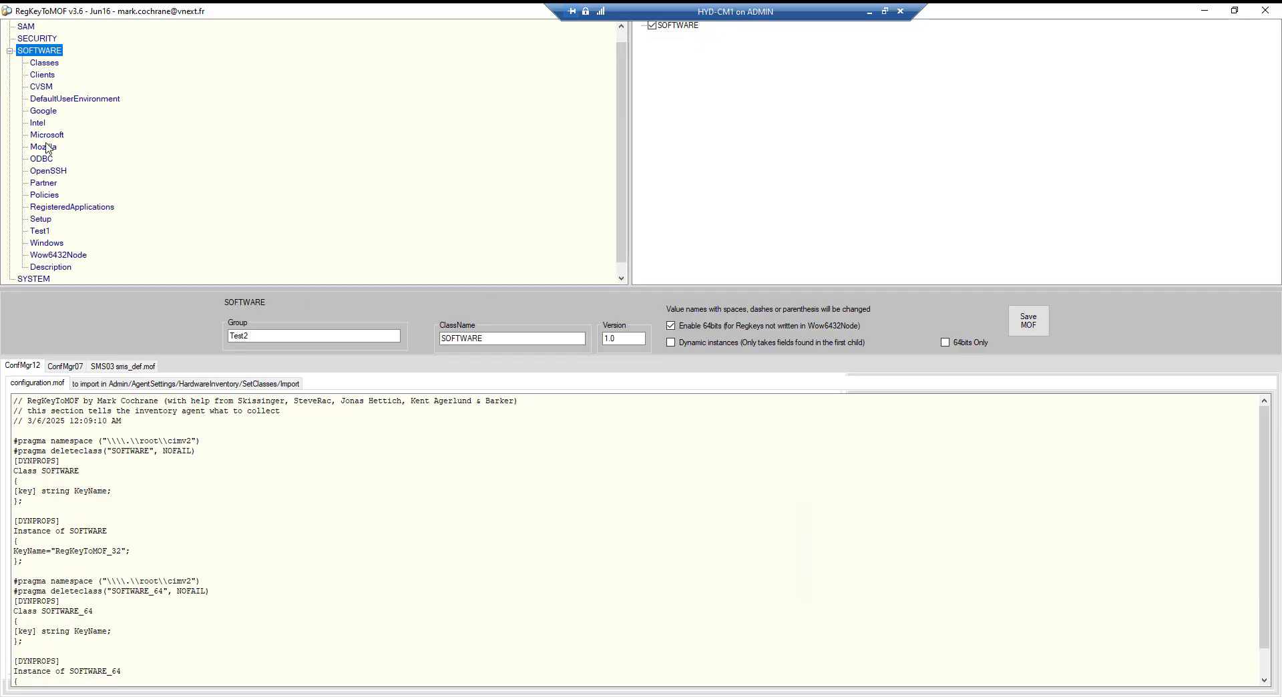
pyautogui.click(42, 231)
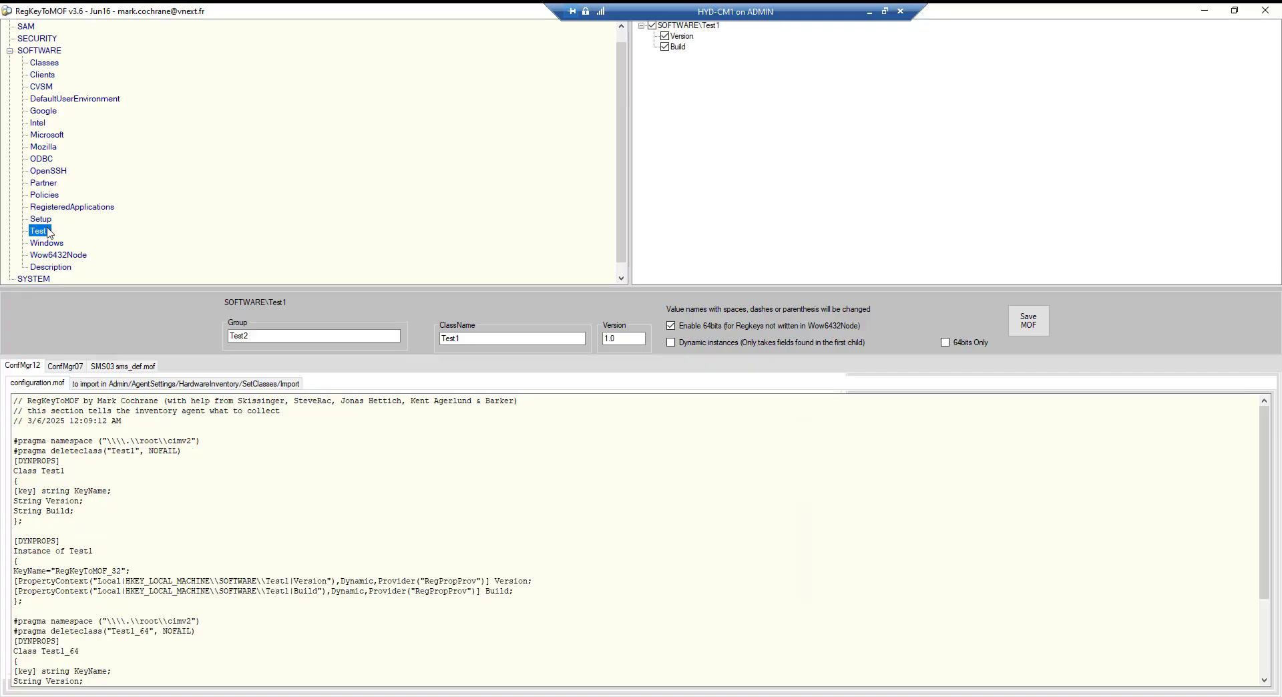
# Step: Review the generated configuration.mof text for the Test1 class and copy all of it
pyautogui.click(107, 563)
pyautogui.moveTo(97, 553); pyautogui.dragTo(10, 549)
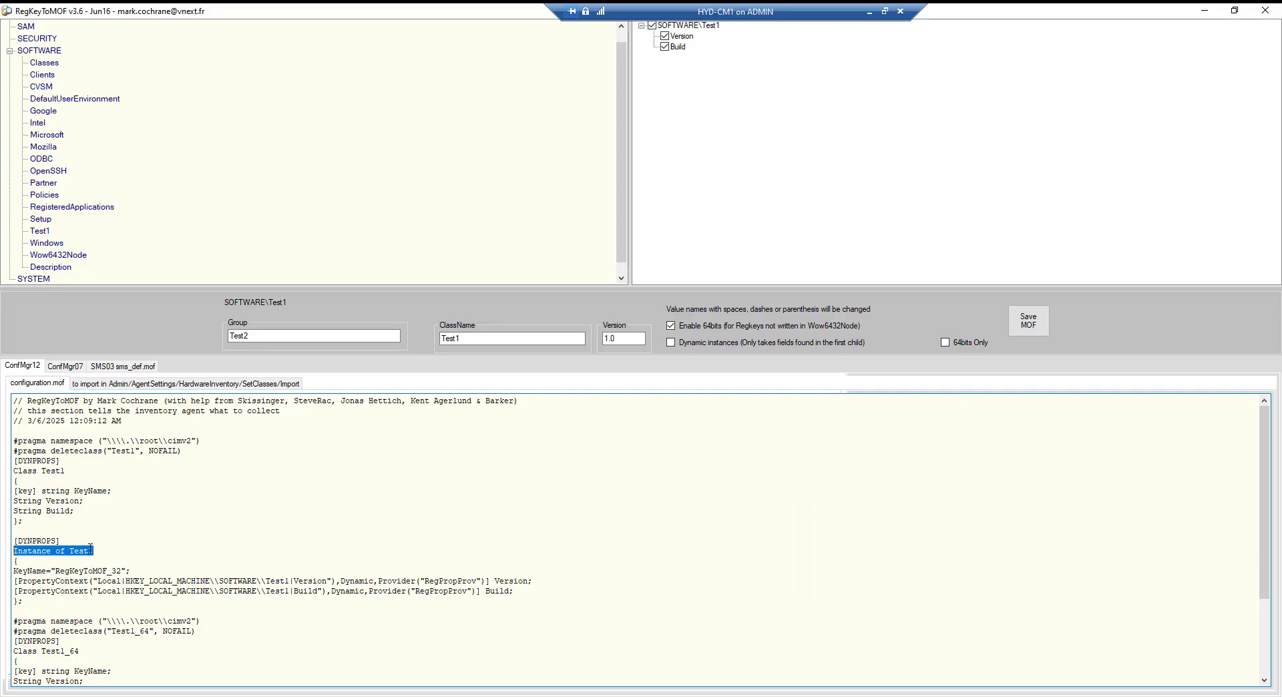
pyautogui.click(362, 562)
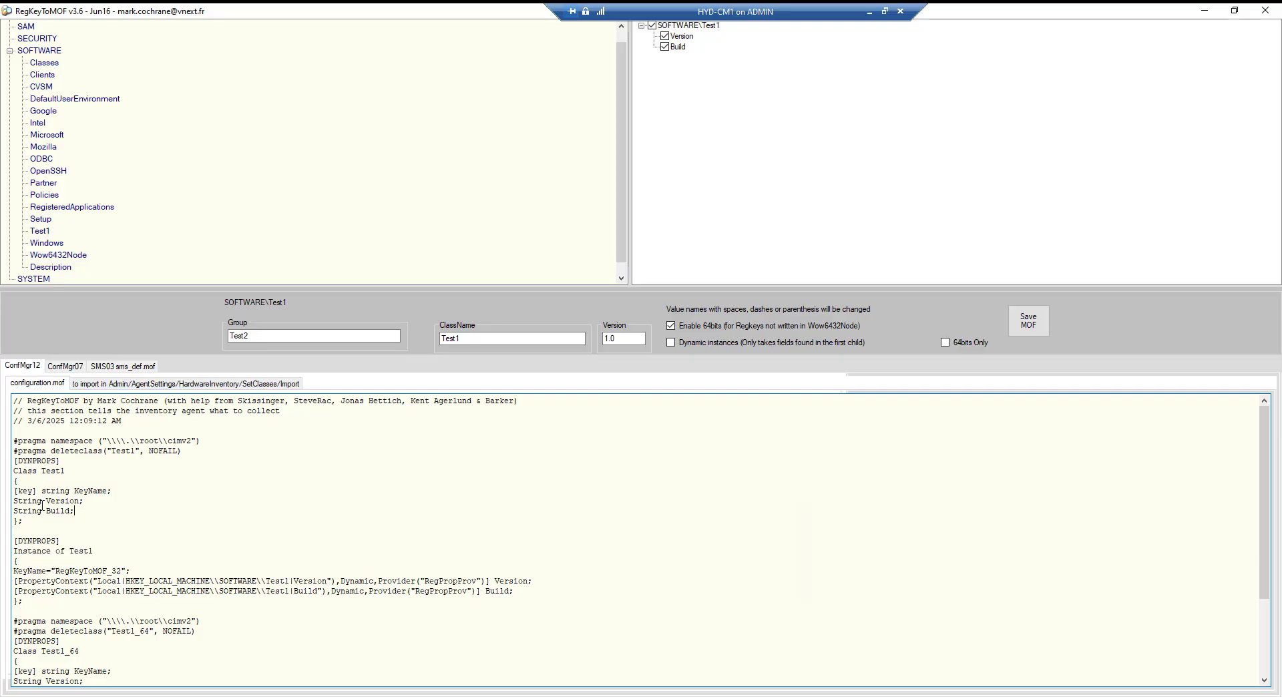
pyautogui.click(170, 385)
pyautogui.click(46, 384)
pyautogui.click(300, 539)
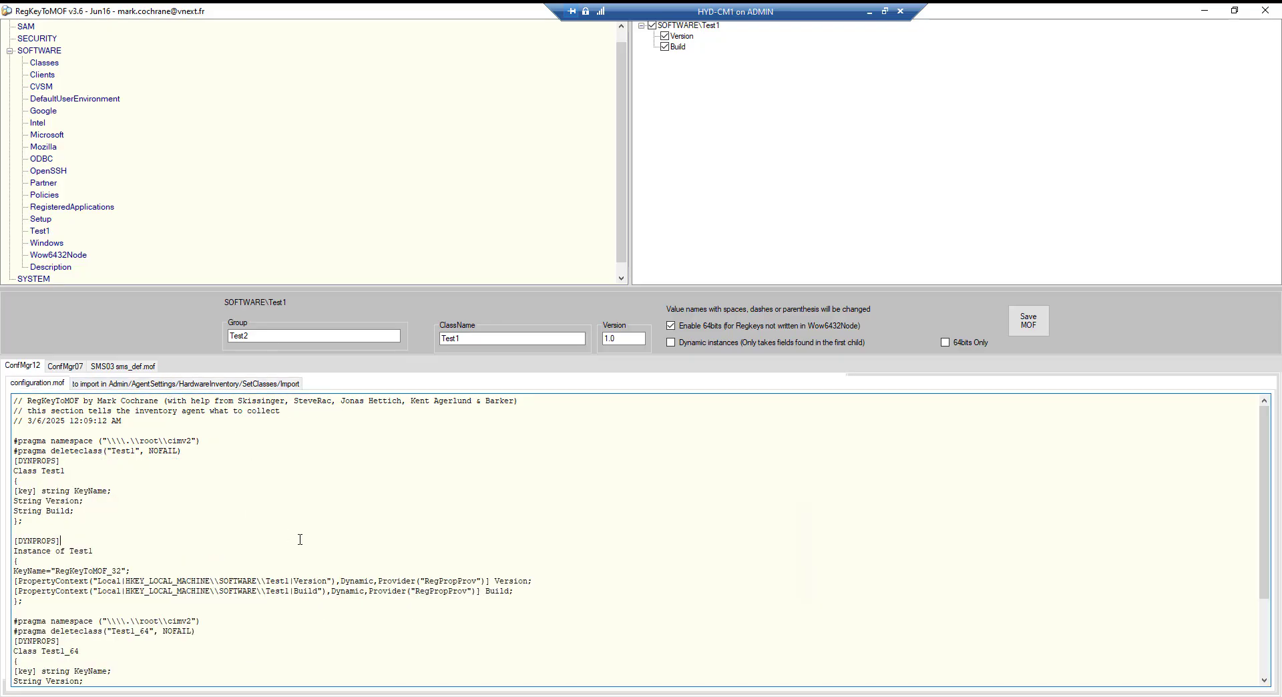
pyautogui.hotkey('ctrl', 'a')
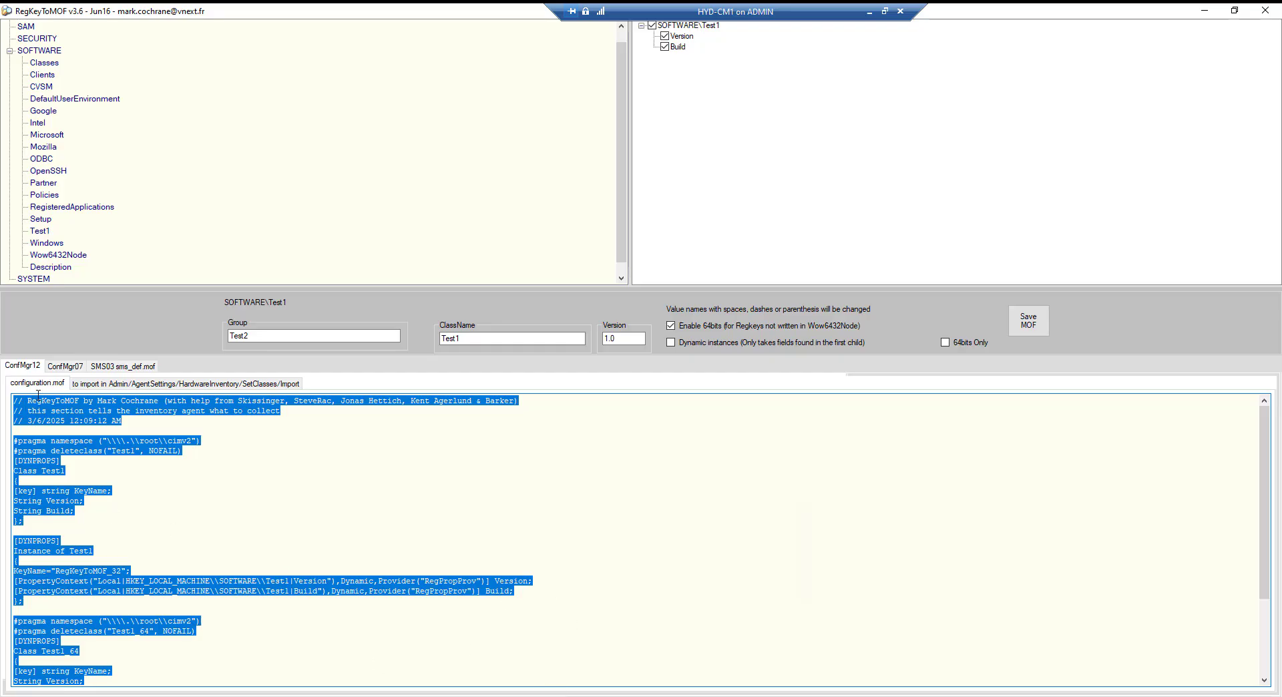
# Step: Open configuration.mof from the hinv folder in Notepad, keeping it as the default app for .mof files
pyautogui.moveTo(351, 695)
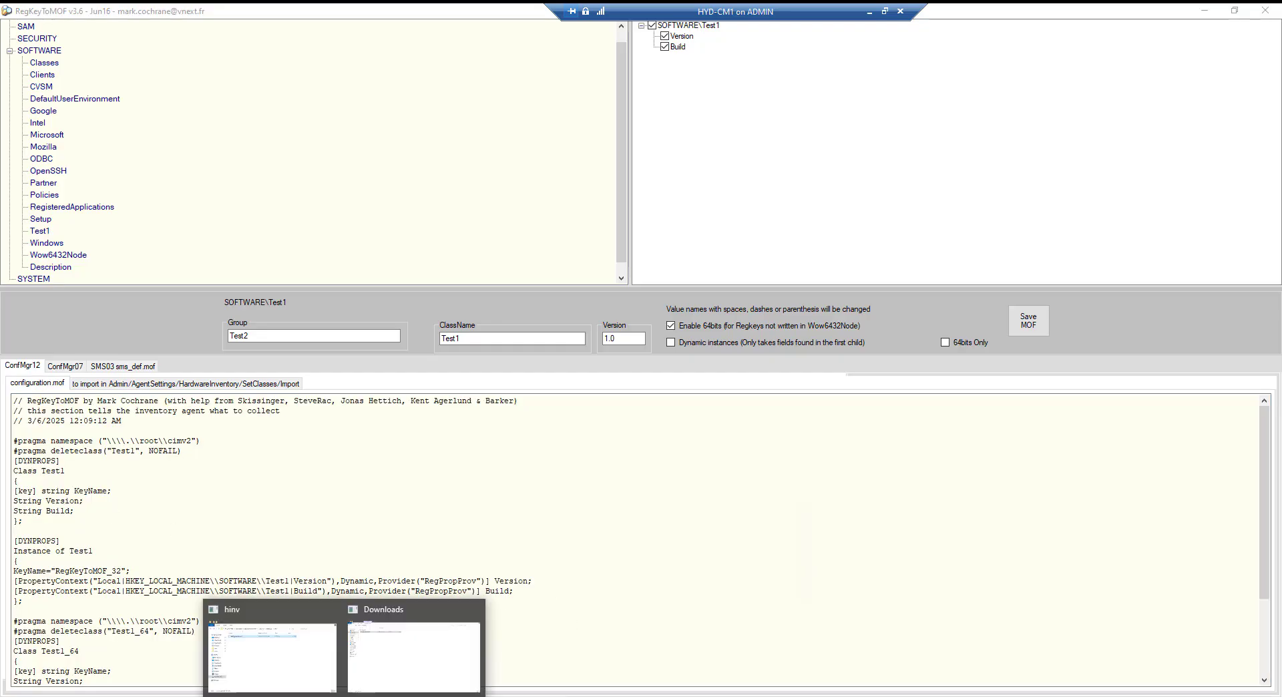
pyautogui.click(257, 664)
pyautogui.doubleClick(452, 239)
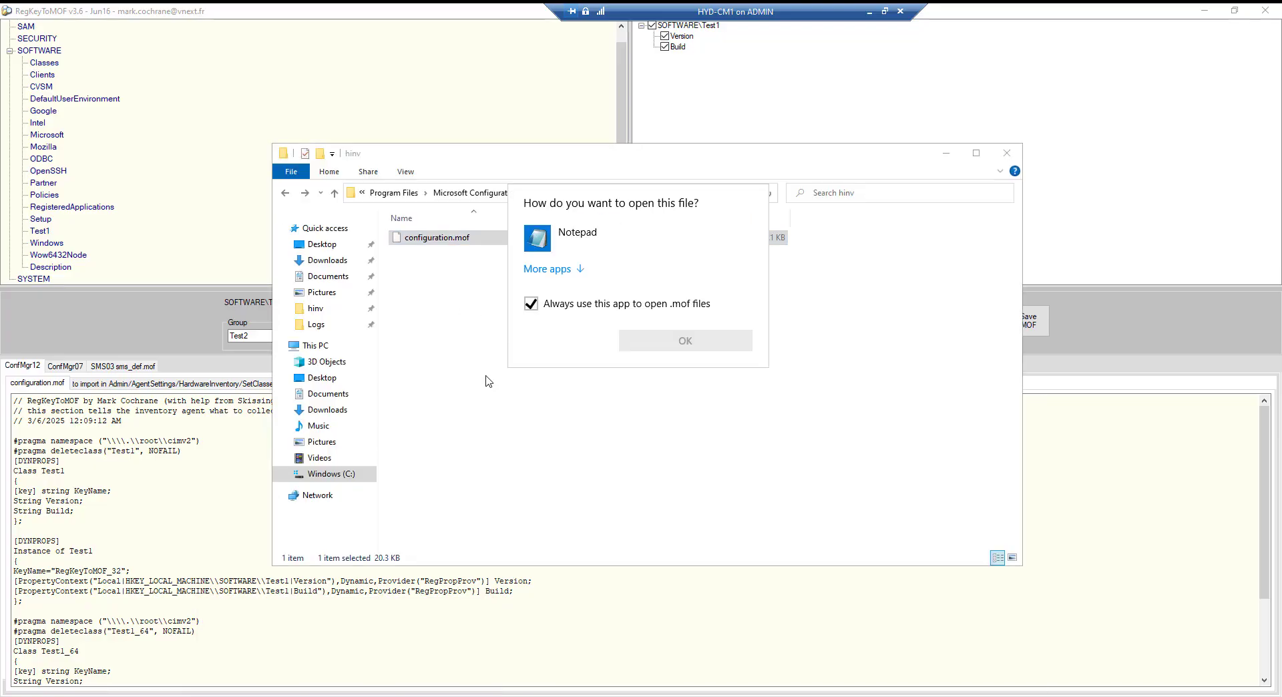
pyautogui.click(581, 236)
pyautogui.click(686, 341)
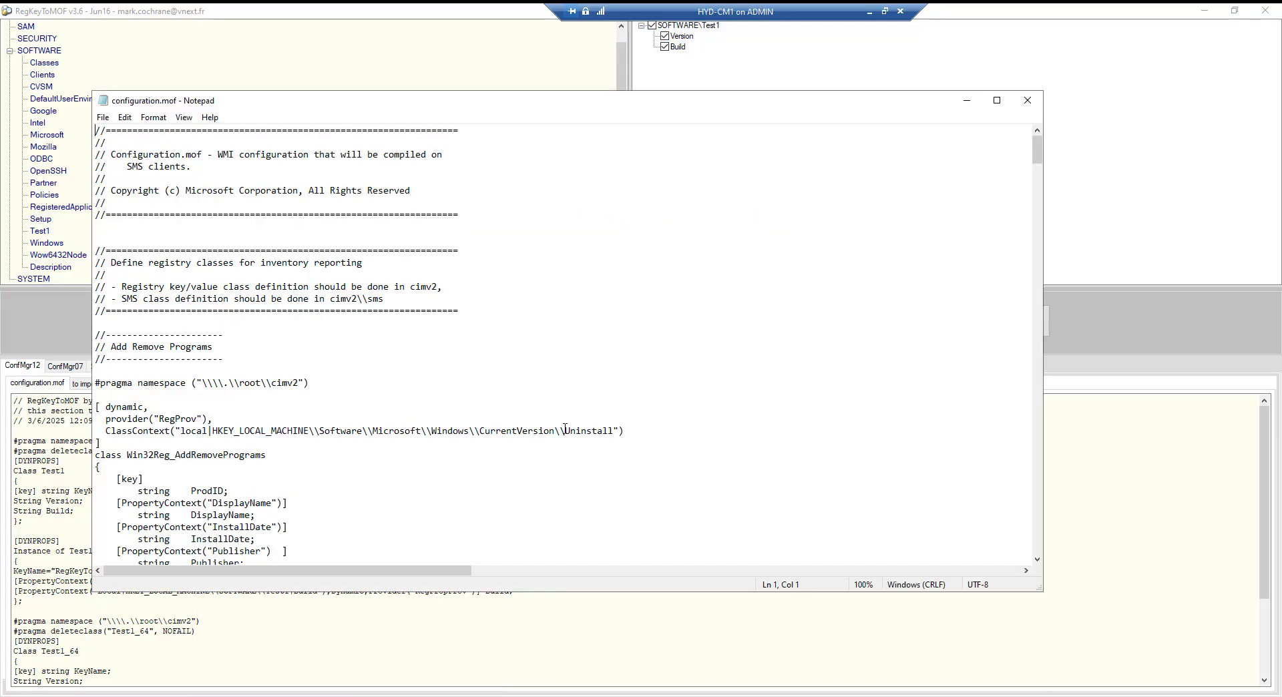
# Step: Paste the copied Test1 class definitions at the end of configuration.mof, save the file and close it
pyautogui.scroll(-4, 414, 417)
pyautogui.hotkey('ctrl', 'End')
pyautogui.scroll(-4, 325, 651)
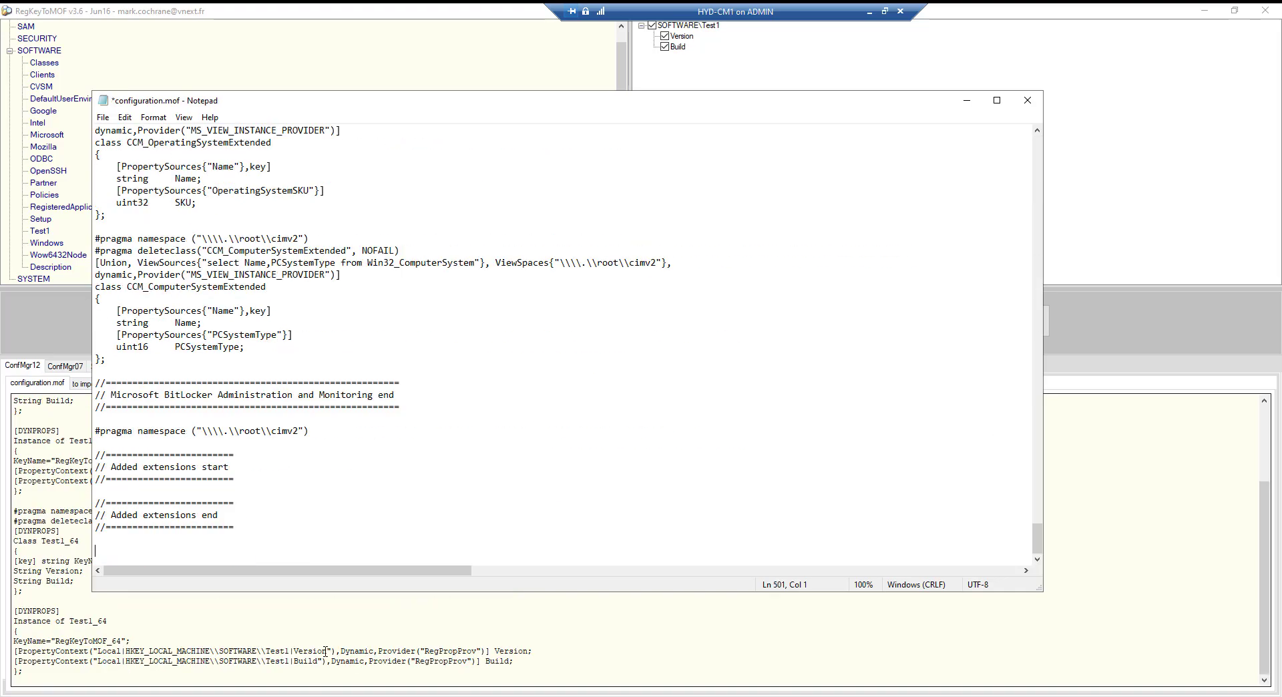
pyautogui.hotkey('ctrl', 'v')
pyautogui.hotkey('ctrl', 's')
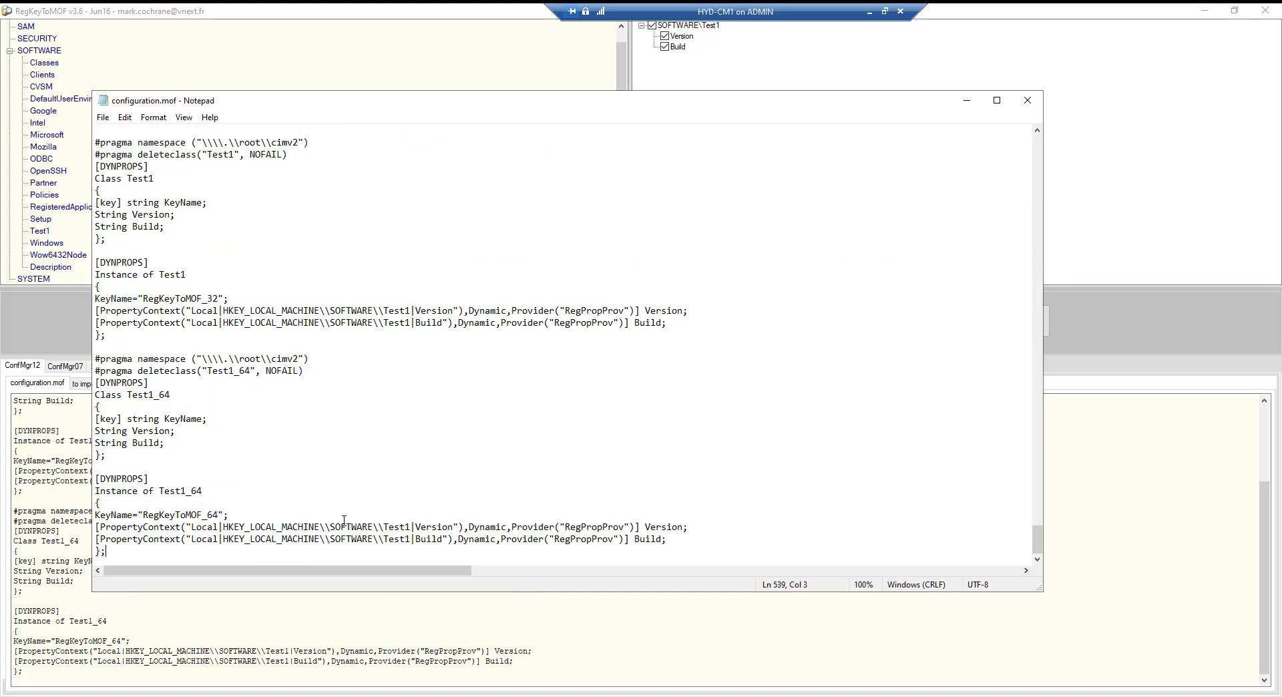
pyautogui.scroll(5, 200, 371)
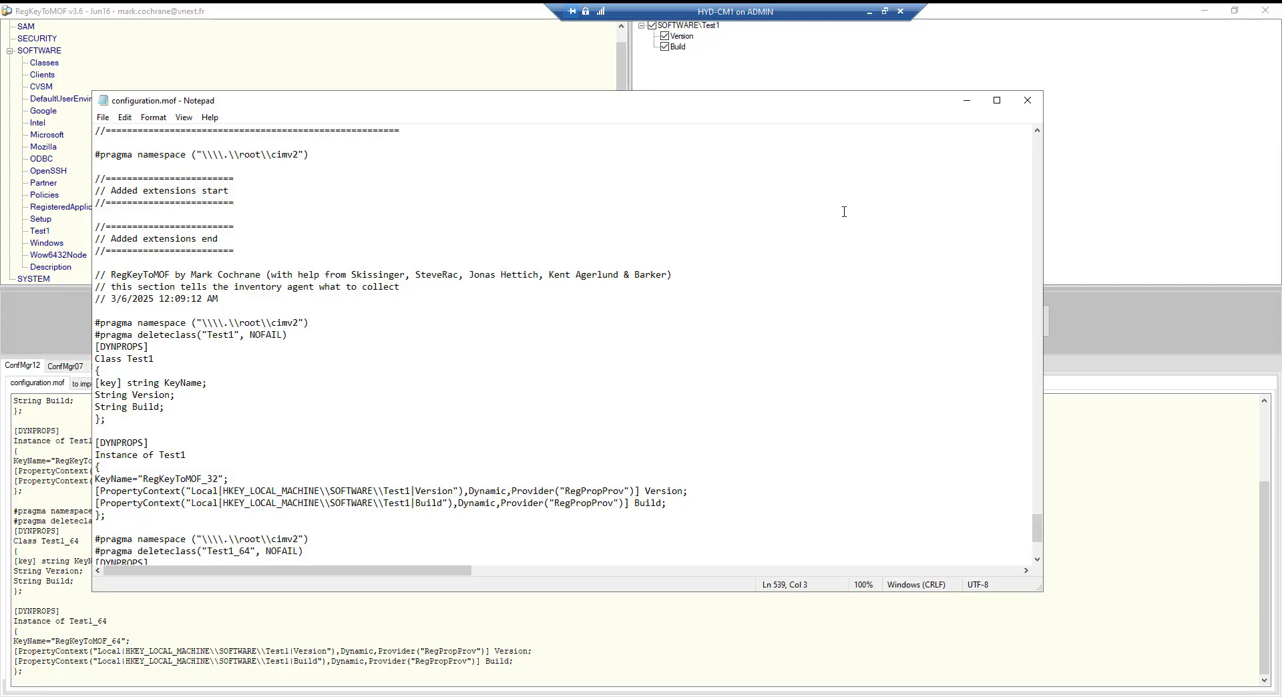
pyautogui.click(1028, 100)
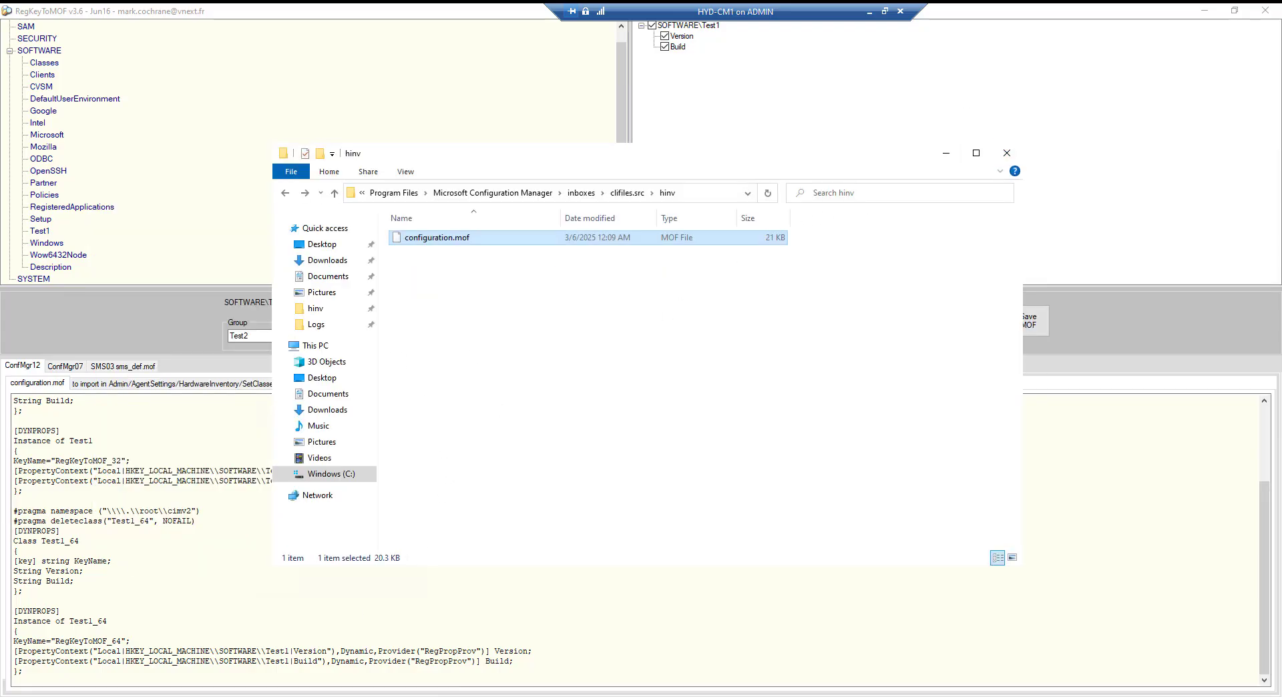
# Step: Examine the latest dataldr.log entries for processing of the configuration.mof change, then minimize the log viewer
pyautogui.hotkey('alt', 'Tab')
pyautogui.click(497, 489)
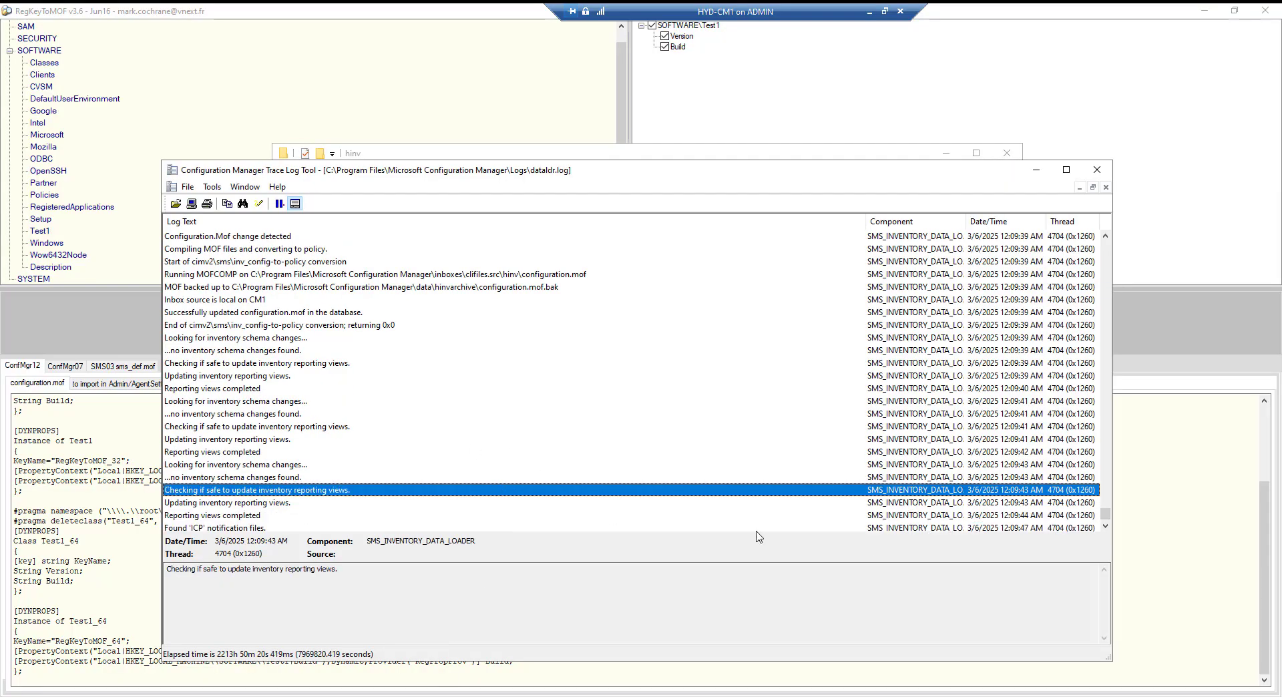
pyautogui.click(980, 529)
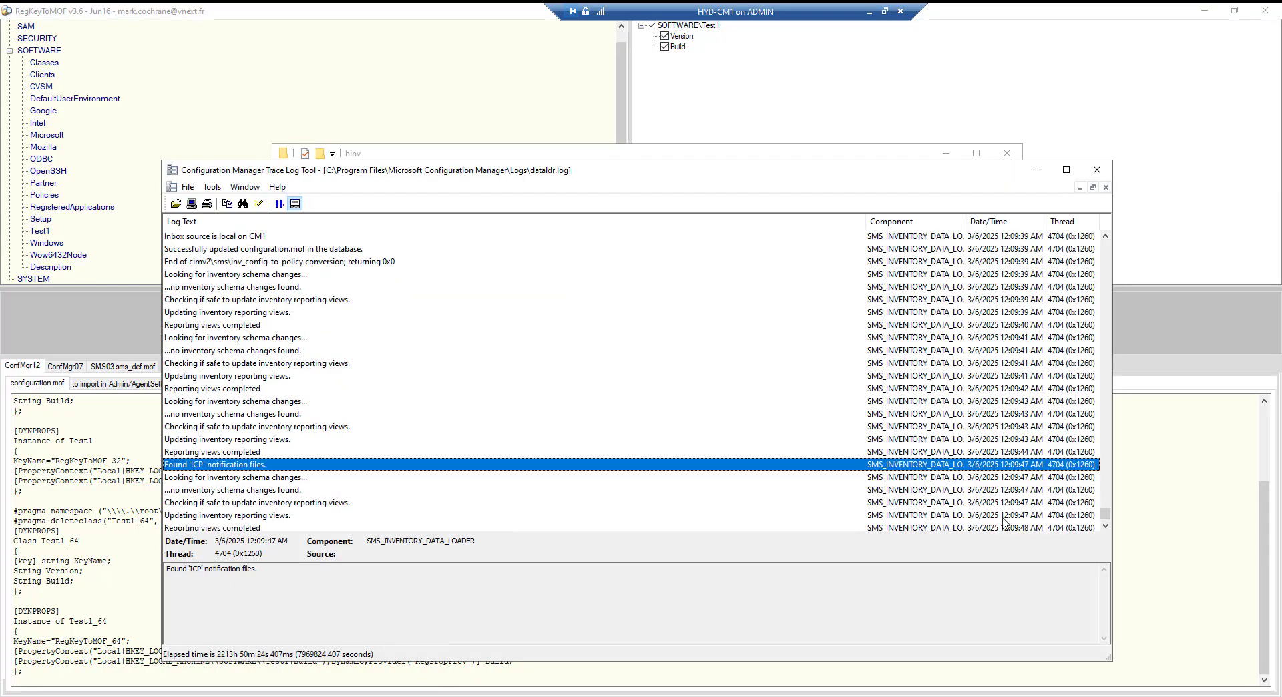
pyautogui.click(261, 529)
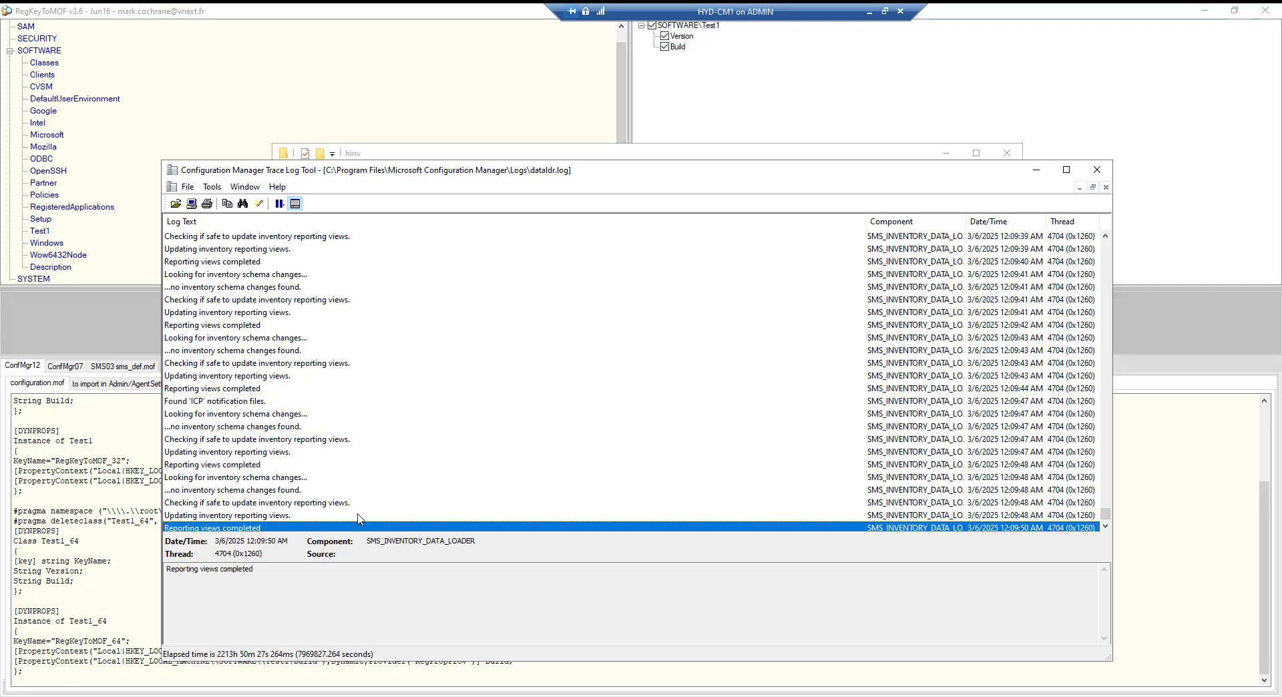
pyautogui.click(229, 520)
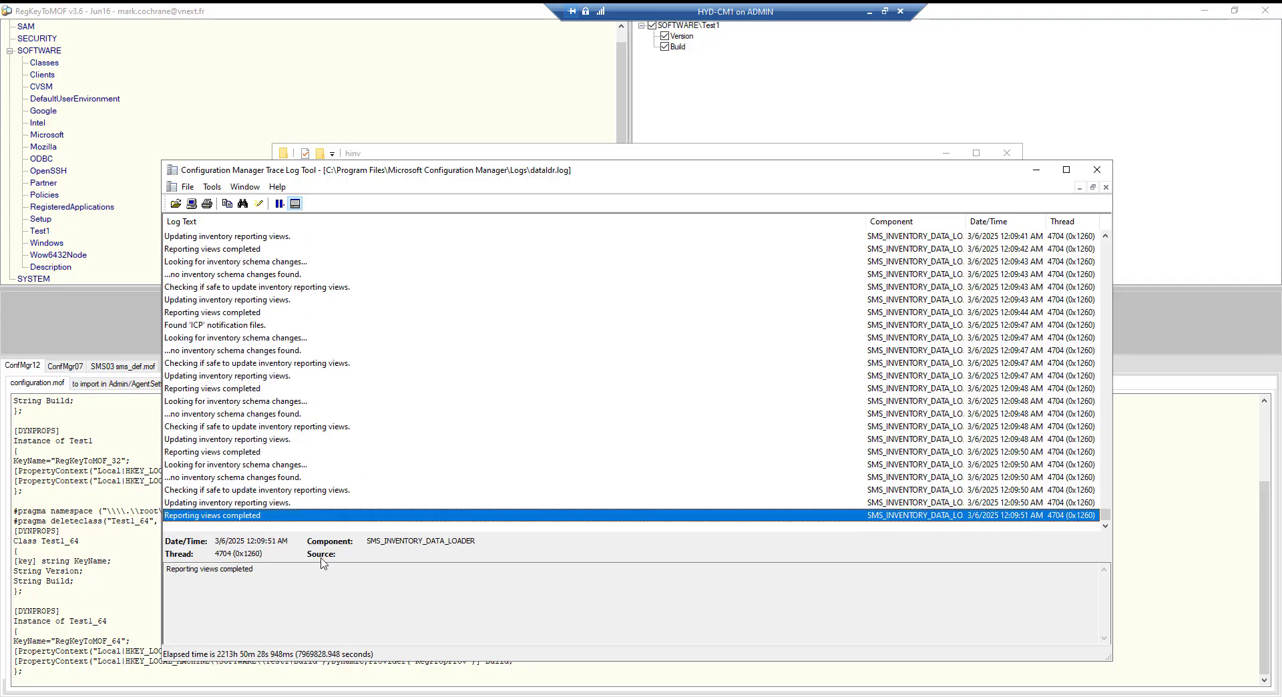
pyautogui.click(1038, 171)
# Step: Copy the complete hardware inventory import definition for the Test1 class and close RegKeyToMOF
pyautogui.click(87, 383)
pyautogui.click(222, 499)
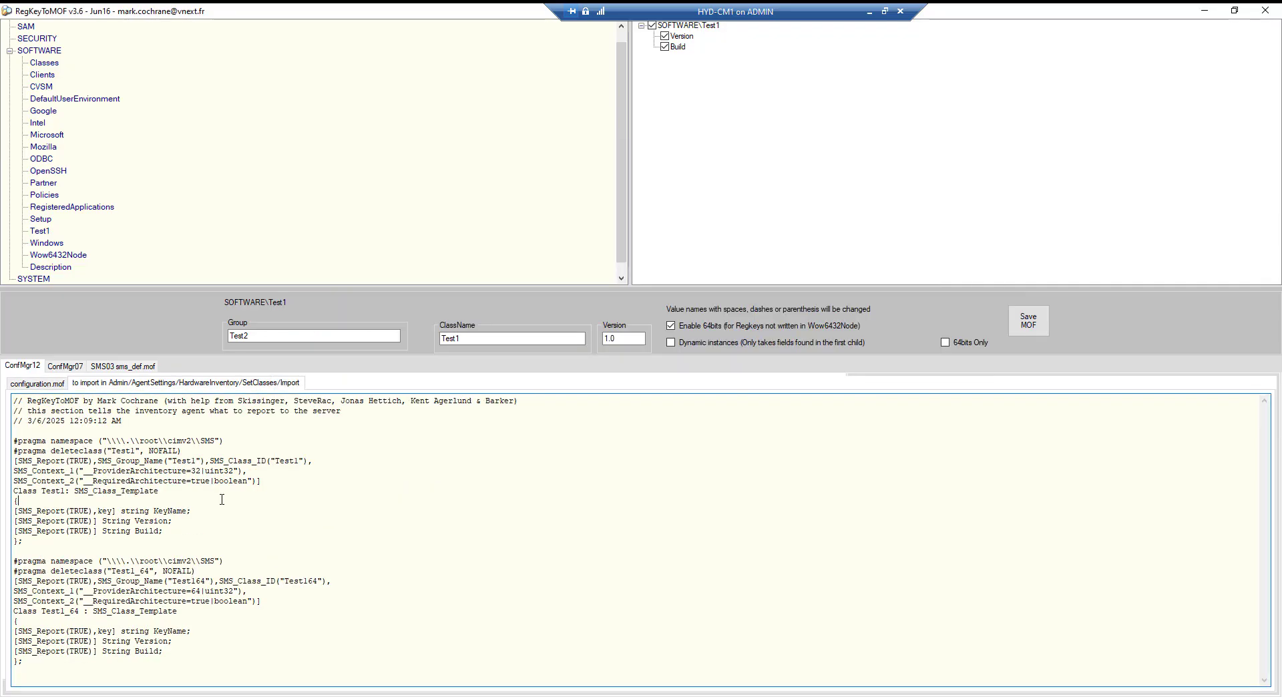
pyautogui.hotkey('ctrl', 'a')
pyautogui.hotkey('ctrl', 'c')
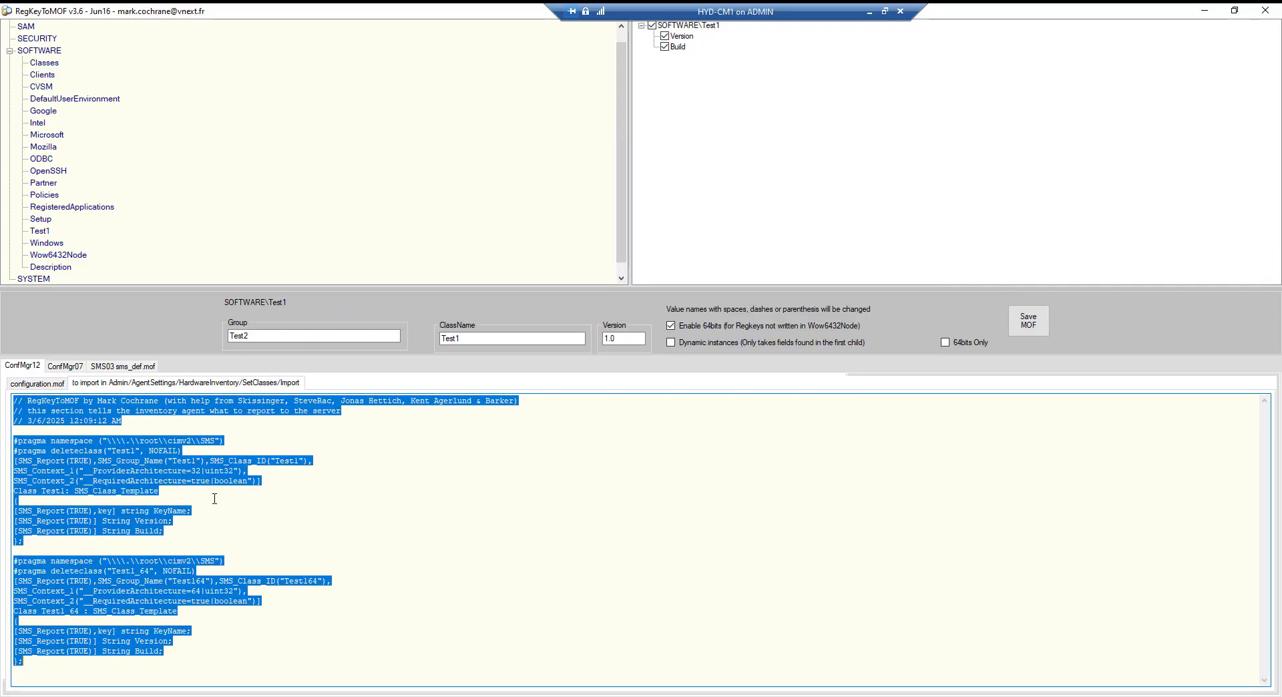
pyautogui.click(1266, 10)
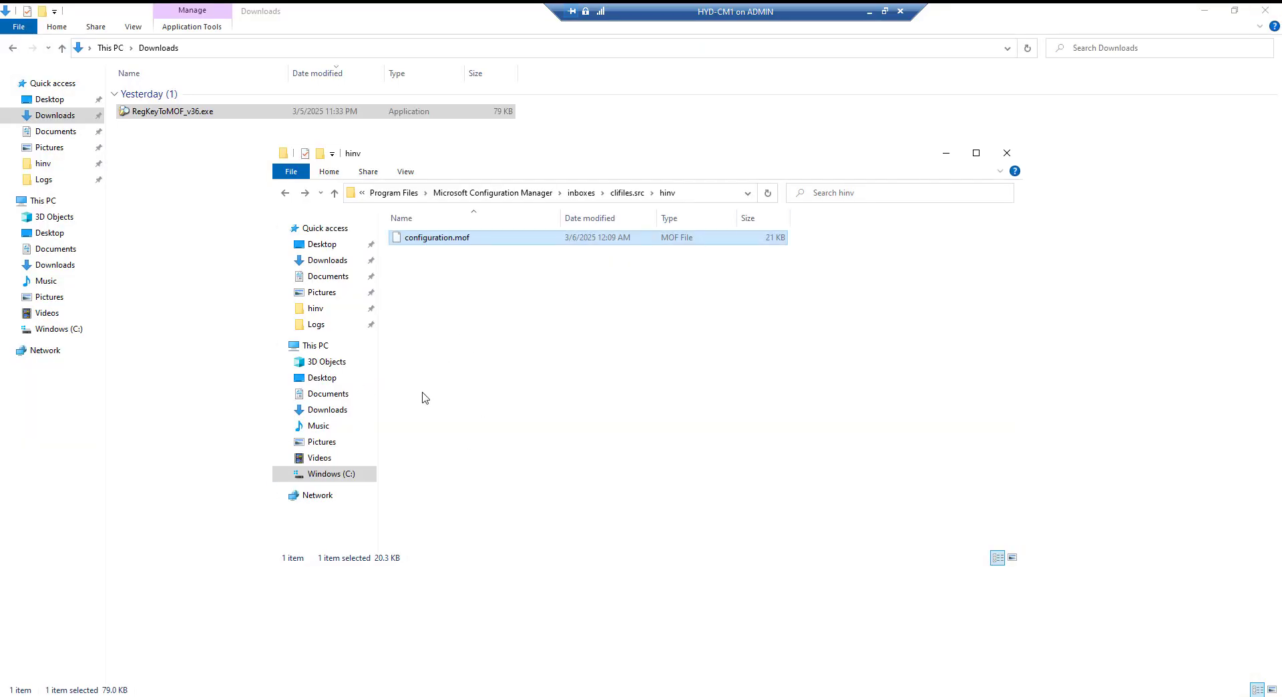
# Step: Relaunch RegKeyToMOF_v36, select the SOFTWARE\Test1 key and show its hardware inventory import definition
pyautogui.doubleClick(199, 115)
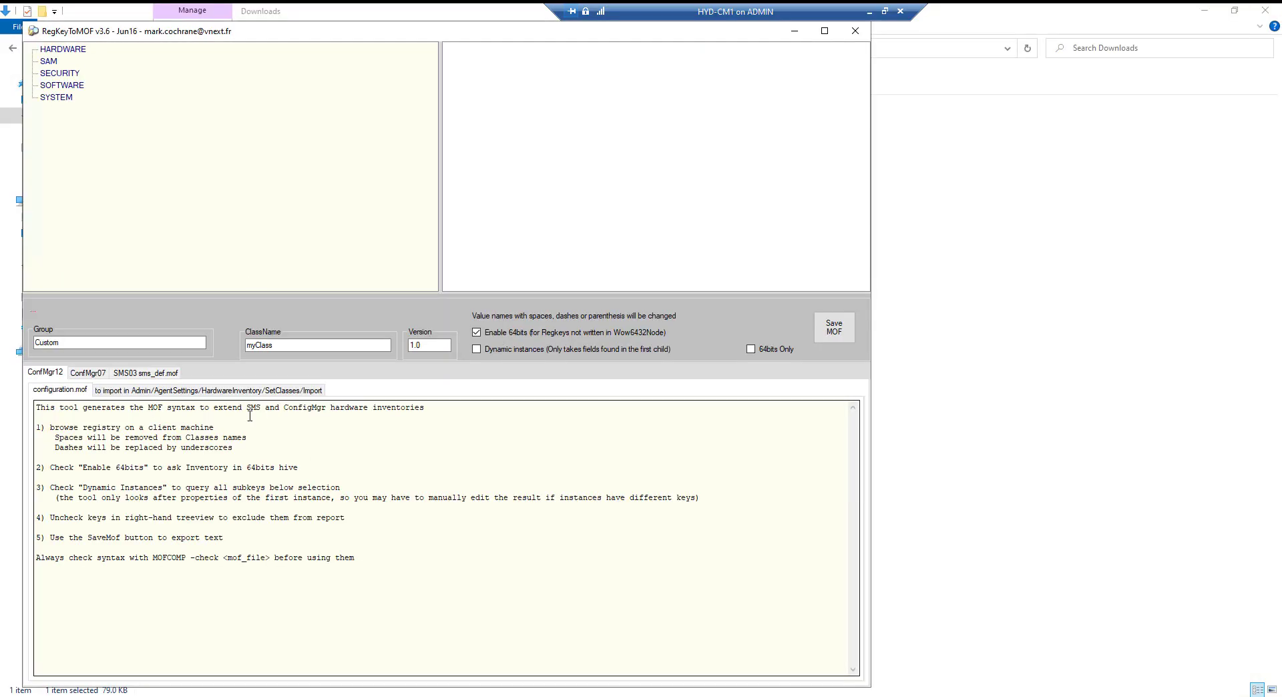
pyautogui.click(80, 87)
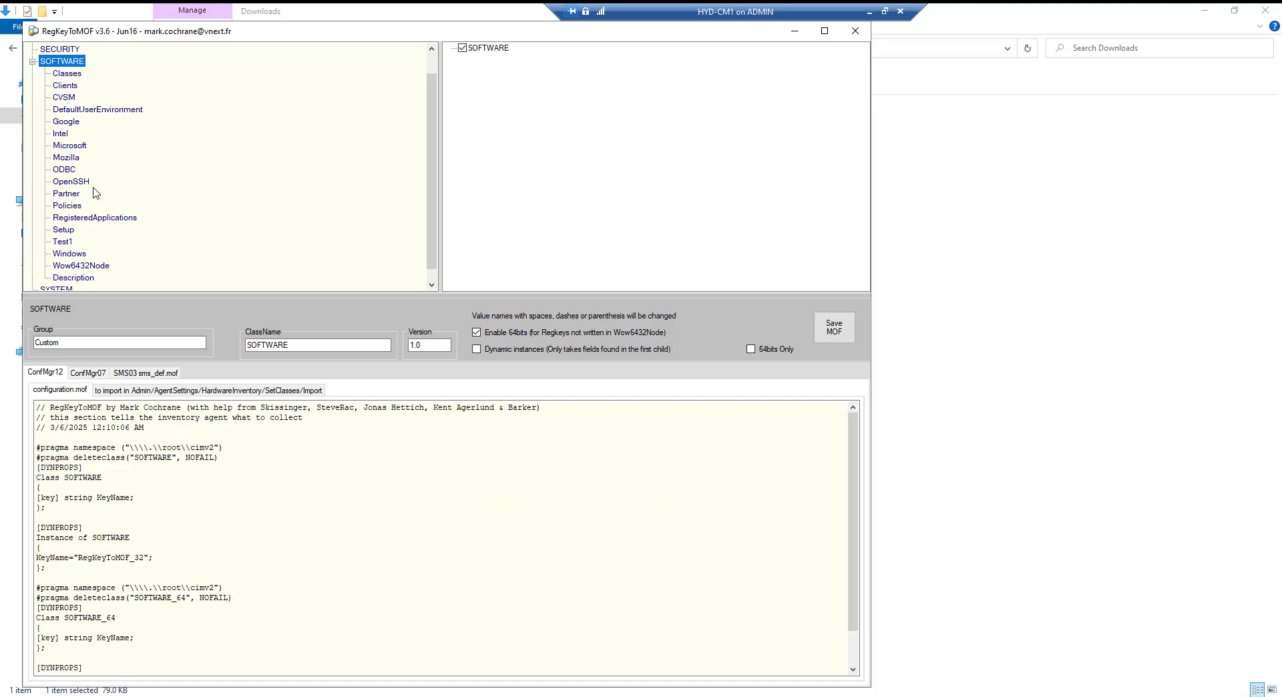
pyautogui.click(67, 244)
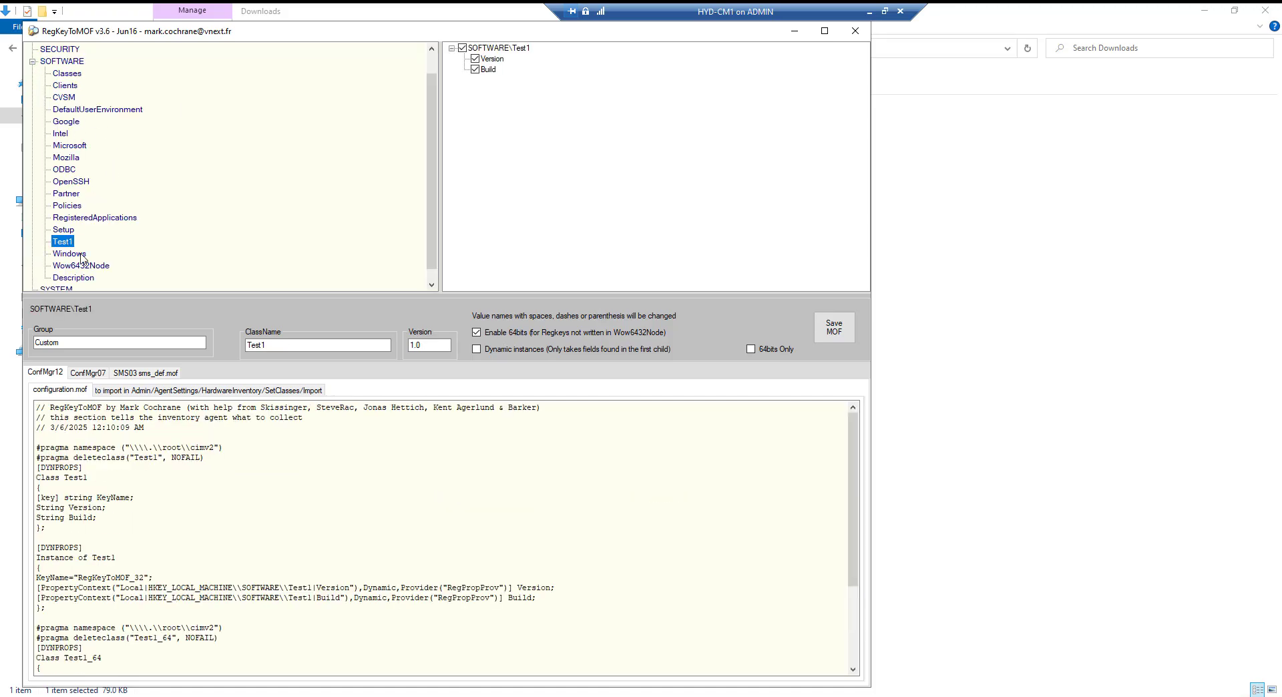
pyautogui.click(157, 393)
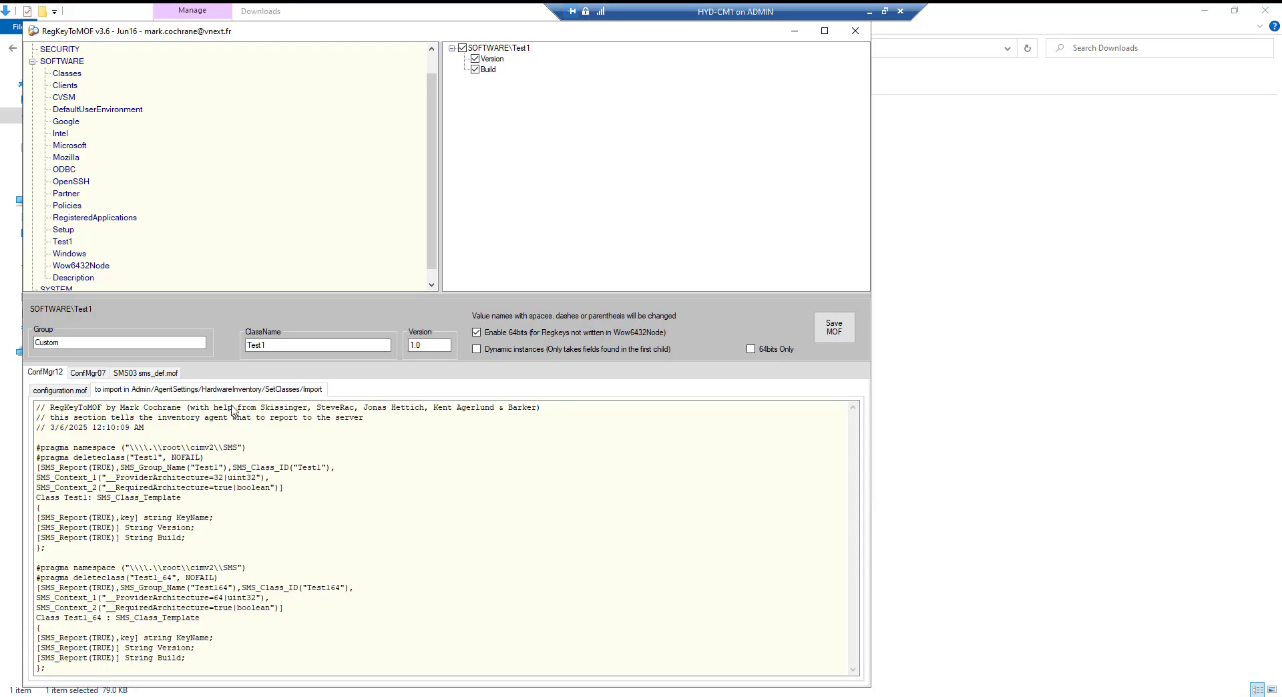
pyautogui.click(299, 574)
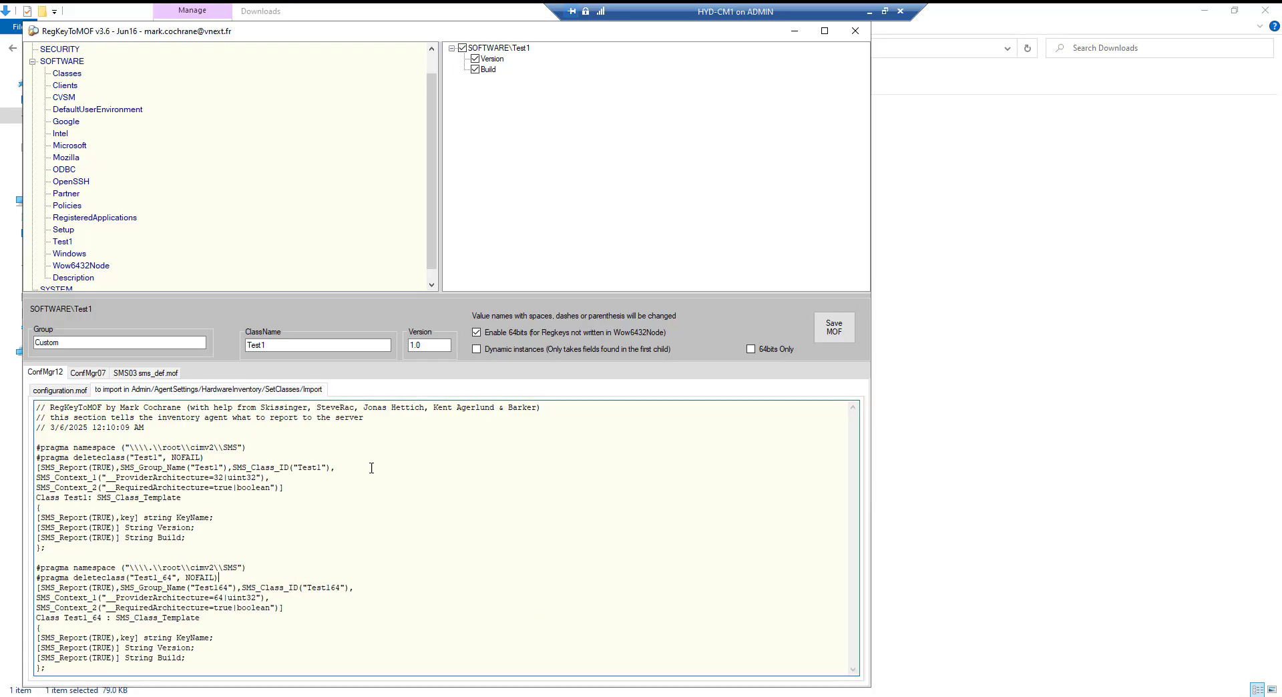
# Step: Set the inventory class group name to test2
pyautogui.moveTo(107, 343); pyautogui.dragTo(2, 347)
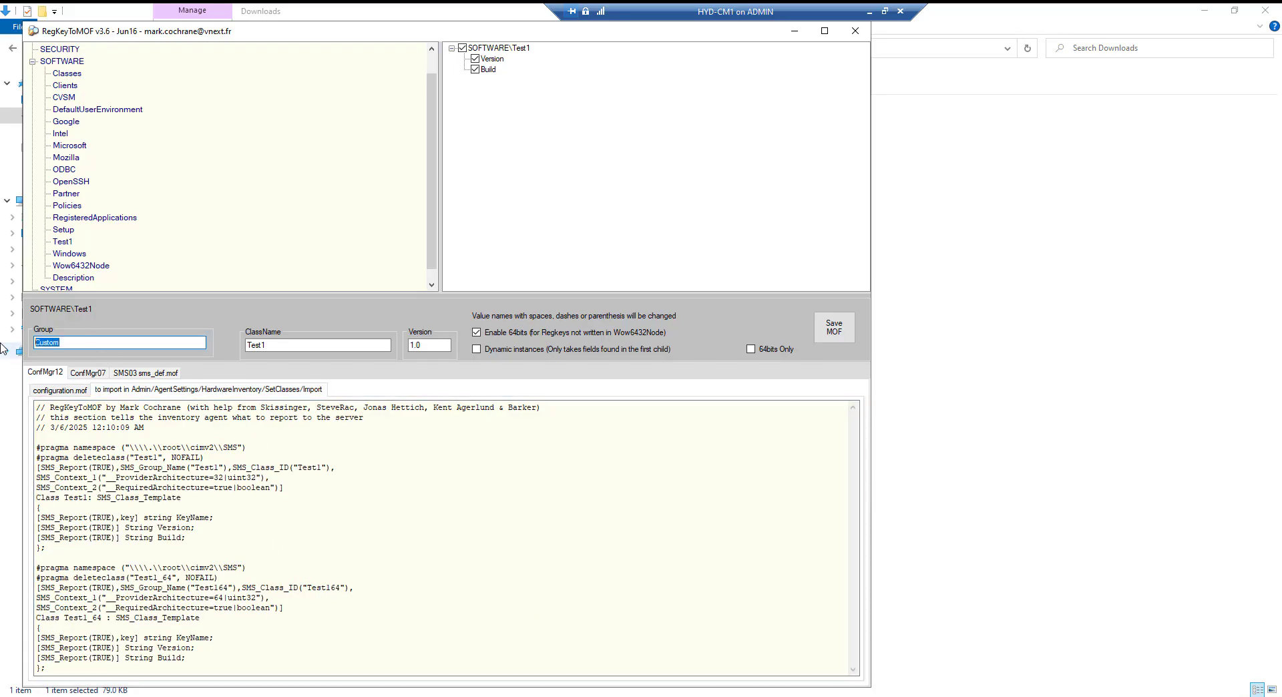
pyautogui.write('test2')
pyautogui.click(195, 528)
# Step: Close the leftover configuration.mof Notepad window and minimize the Downloads, Configuration Manager console and RegKeyToMOF windows
pyautogui.hotkey('alt', 'Tab')
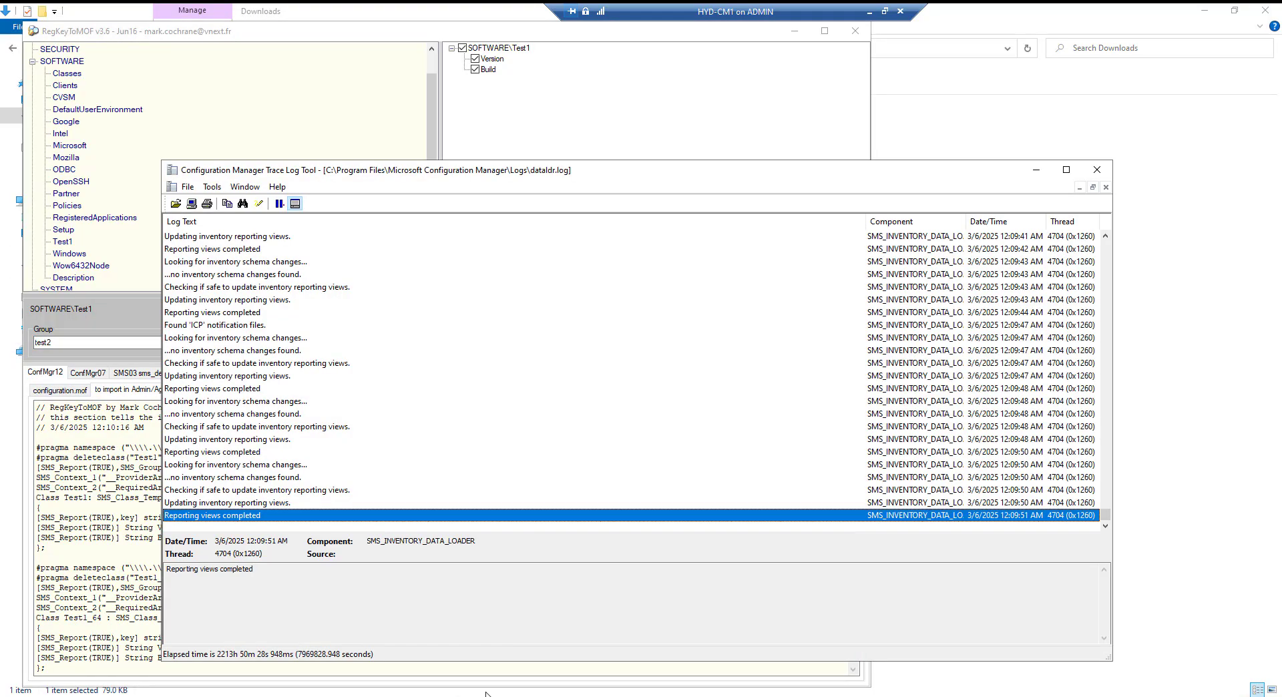
pyautogui.hotkey('alt', 'Tab')
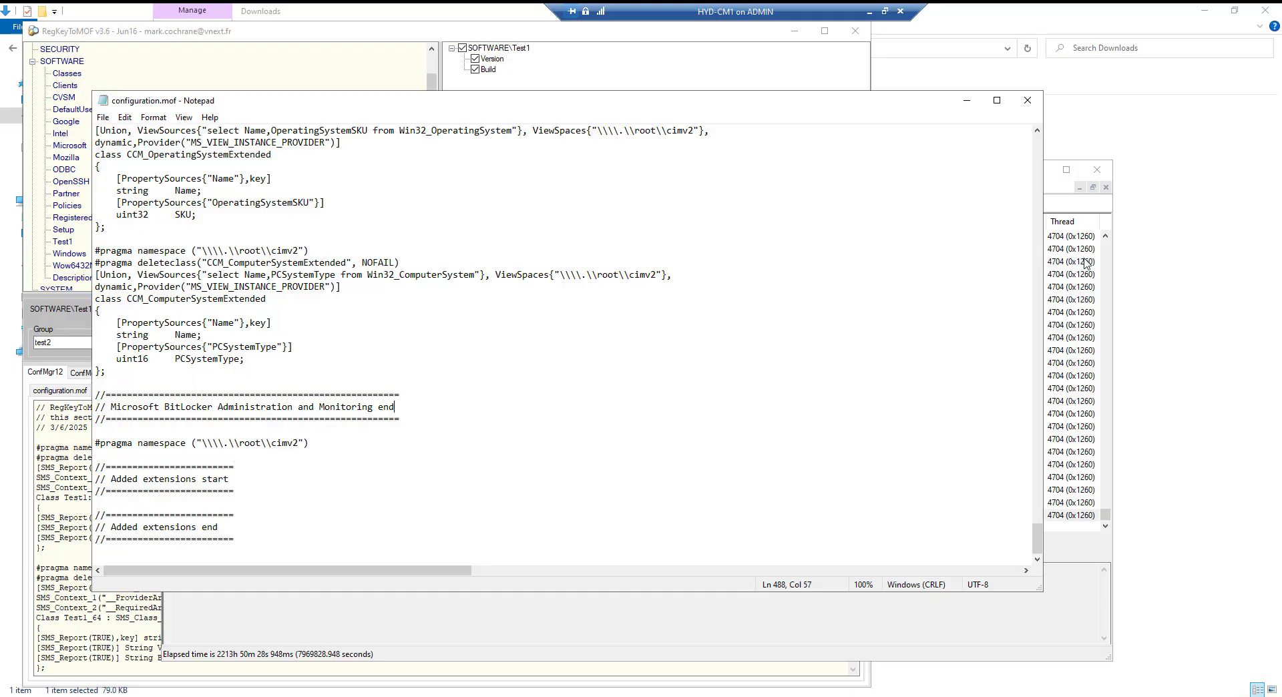
pyautogui.click(1028, 100)
pyautogui.click(1205, 10)
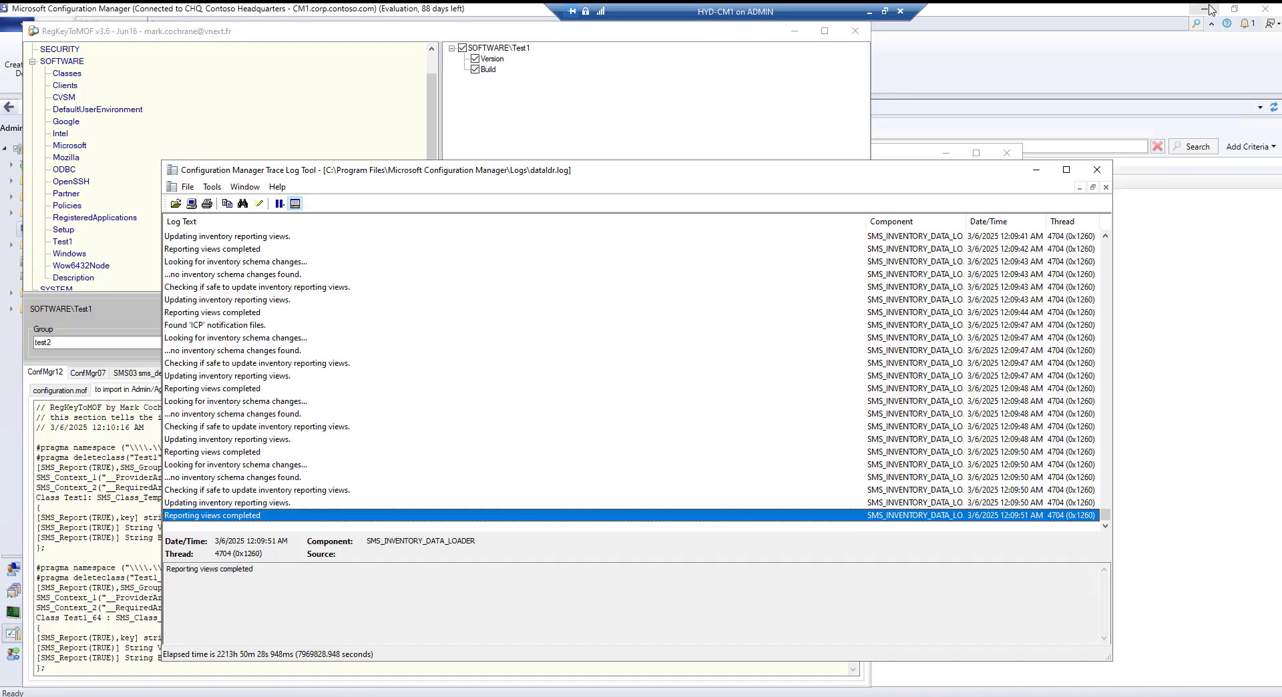
pyautogui.click(1199, 14)
pyautogui.click(794, 30)
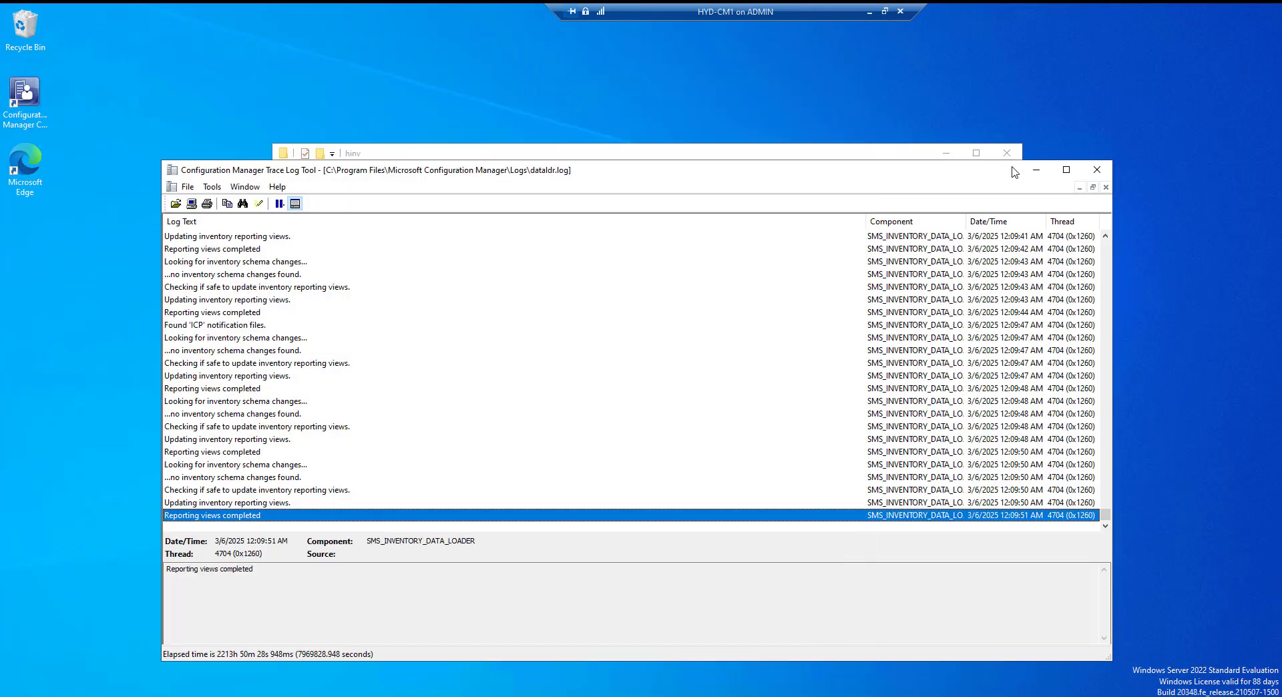
# Step: Minimize the dataldr.log trace and hinv folder windows and move sysops.mof from the desktop to the Recycle Bin
pyautogui.click(1036, 169)
pyautogui.click(955, 154)
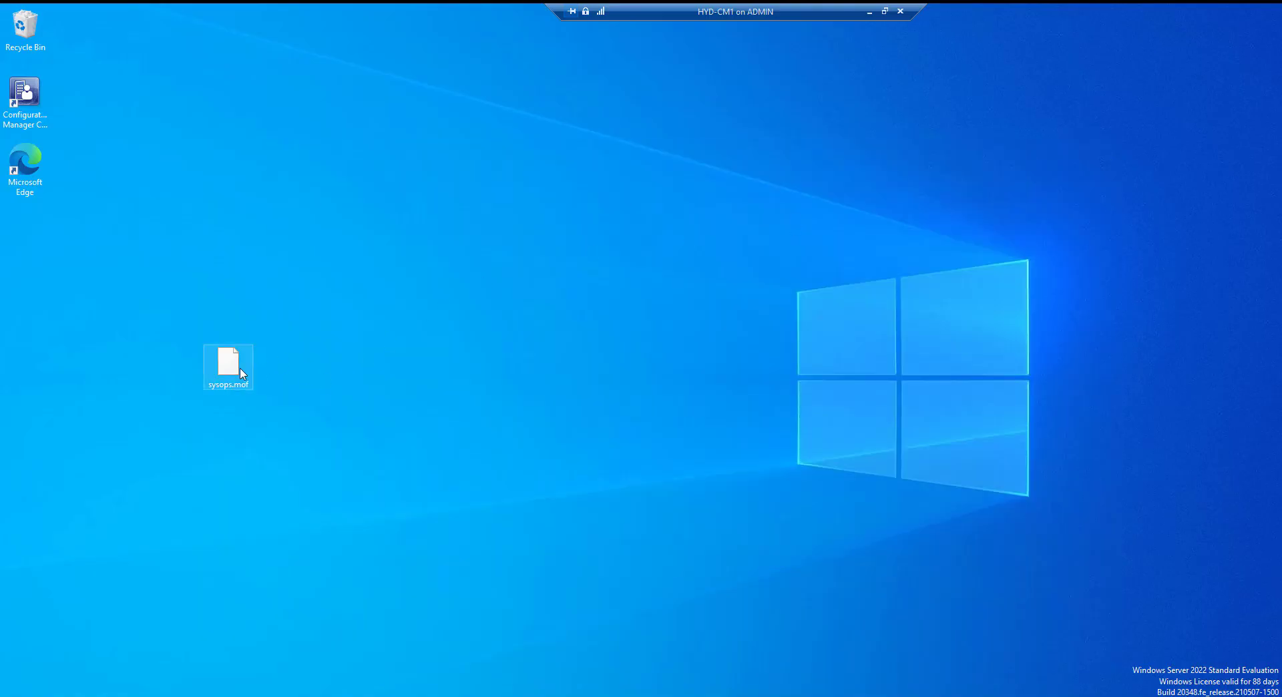
pyautogui.moveTo(237, 367); pyautogui.dragTo(25, 28)
# Step: Create a new text document on the desktop and name it test.mof, accepting the file extension change
pyautogui.rightClick(193, 148)
pyautogui.moveTo(307, 266)
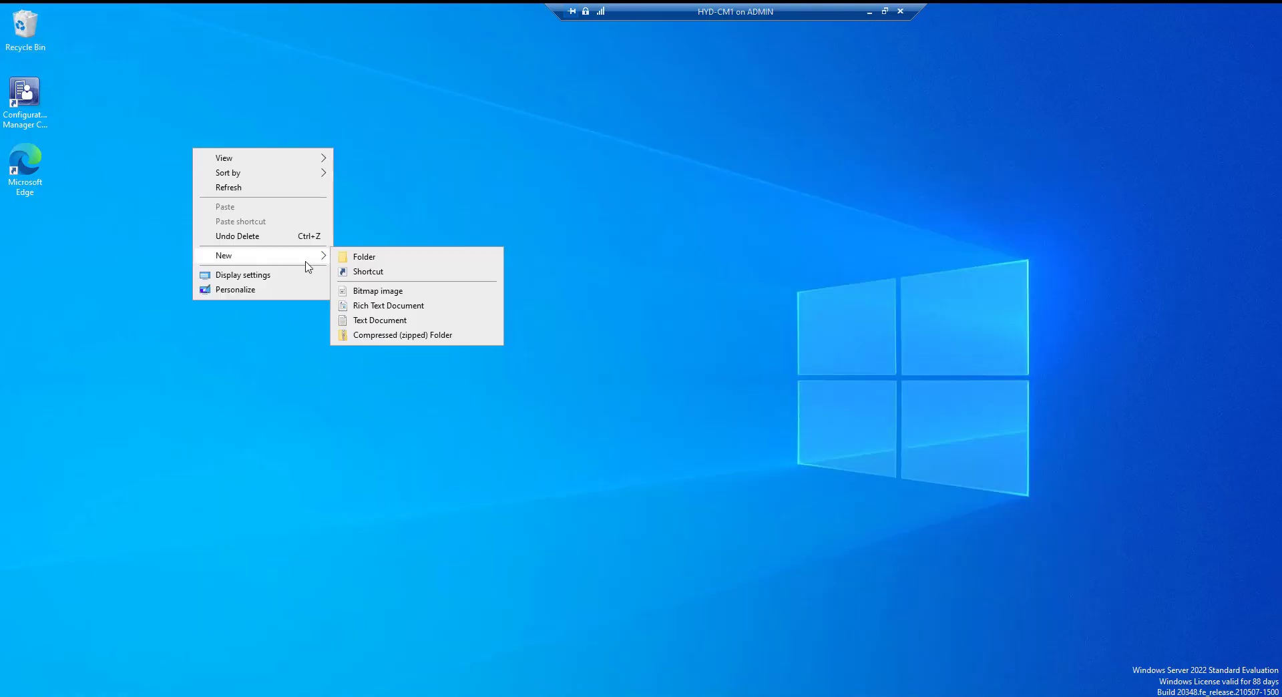
pyautogui.click(402, 322)
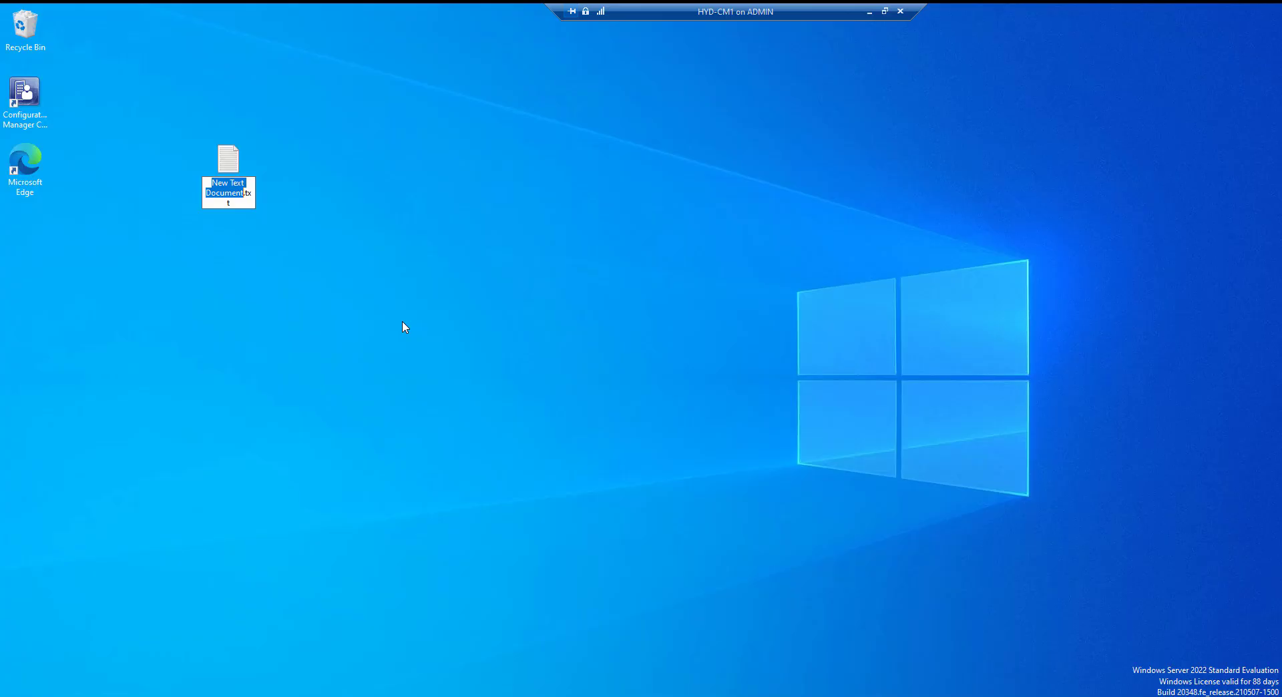
pyautogui.write('tes')
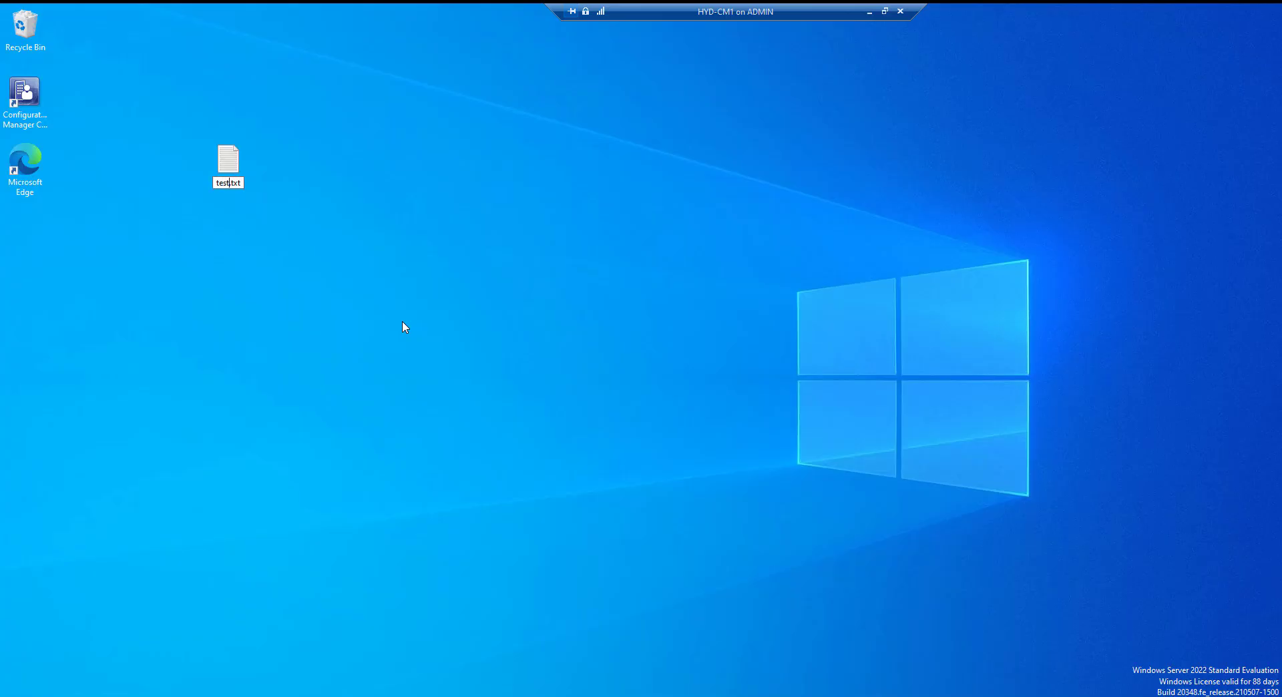
pyautogui.write('t.mof')
pyautogui.press('Delete')
pyautogui.press('Delete')
pyautogui.press('Delete')
pyautogui.press('Delete')
pyautogui.press('Return')
pyautogui.press('Return')
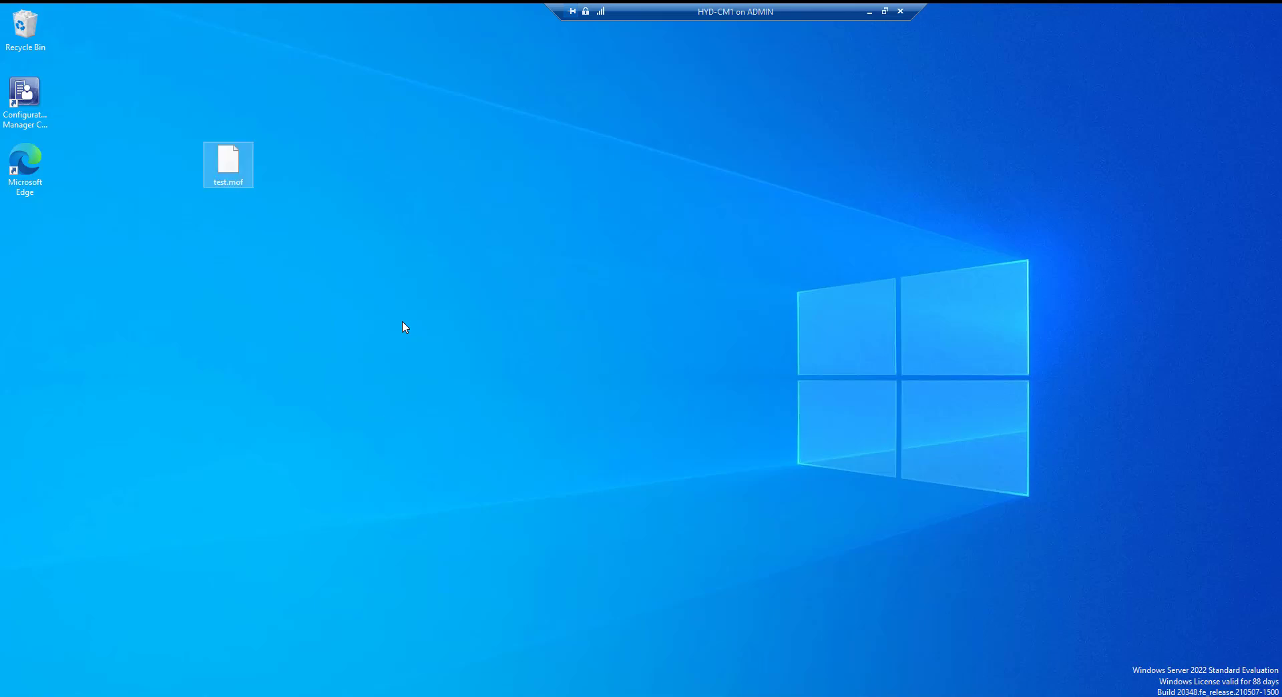
# Step: Open test.mof in Notepad, paste the copied Test1 inventory import definition, then save and close the file
pyautogui.press('Return')
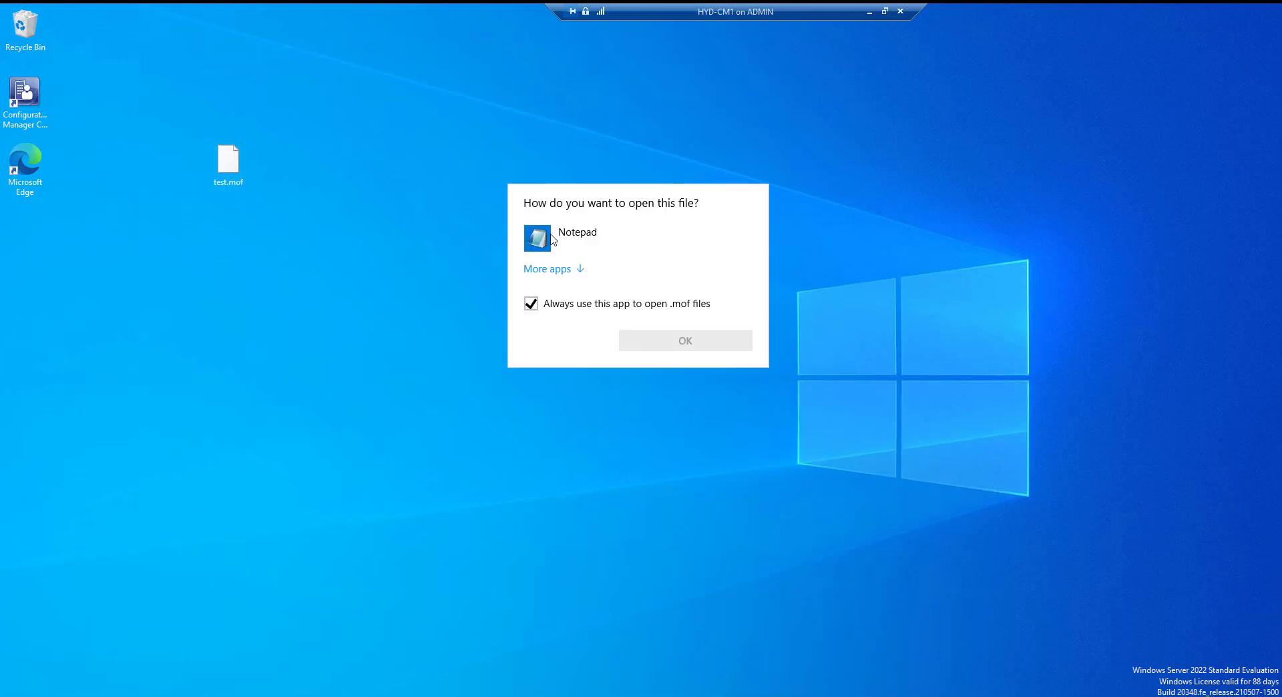
pyautogui.click(705, 348)
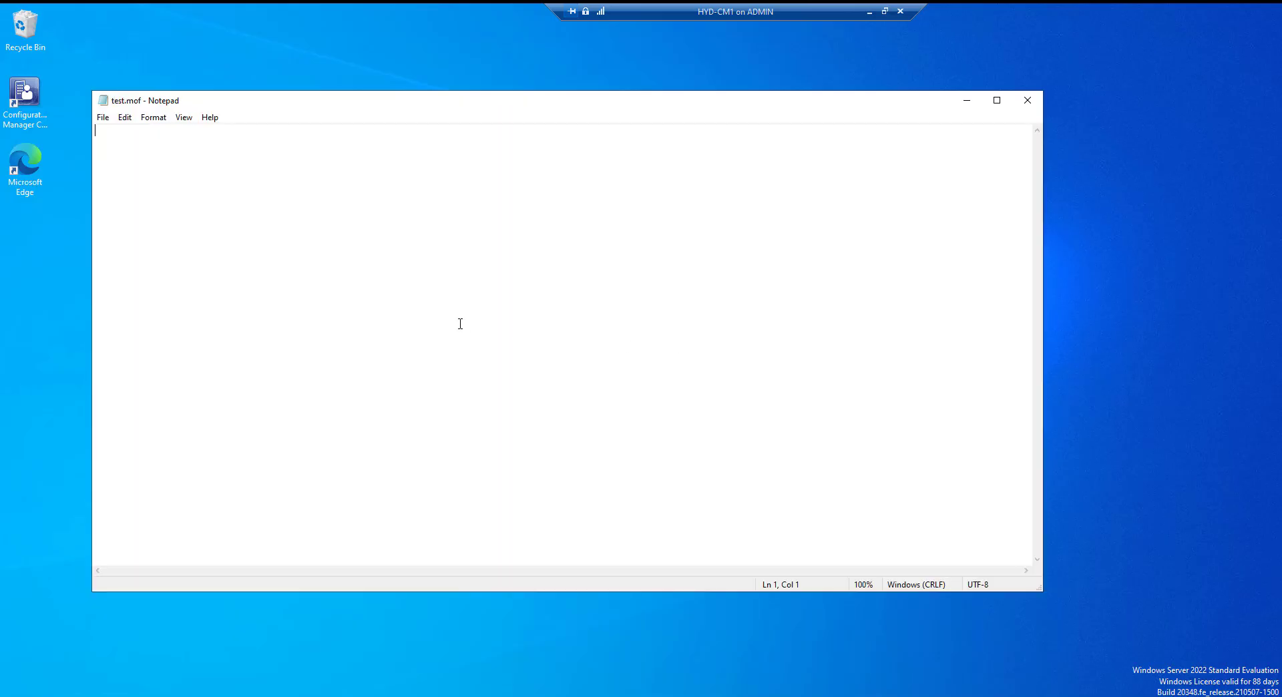
pyautogui.hotkey('ctrl', 'v')
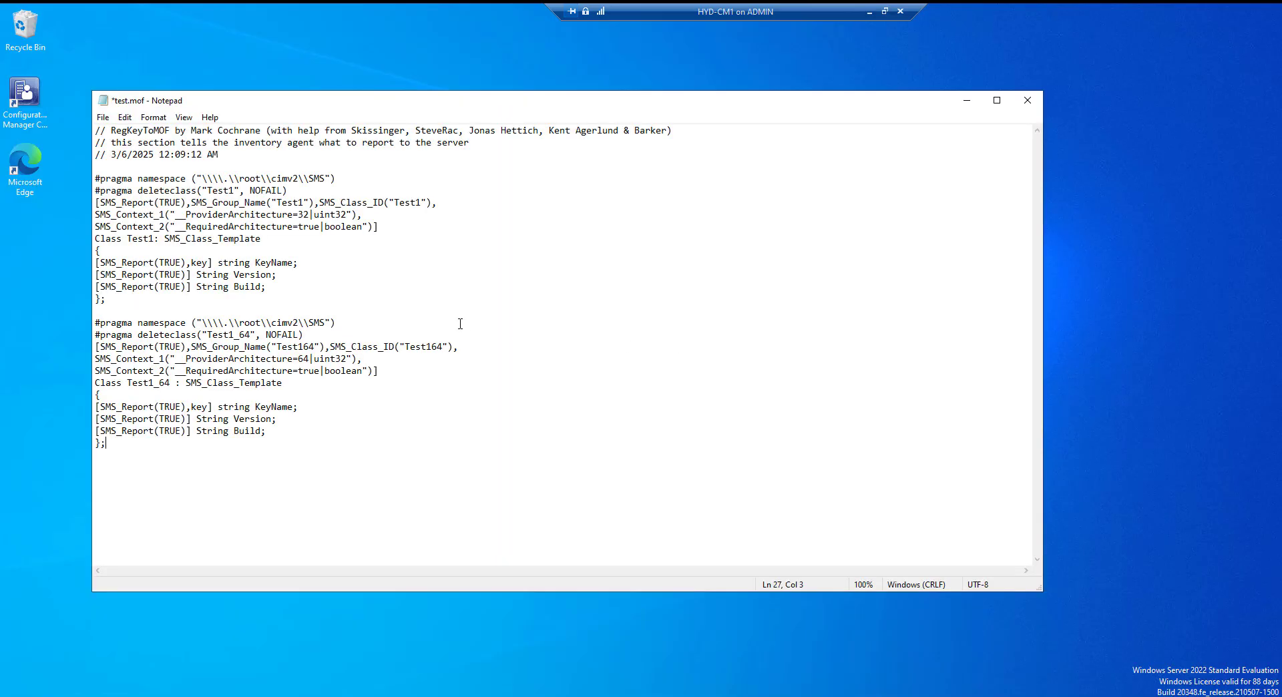
pyautogui.hotkey('ctrl', 's')
pyautogui.click(1028, 101)
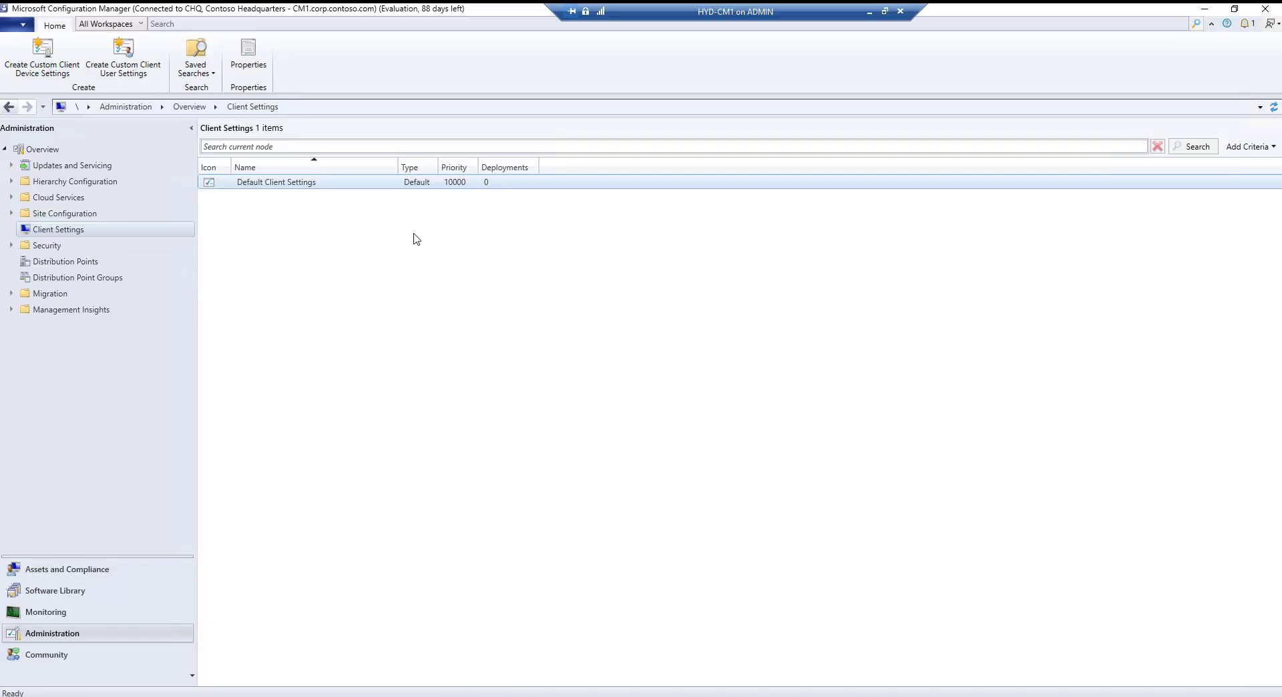
# Step: Open the hardware inventory class list in the Default Client Settings of the Configuration Manager console
pyautogui.click(58, 230)
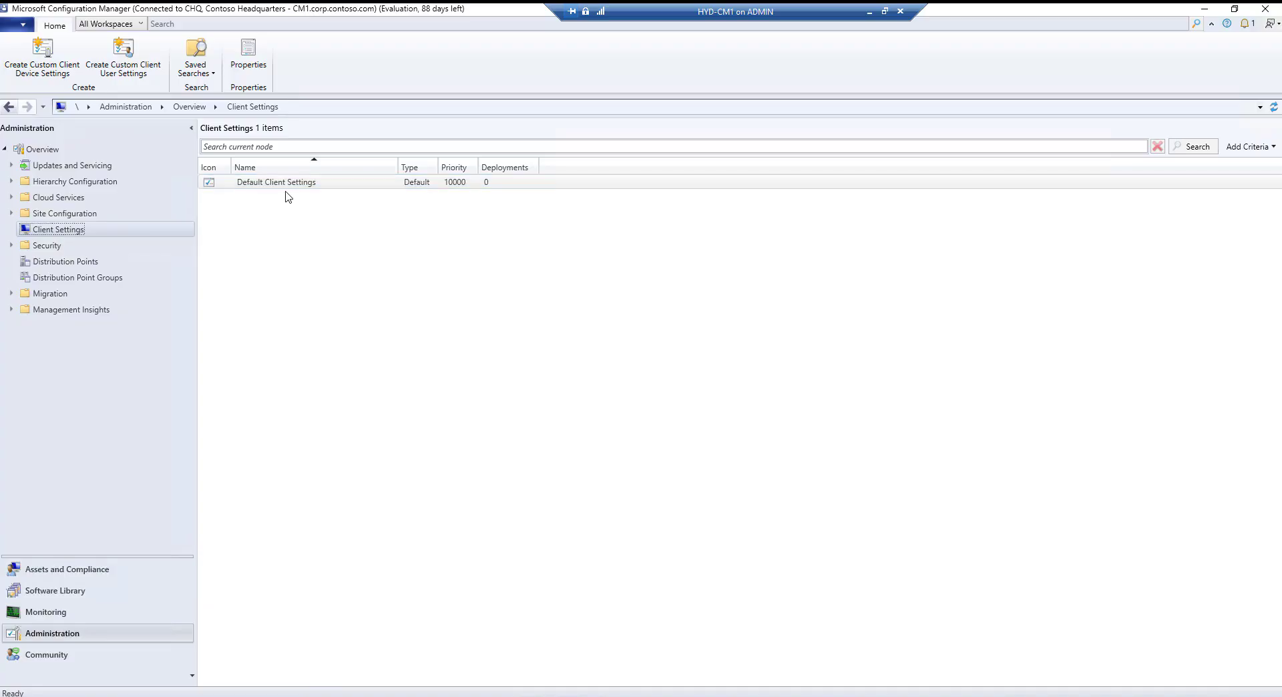
pyautogui.click(283, 186)
pyautogui.rightClick(283, 186)
pyautogui.click(324, 192)
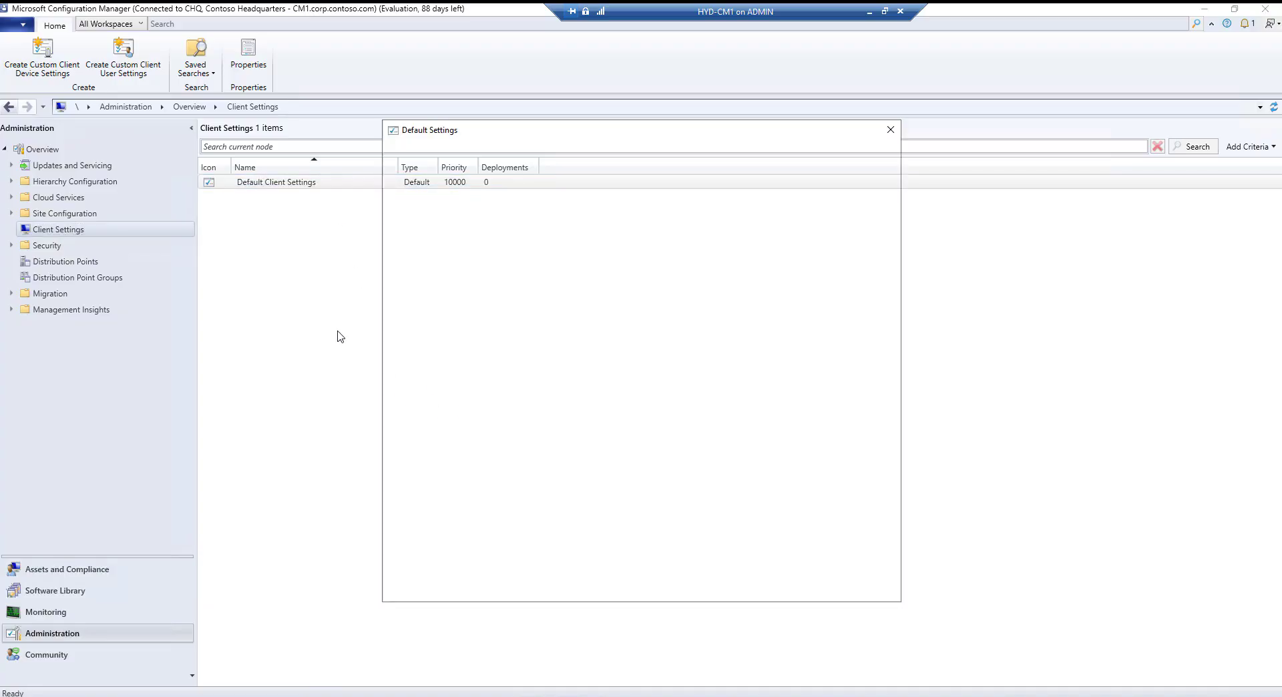
pyautogui.click(441, 314)
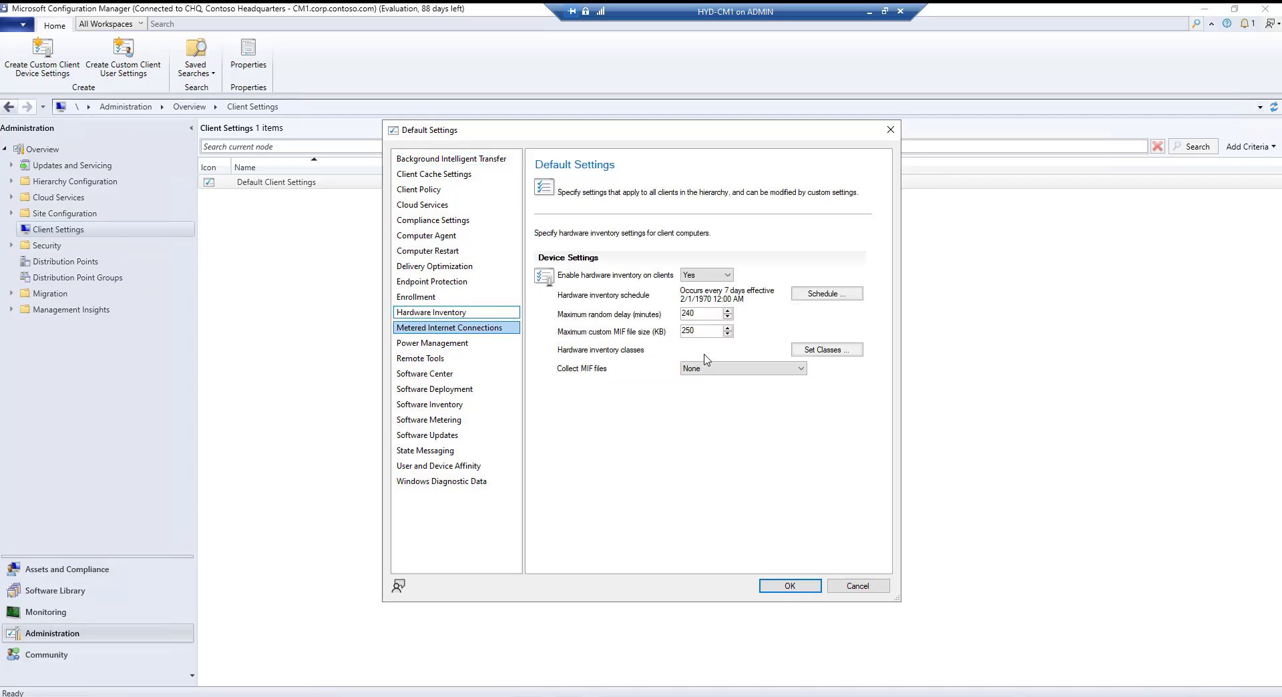
pyautogui.click(830, 344)
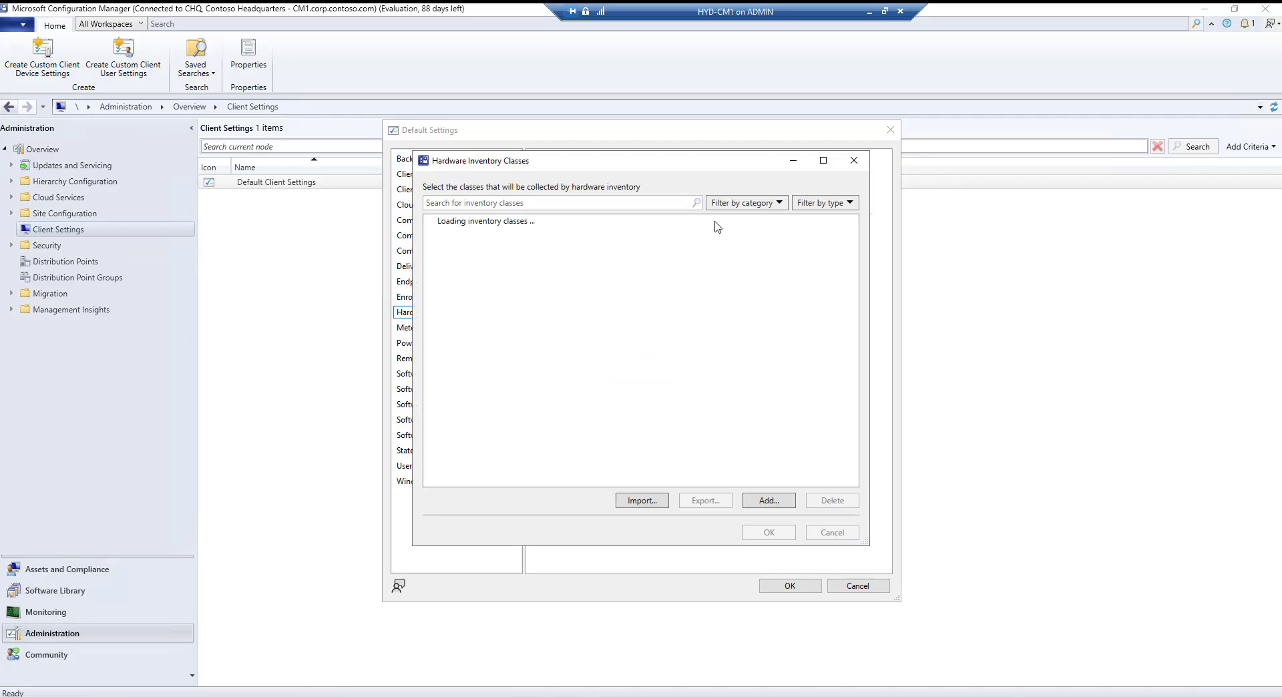
# Step: Import test.mof with both inventory classes and class settings, and save the default client settings
pyautogui.click(643, 500)
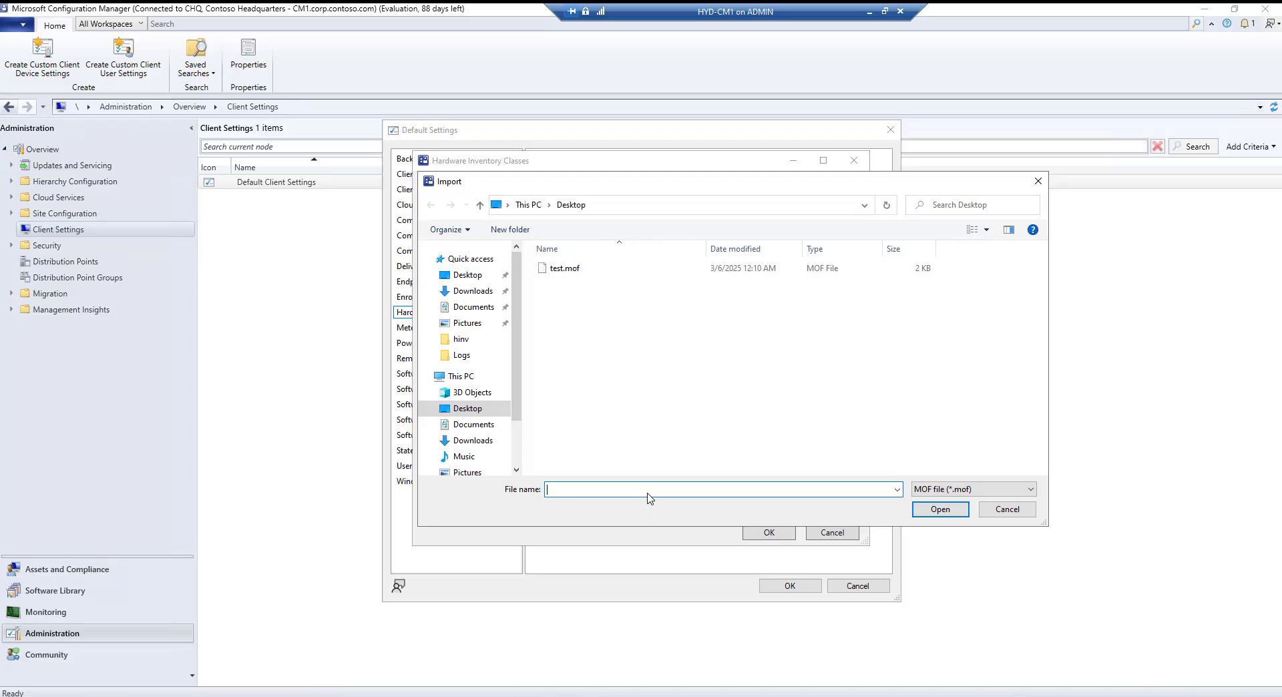
pyautogui.click(567, 269)
pyautogui.click(940, 509)
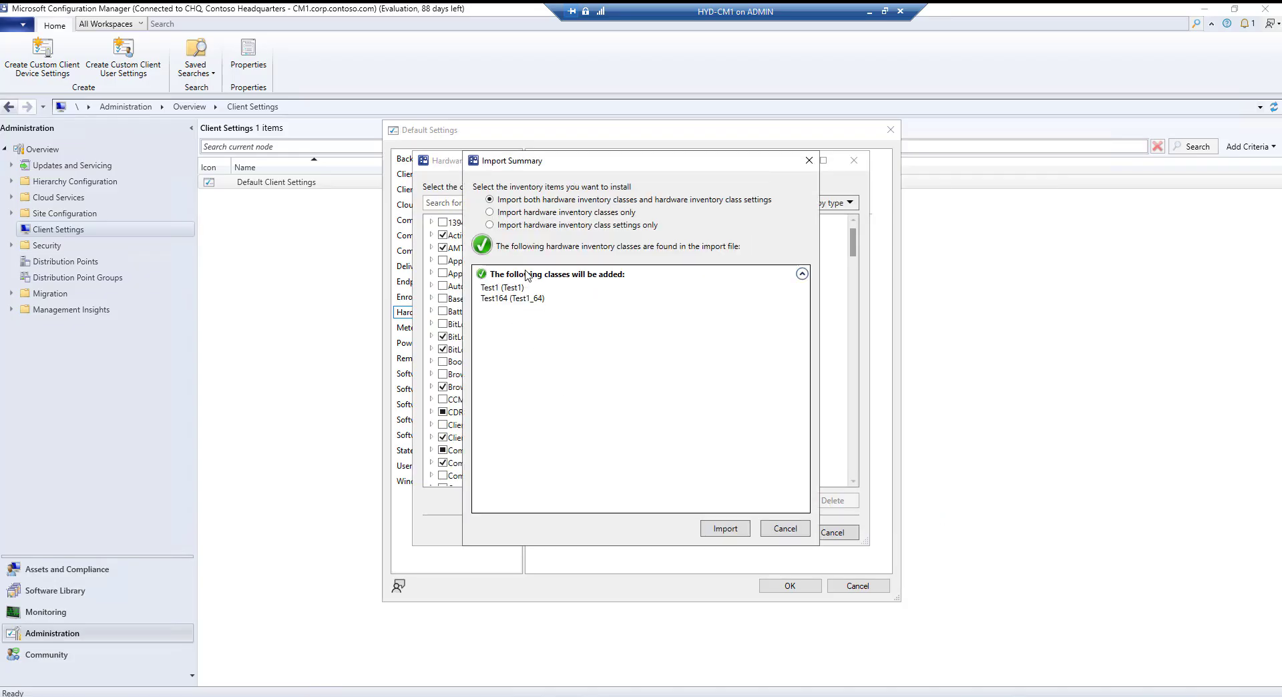
pyautogui.click(613, 273)
pyautogui.click(501, 275)
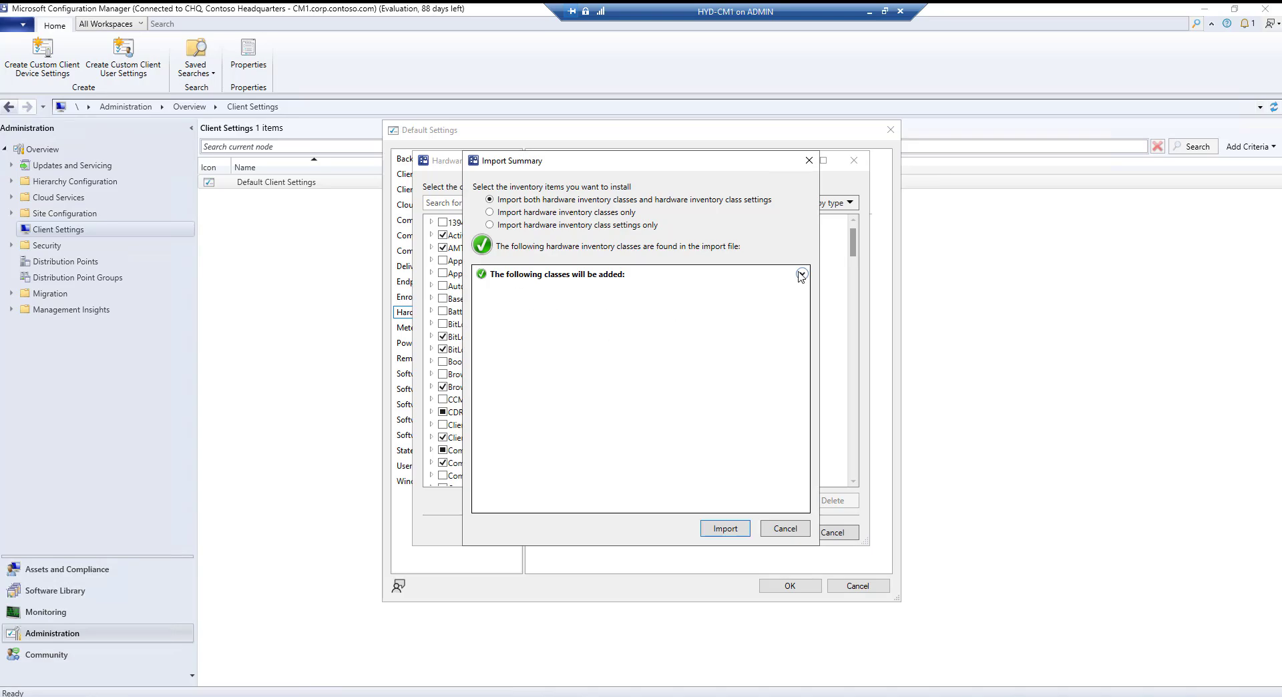
pyautogui.click(733, 529)
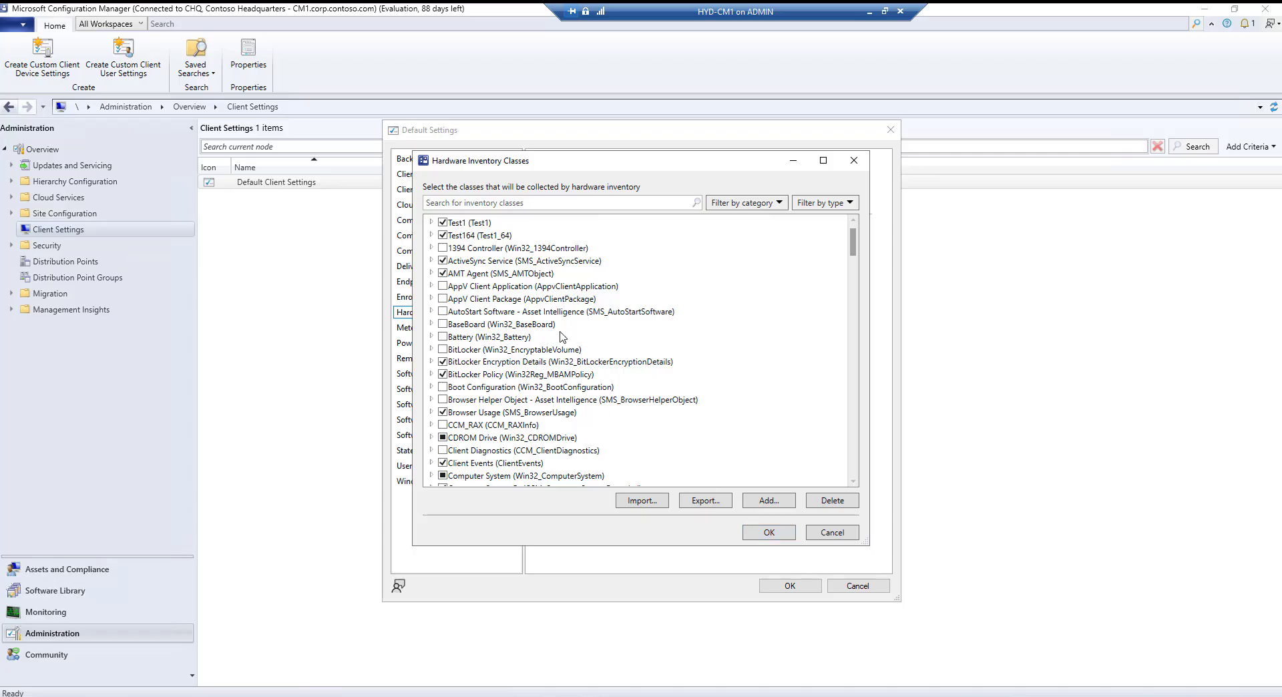
pyautogui.click(769, 534)
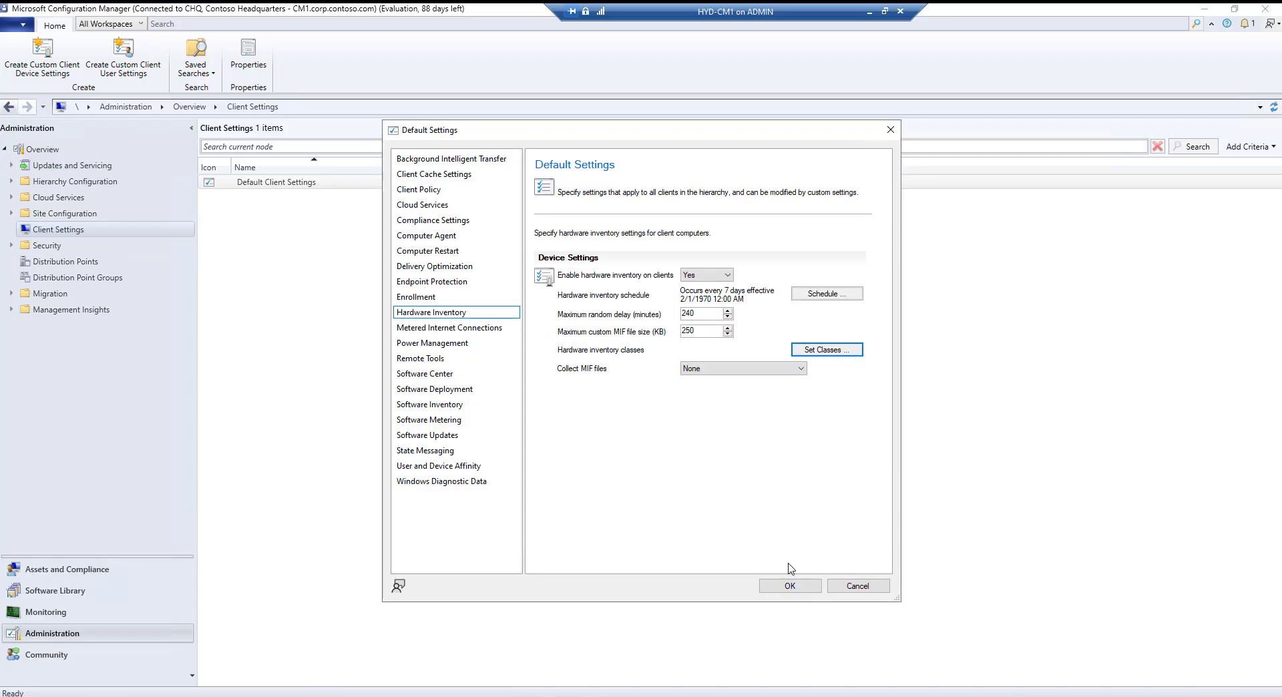
pyautogui.click(789, 586)
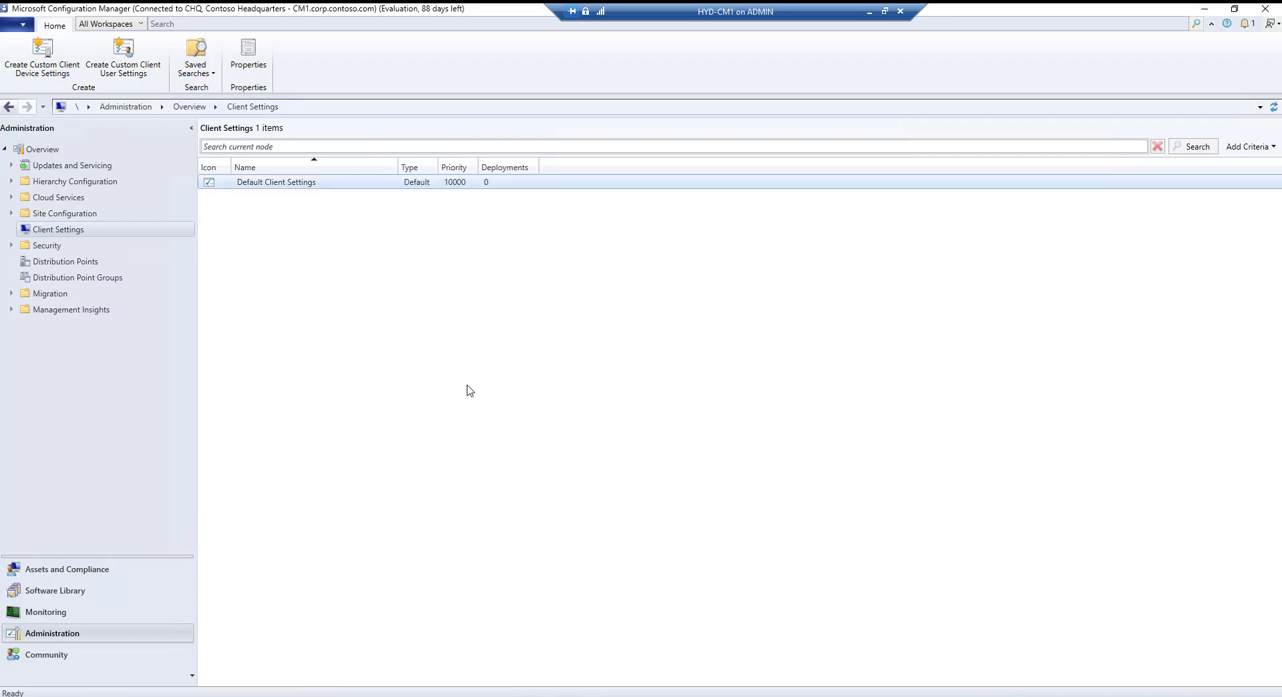
# Step: Reopen the hardware inventory classes of Default Client Settings and search them for "test"
pyautogui.click(291, 187)
pyautogui.click(439, 313)
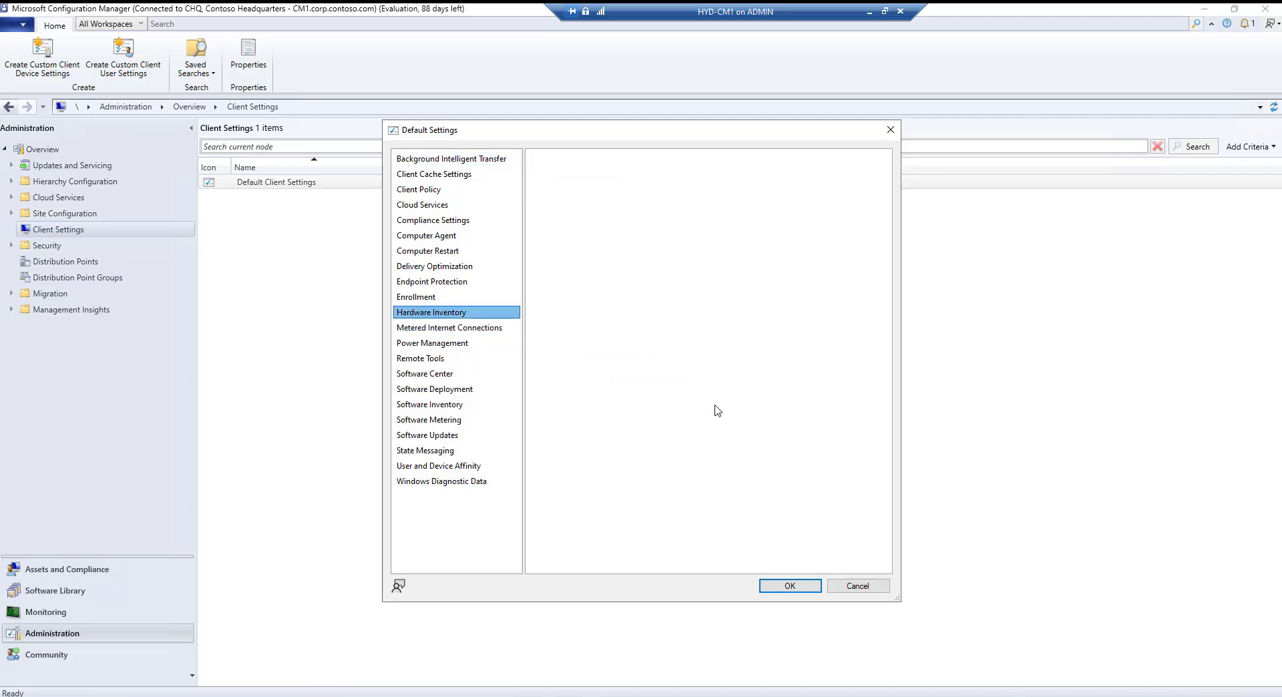
pyautogui.click(829, 350)
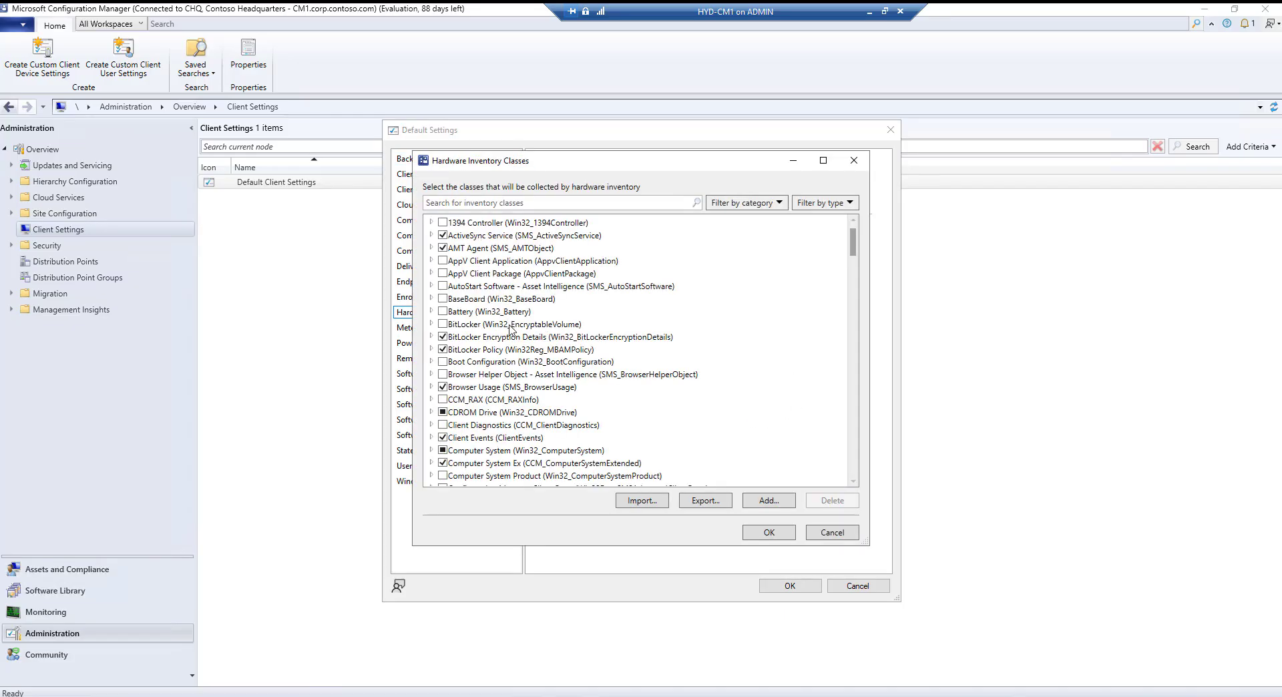
pyautogui.scroll(-18, 511, 328)
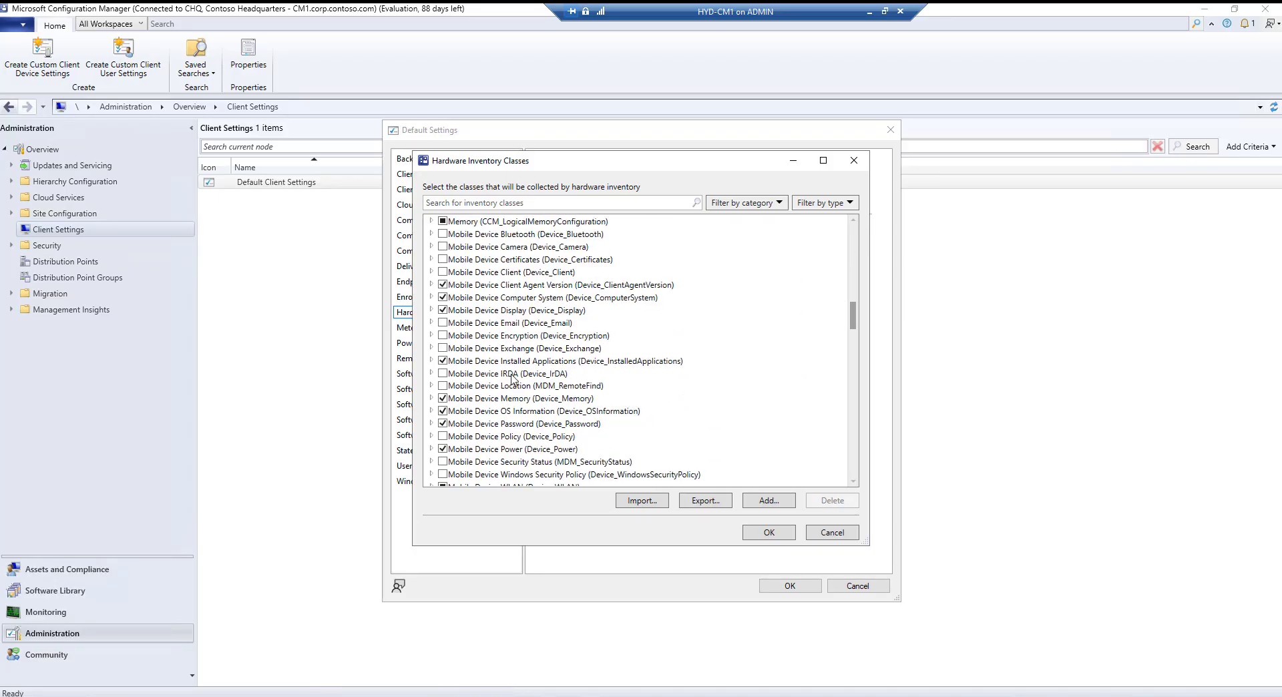
pyautogui.scroll(-12, 511, 378)
pyautogui.click(507, 203)
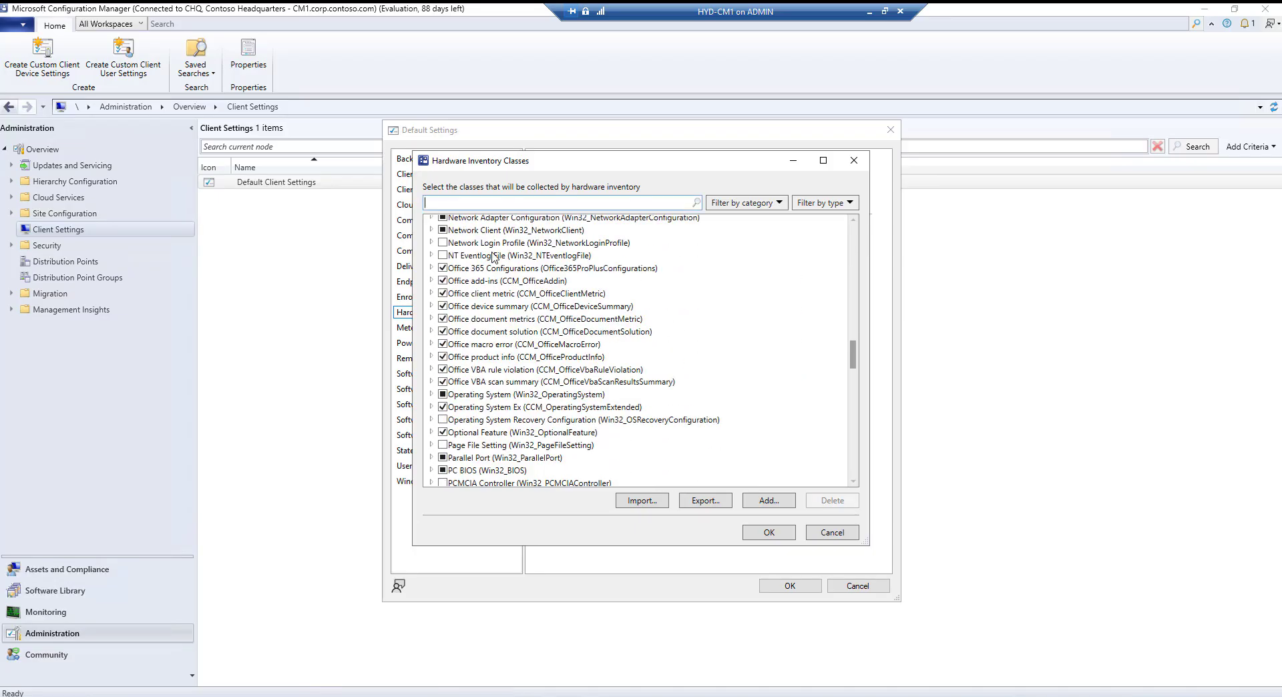
pyautogui.write('test')
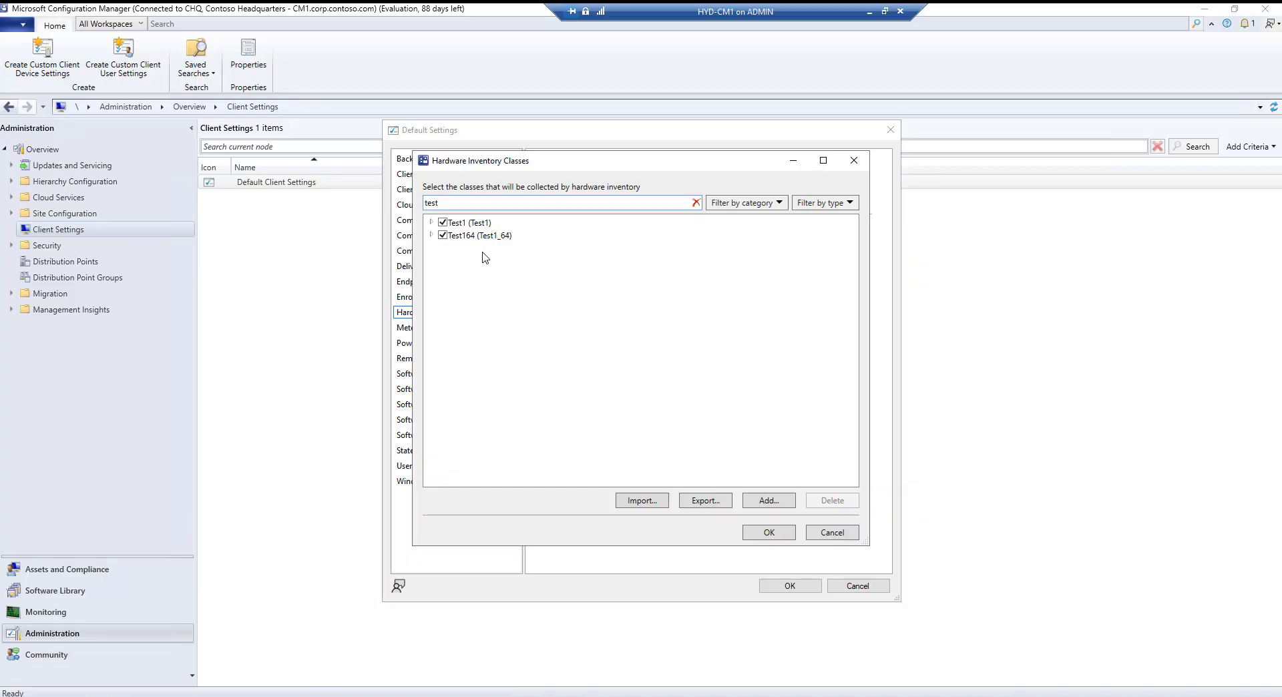
# Step: Examine the properties under the Test1 and Test164 classes and leave the client settings without changes
pyautogui.click(432, 223)
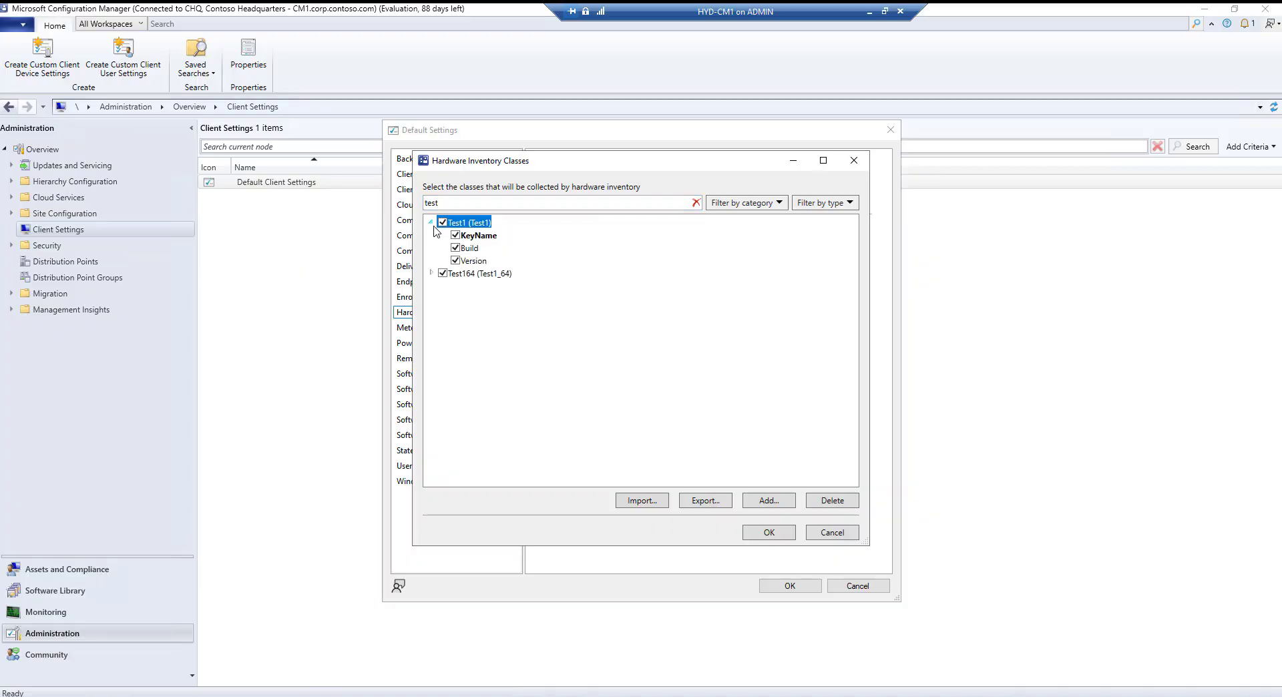
pyautogui.click(430, 274)
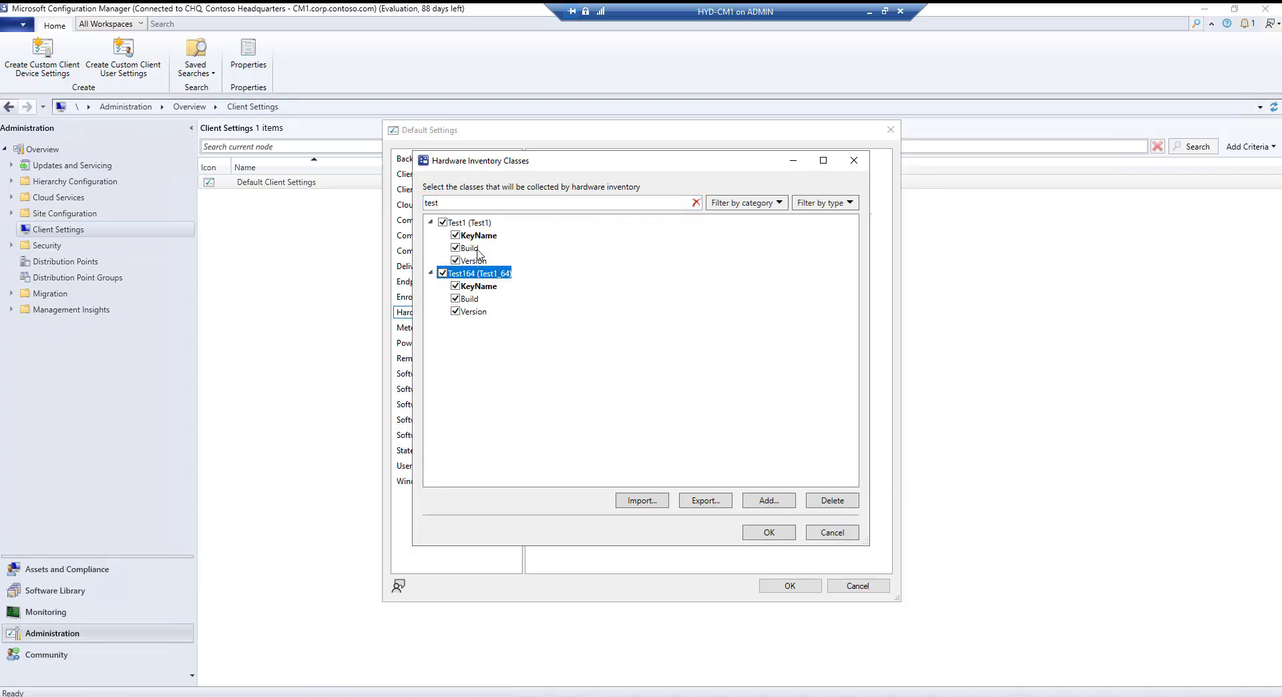
pyautogui.click(828, 535)
pyautogui.click(858, 586)
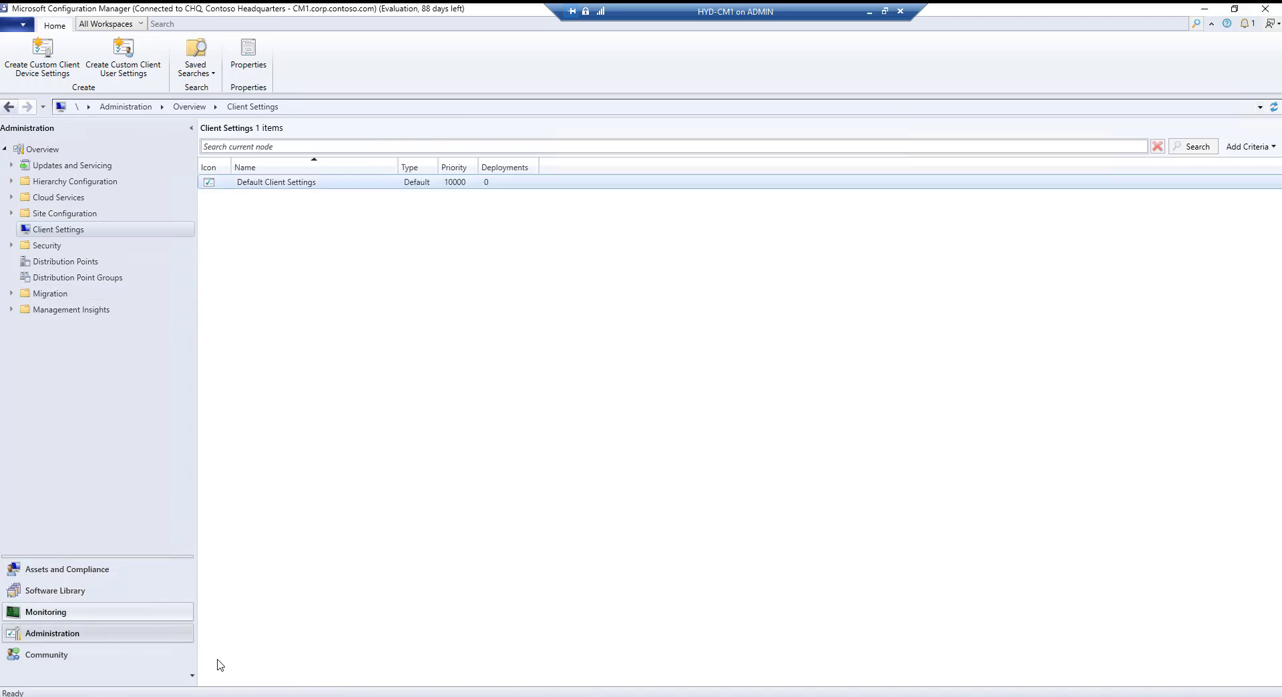
# Step: Open the Configuration Manager client properties from Control Panel and run the Machine Policy Retrieval & Evaluation Cycle
pyautogui.press('super')
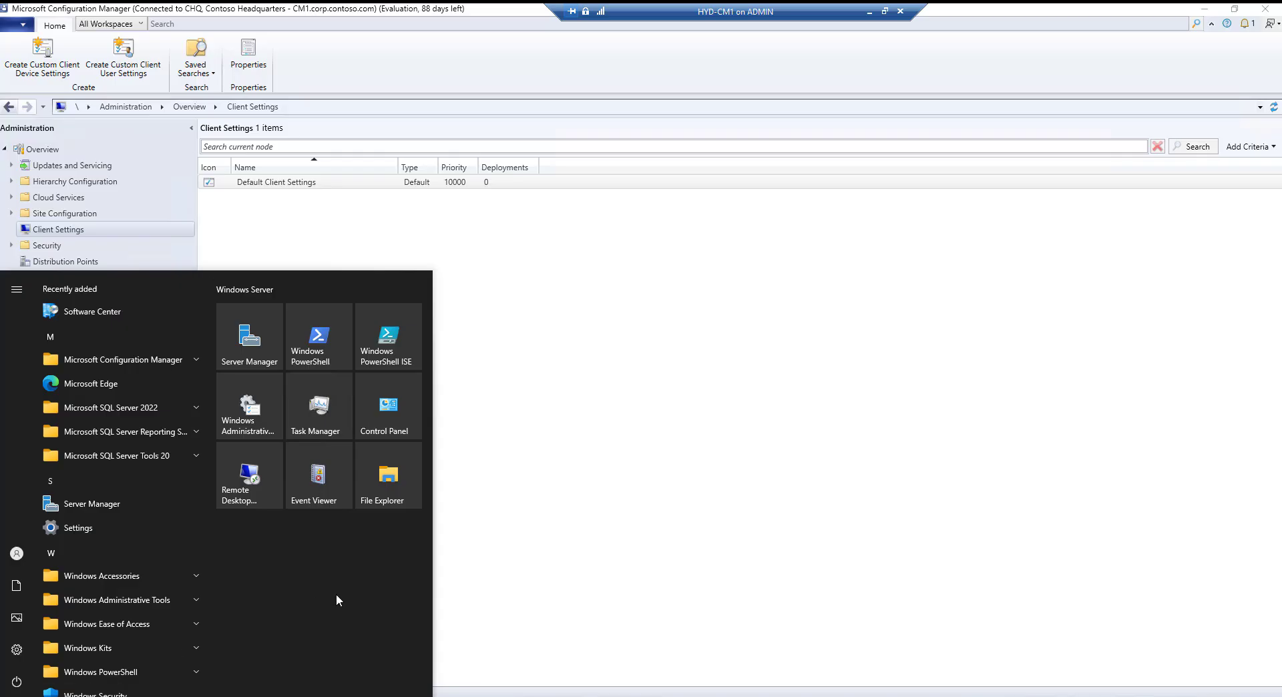
pyautogui.press('Return')
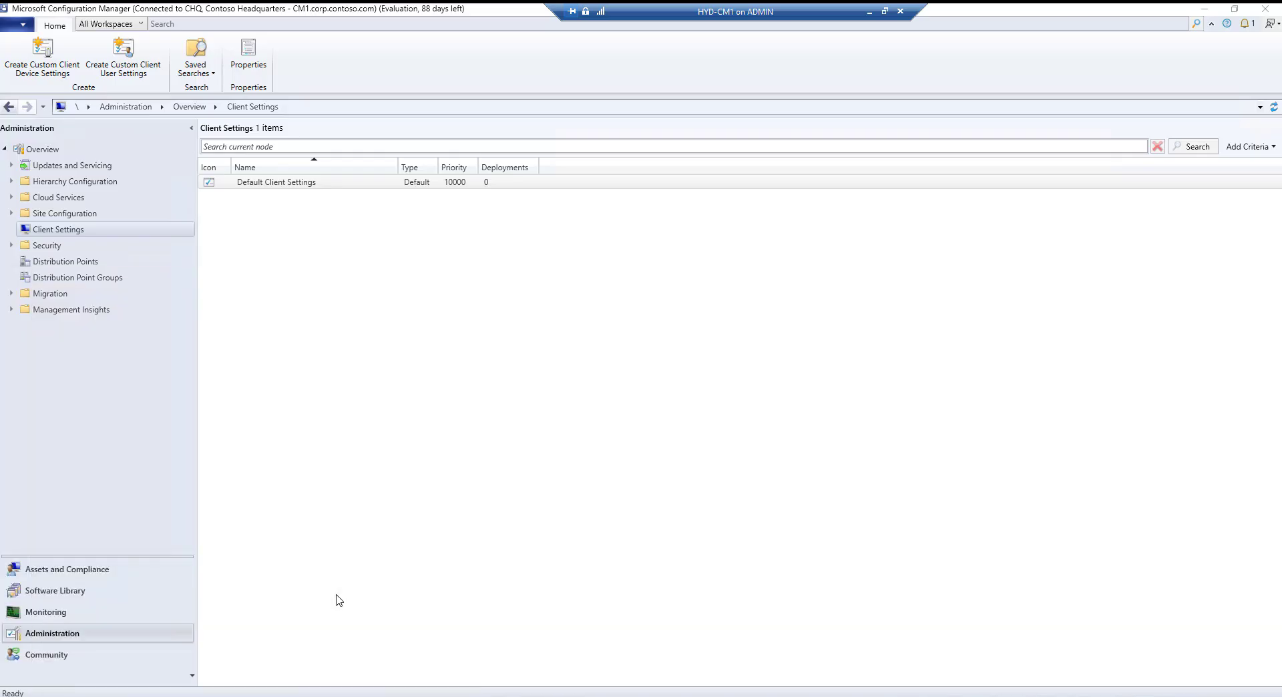
pyautogui.click(837, 277)
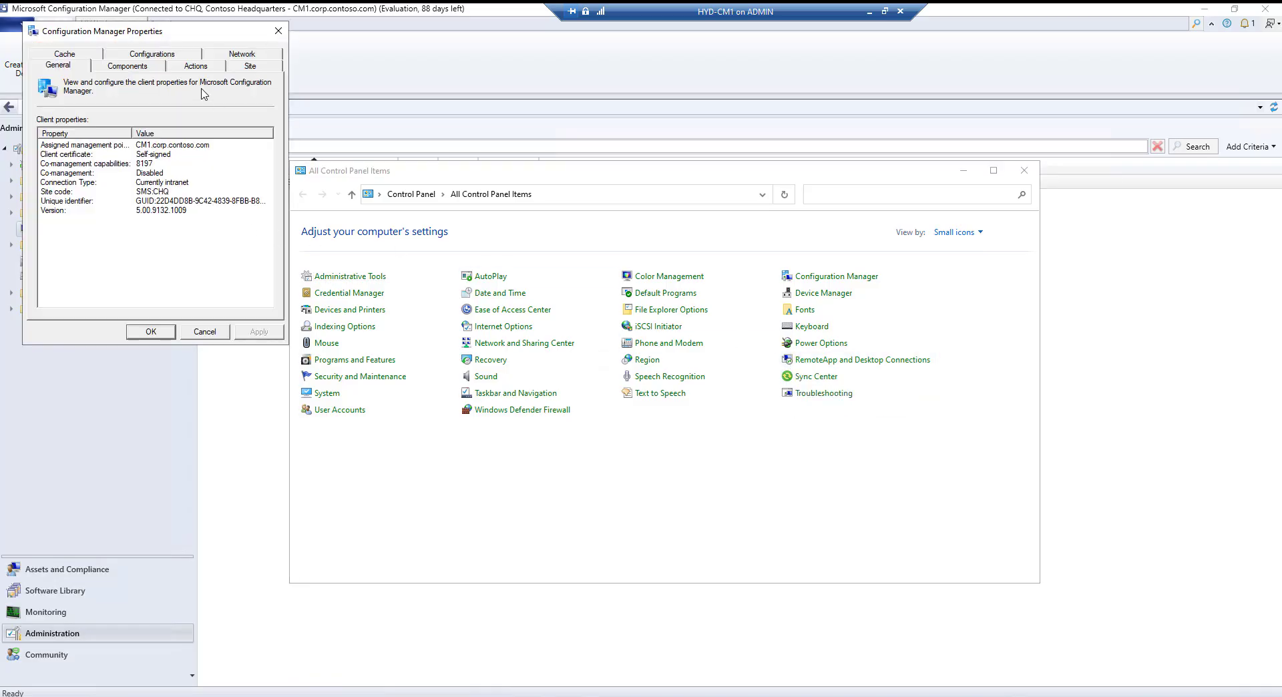
pyautogui.click(196, 65)
pyautogui.click(130, 177)
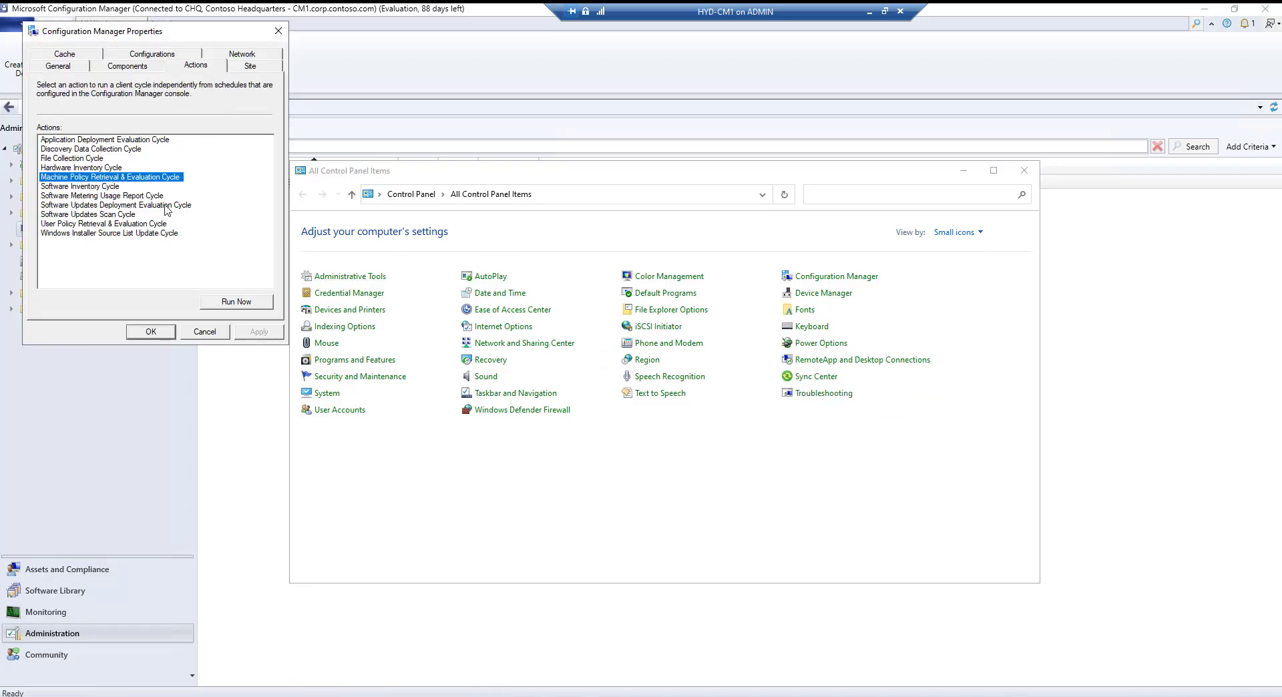
pyautogui.click(259, 308)
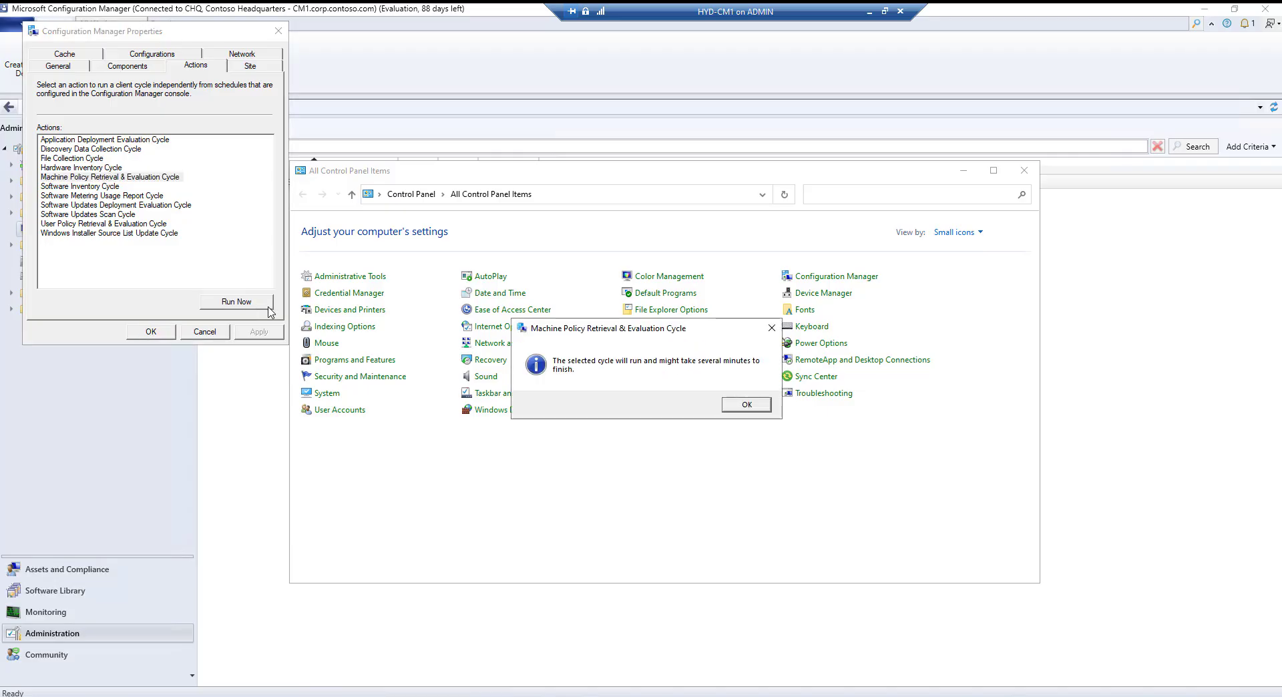
pyautogui.click(735, 404)
# Step: Run the Machine Policy Retrieval & Evaluation Cycle once more and close the client properties and Control Panel
pyautogui.click(158, 177)
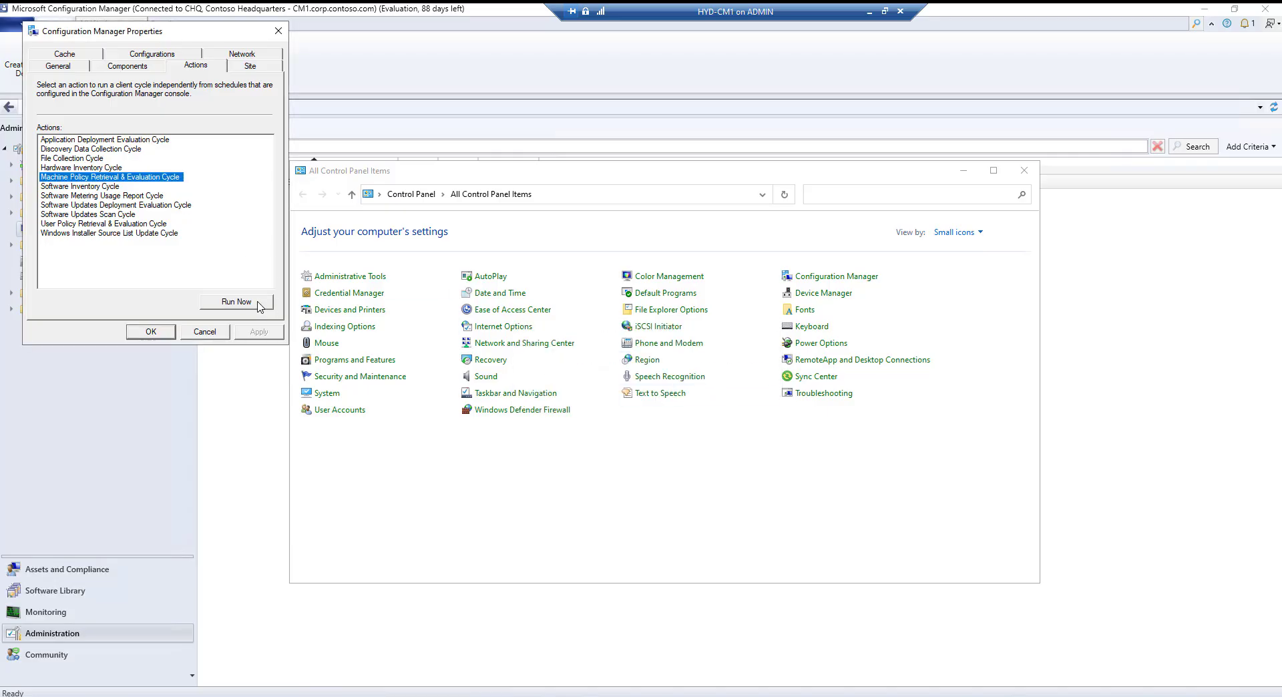
pyautogui.click(258, 302)
pyautogui.click(746, 406)
pyautogui.click(156, 332)
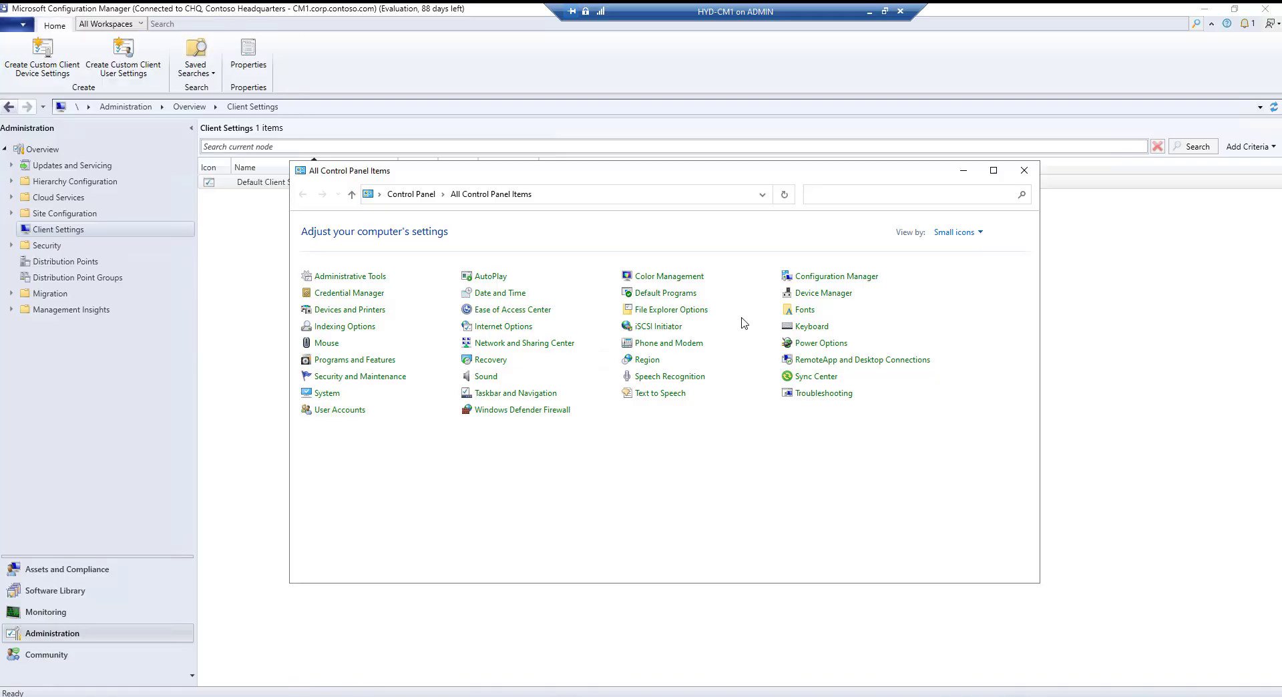
pyautogui.click(1025, 170)
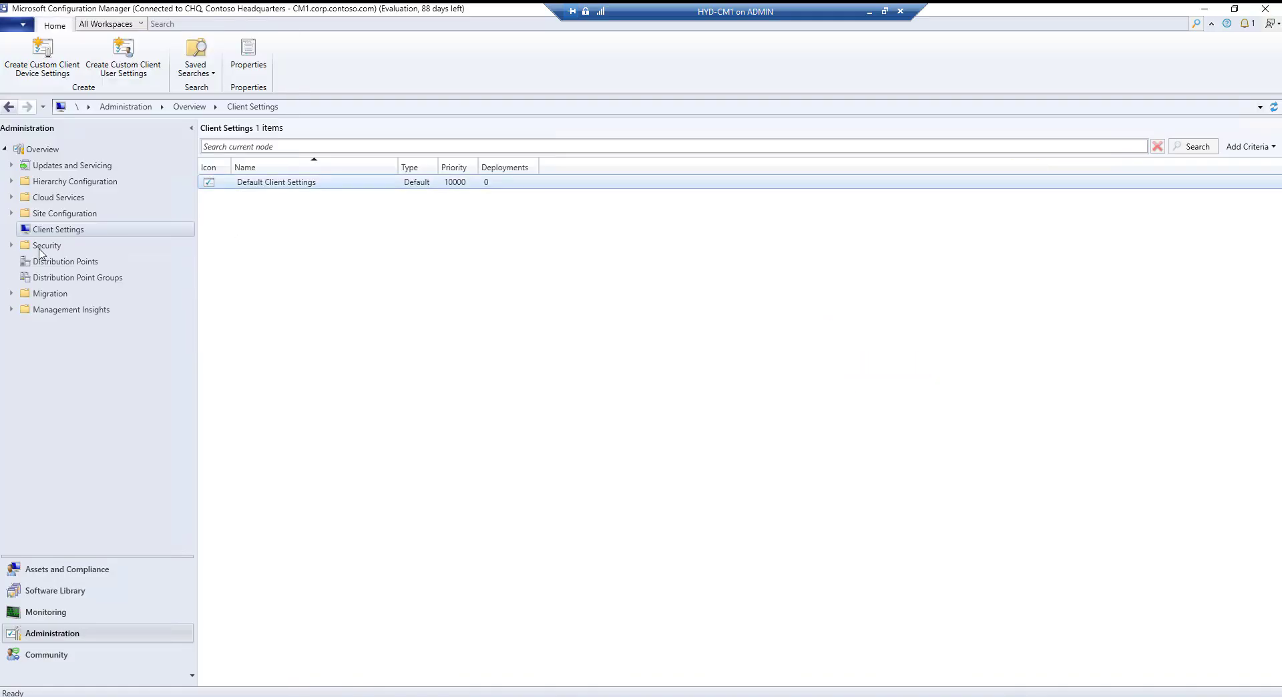
# Step: Open Resource Explorer for the device CM1 from the Devices list in Assets and Compliance
pyautogui.click(77, 569)
pyautogui.click(48, 182)
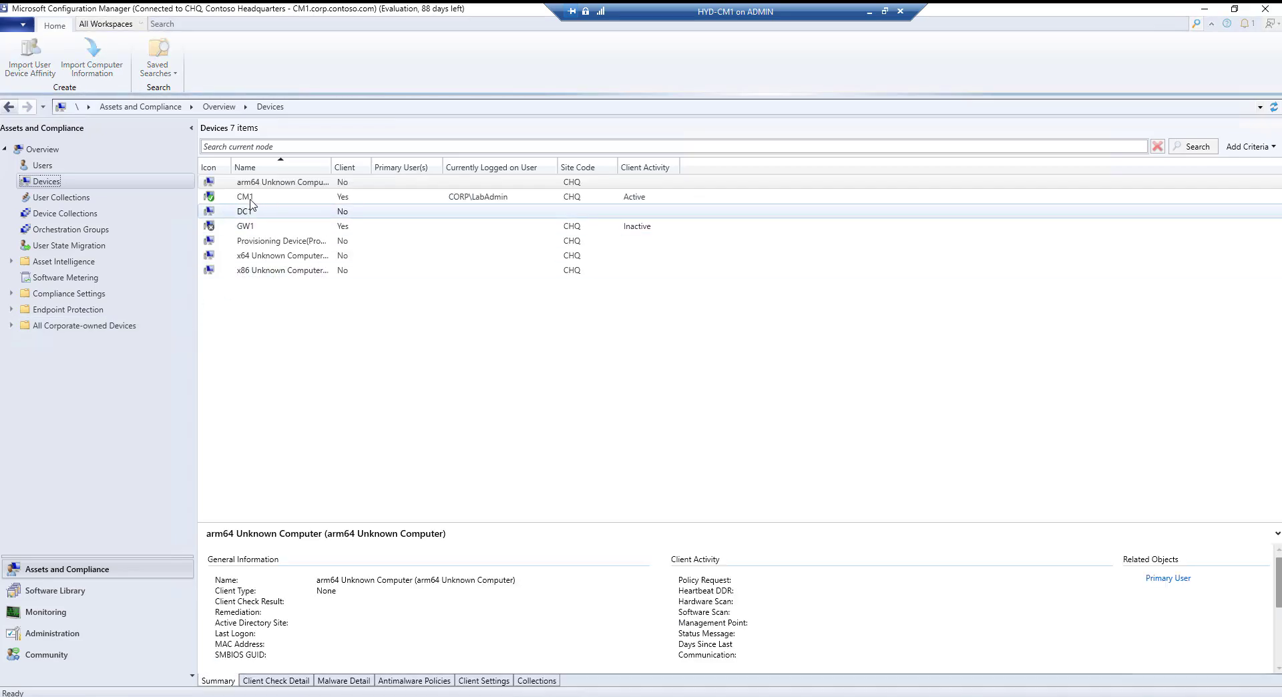
pyautogui.click(248, 198)
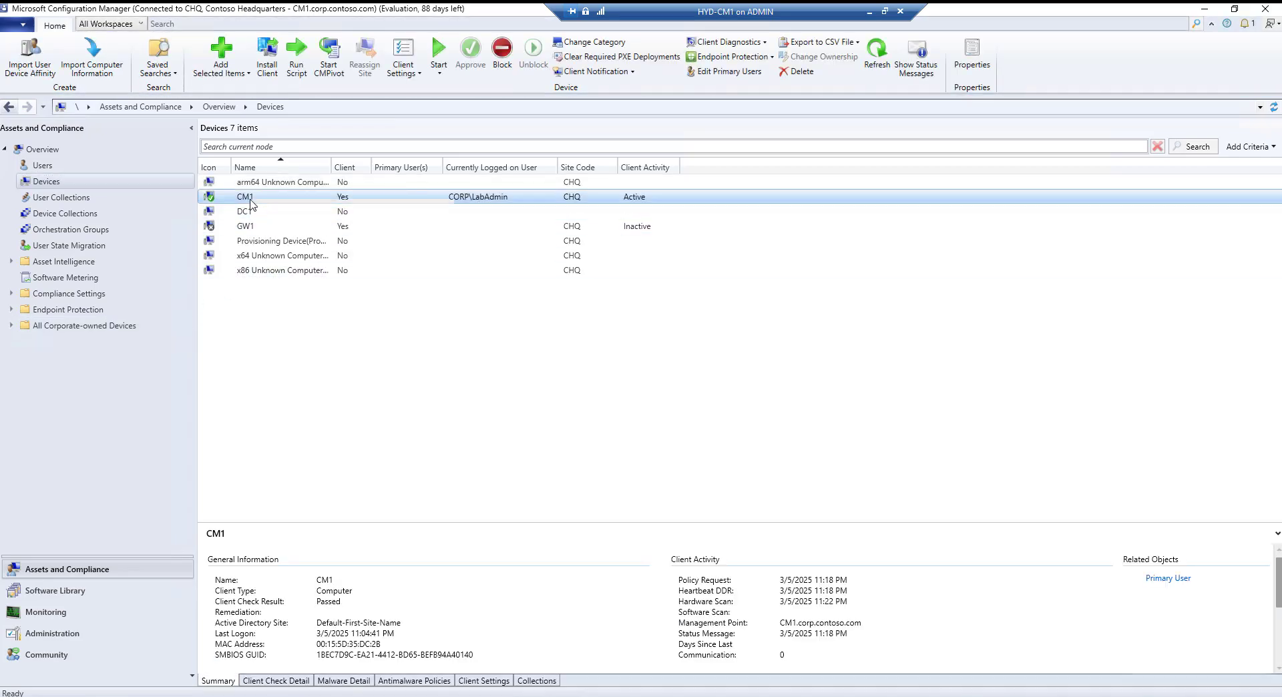
pyautogui.rightClick(250, 202)
pyautogui.moveTo(400, 306)
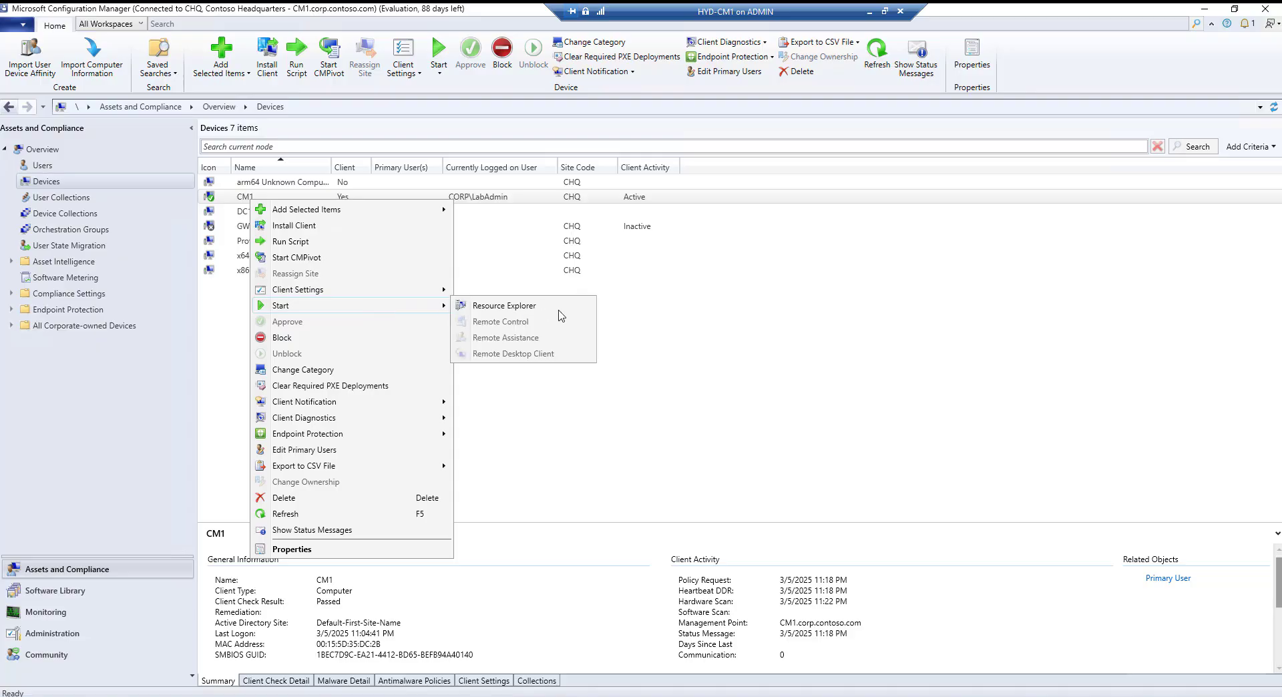
pyautogui.click(554, 311)
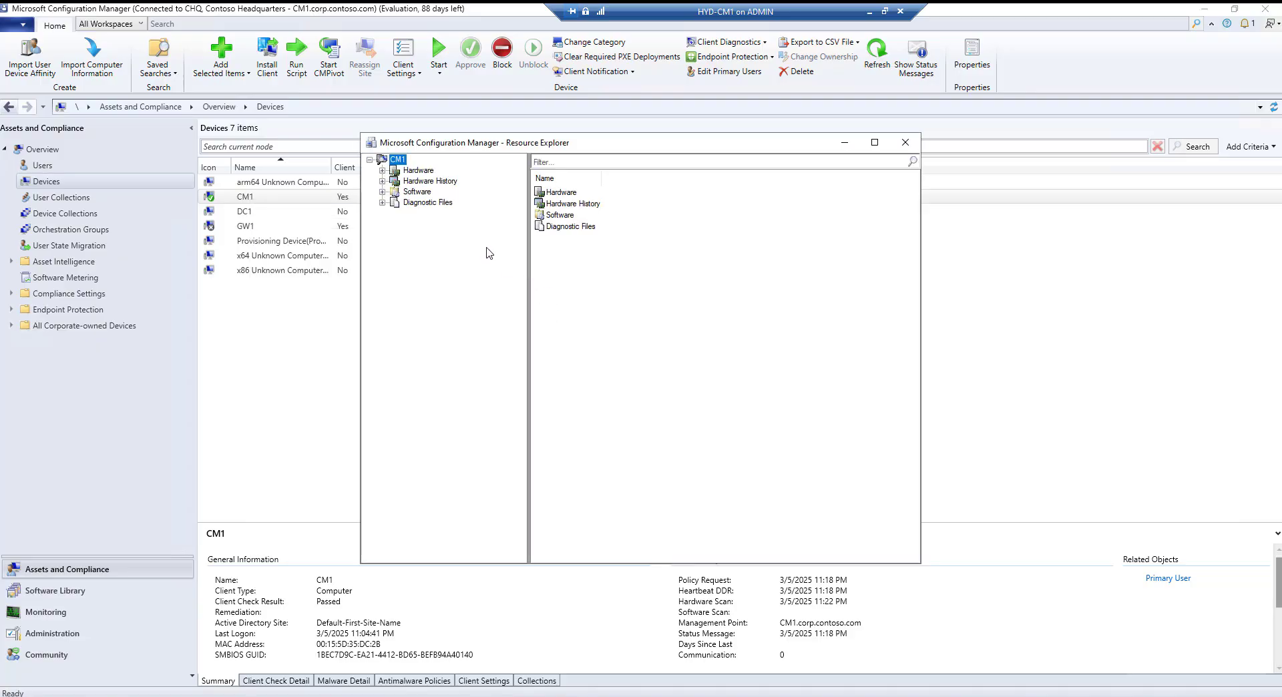
# Step: Look through CM1's Hardware classes for the custom Test1 class, reload the Hardware node once, and close Resource Explorer
pyautogui.doubleClick(419, 172)
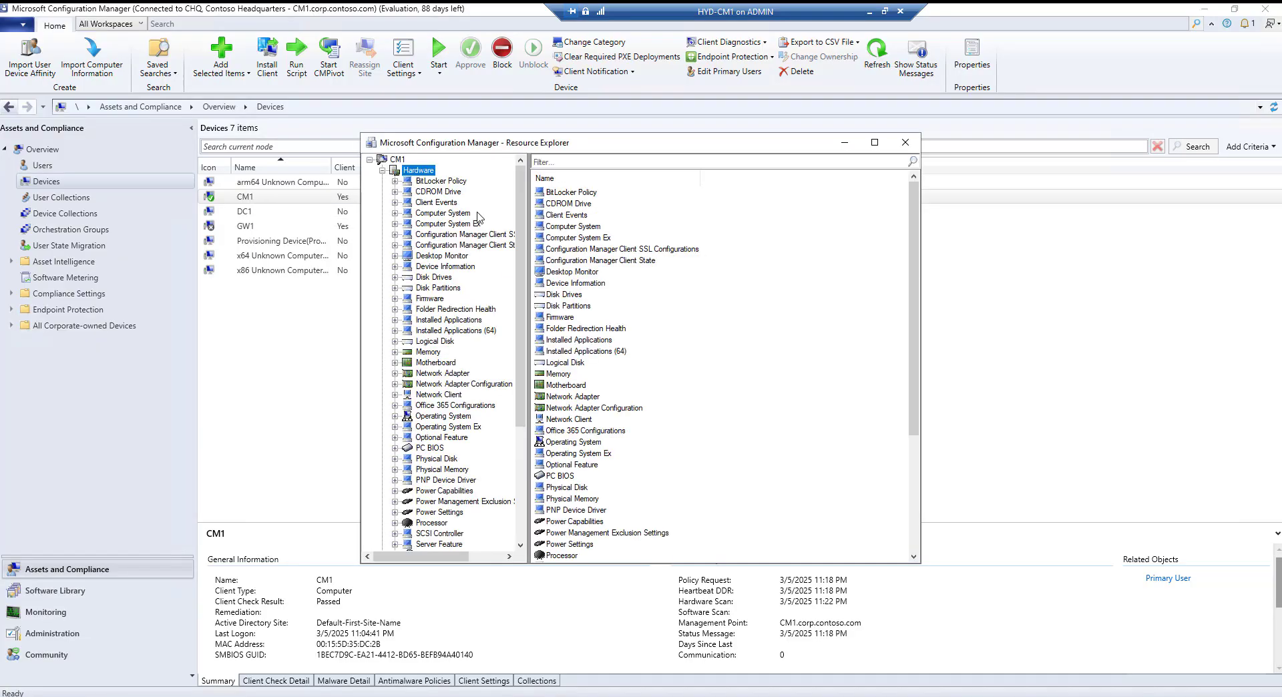
pyautogui.scroll(-5, 466, 298)
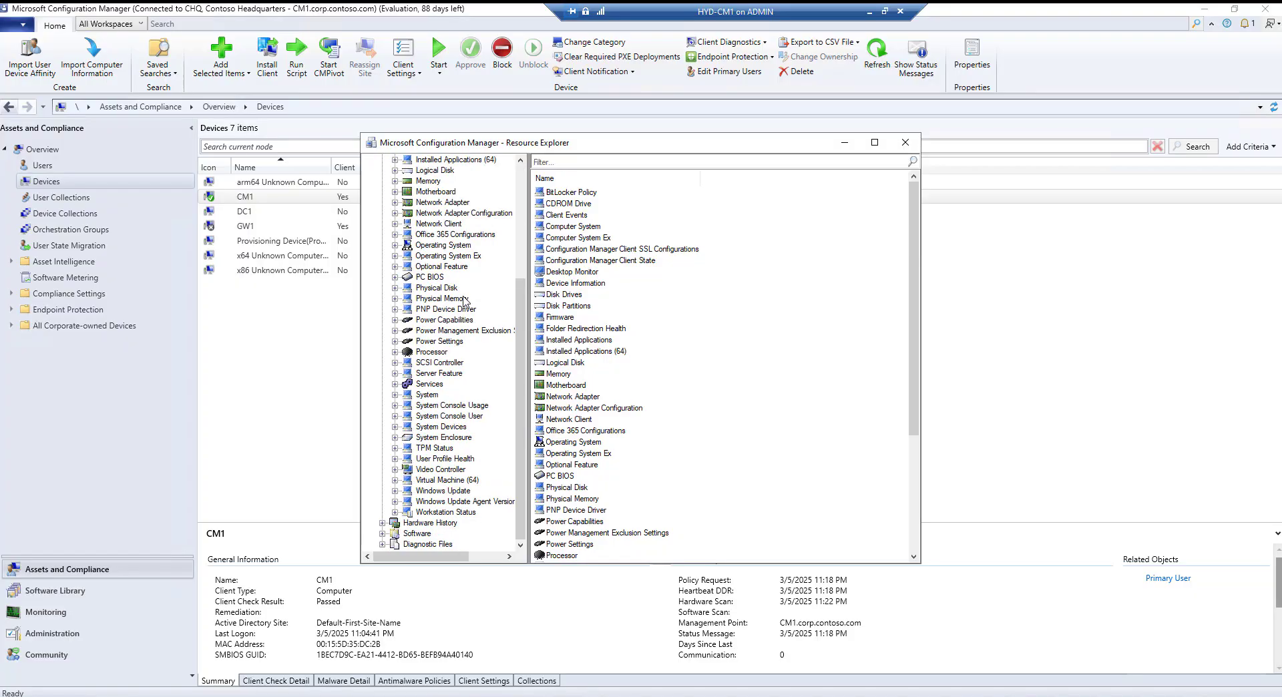
pyautogui.scroll(5, 465, 301)
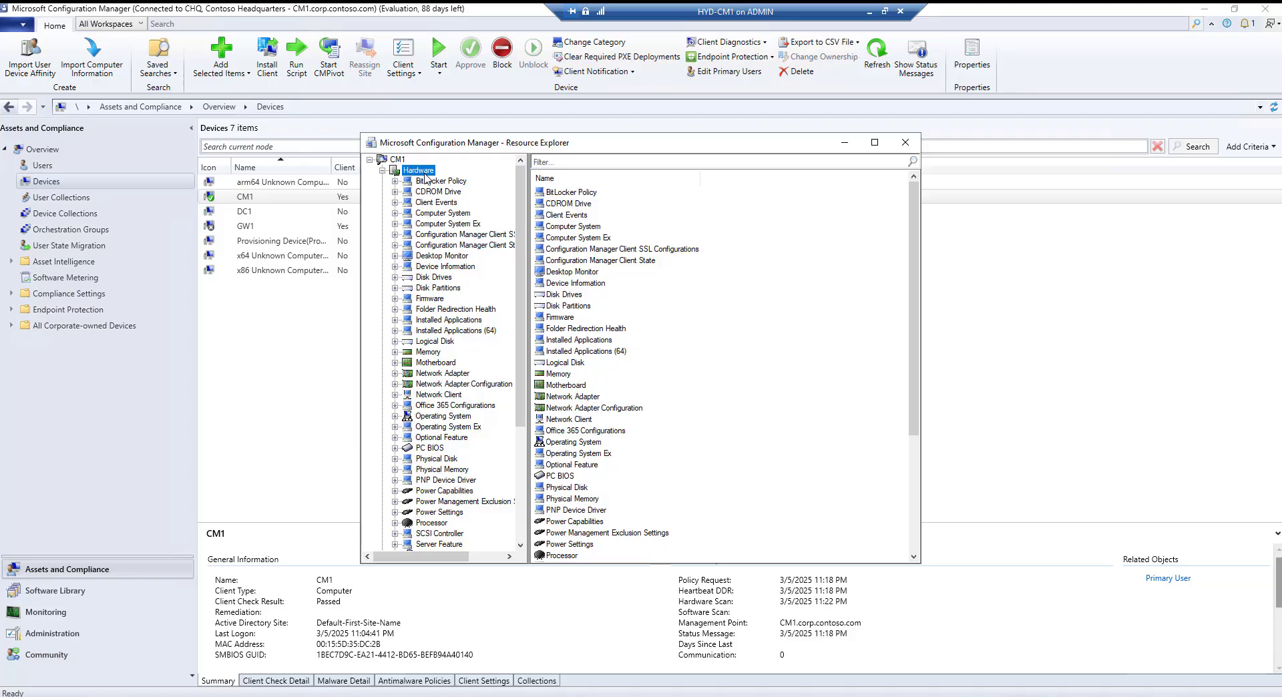
pyautogui.doubleClick(426, 172)
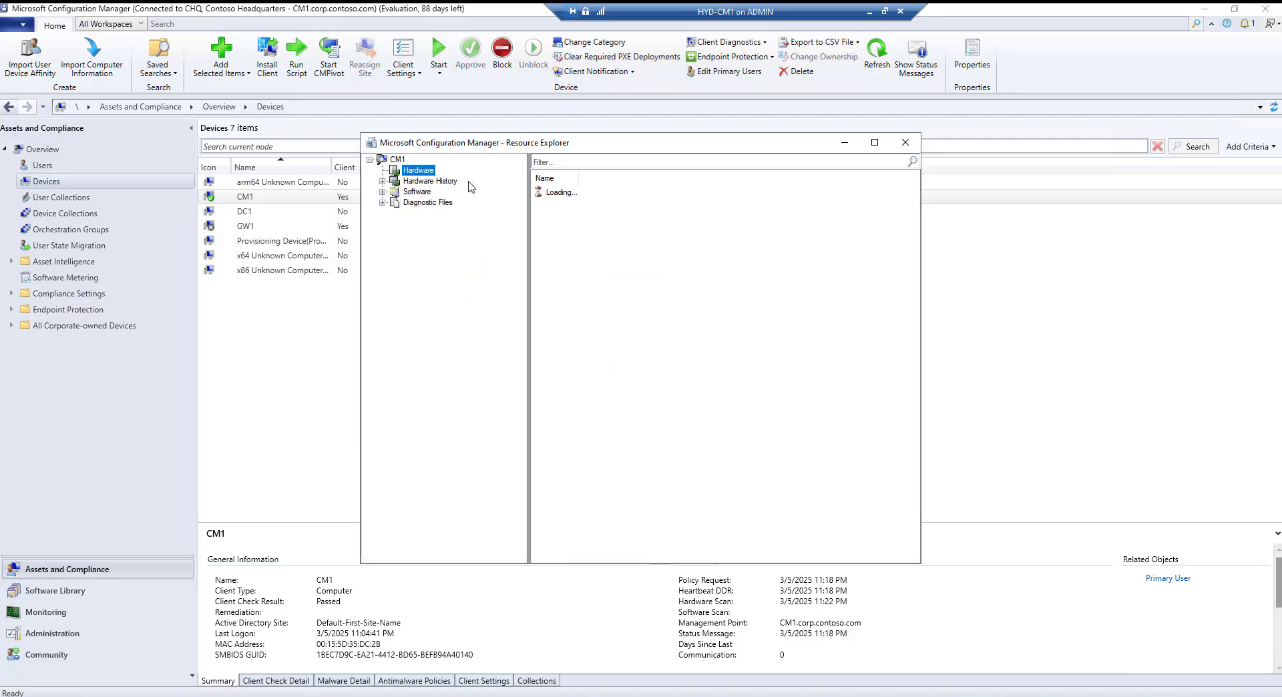
pyautogui.doubleClick(427, 172)
pyautogui.scroll(-5, 455, 366)
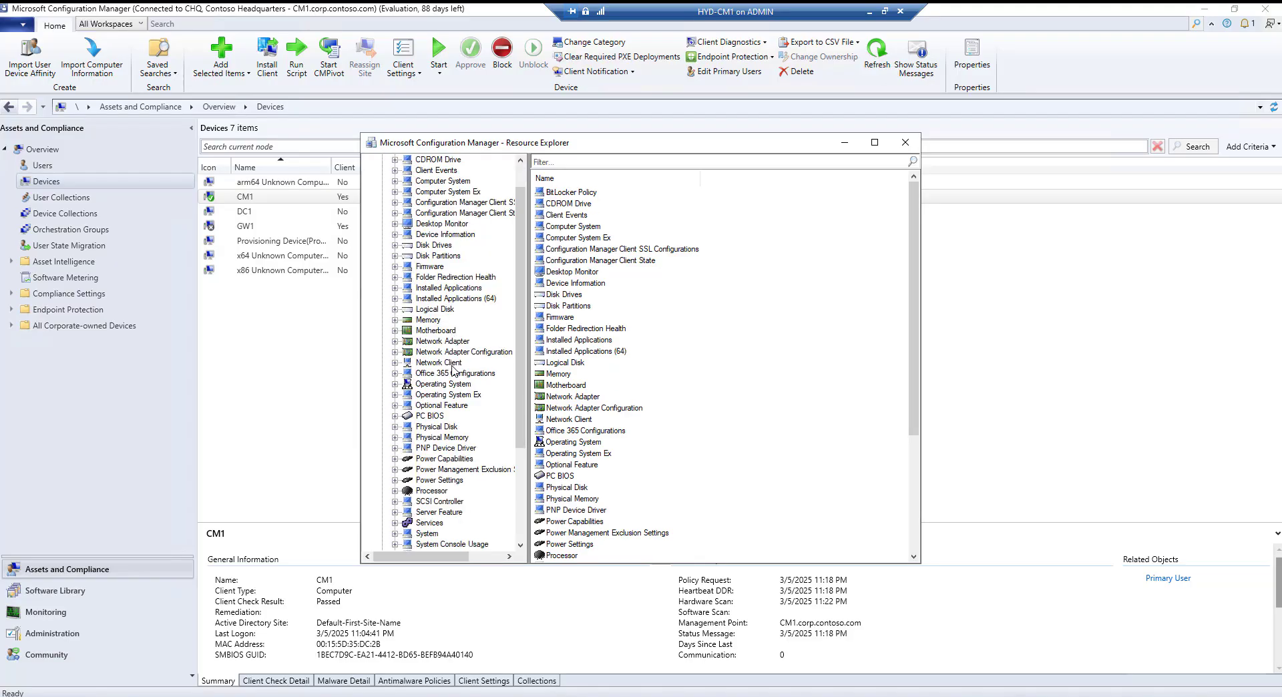
pyautogui.hotkey('alt', 'F4')
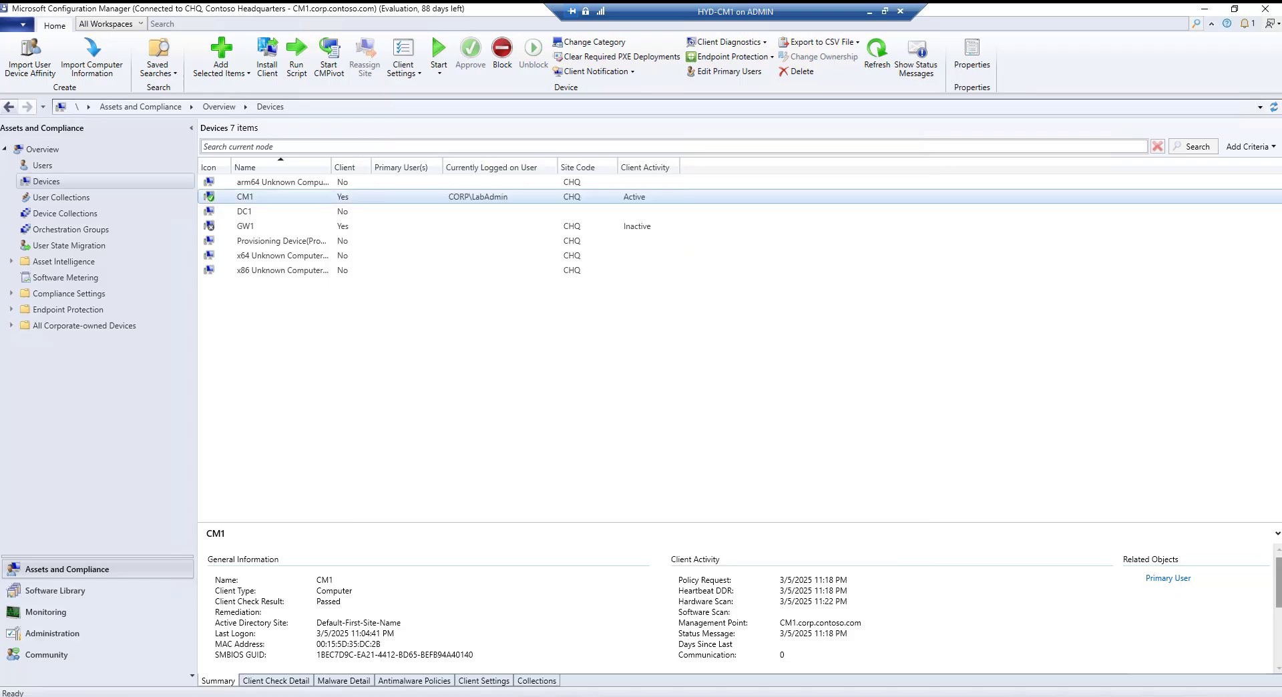
# Step: Switch to the Configuration Manager Trace Log Tool and examine the earlier inventory cycle entries in InventoryAgent.log, including the temp directory line
pyautogui.hotkey('alt', 'Tab')
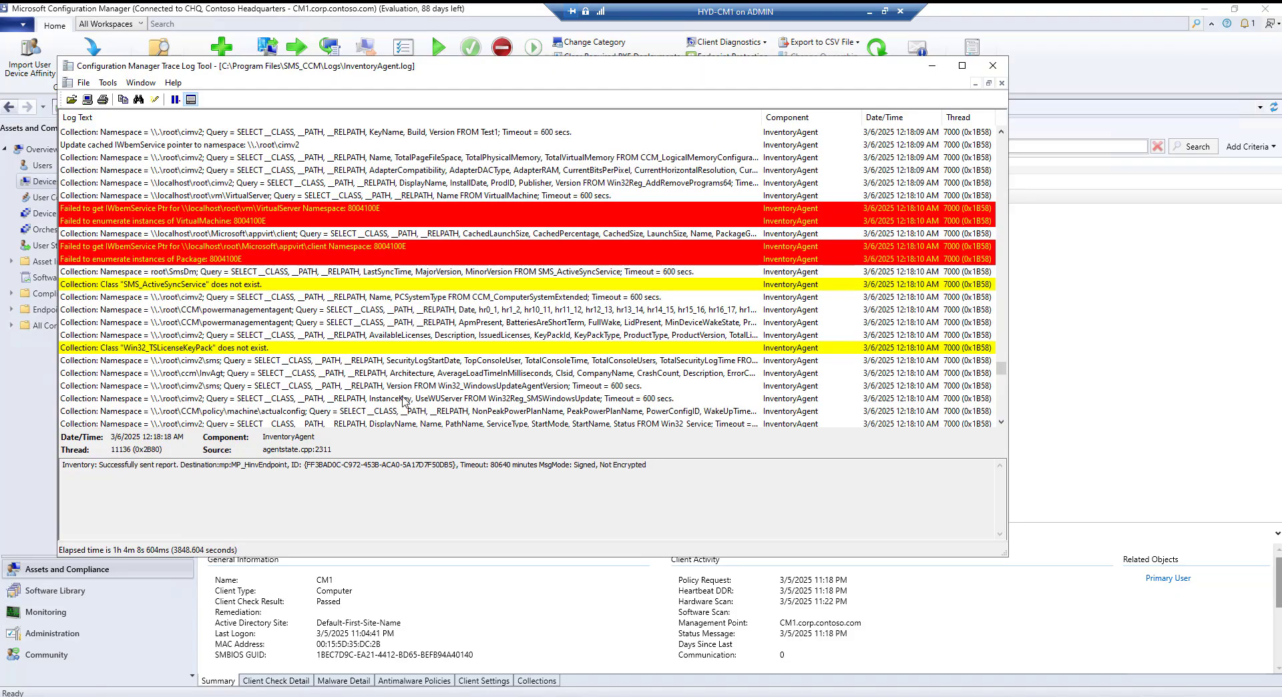
pyautogui.scroll(10, 447, 377)
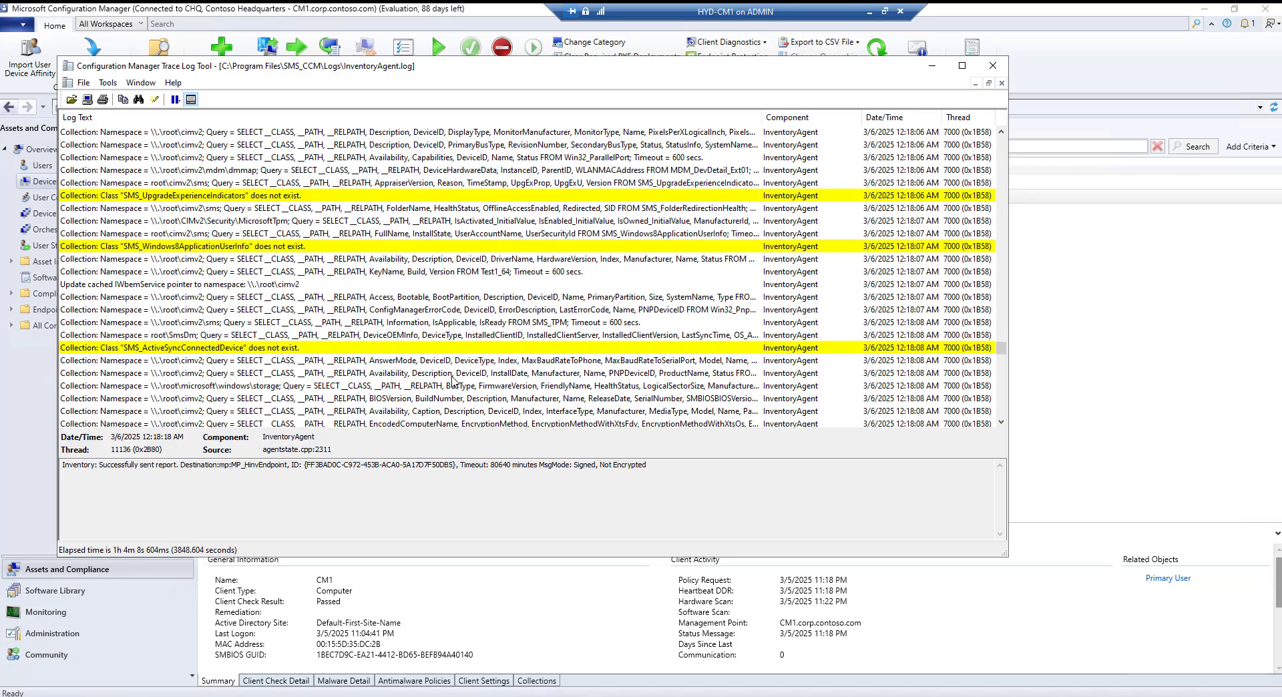
pyautogui.scroll(7, 452, 380)
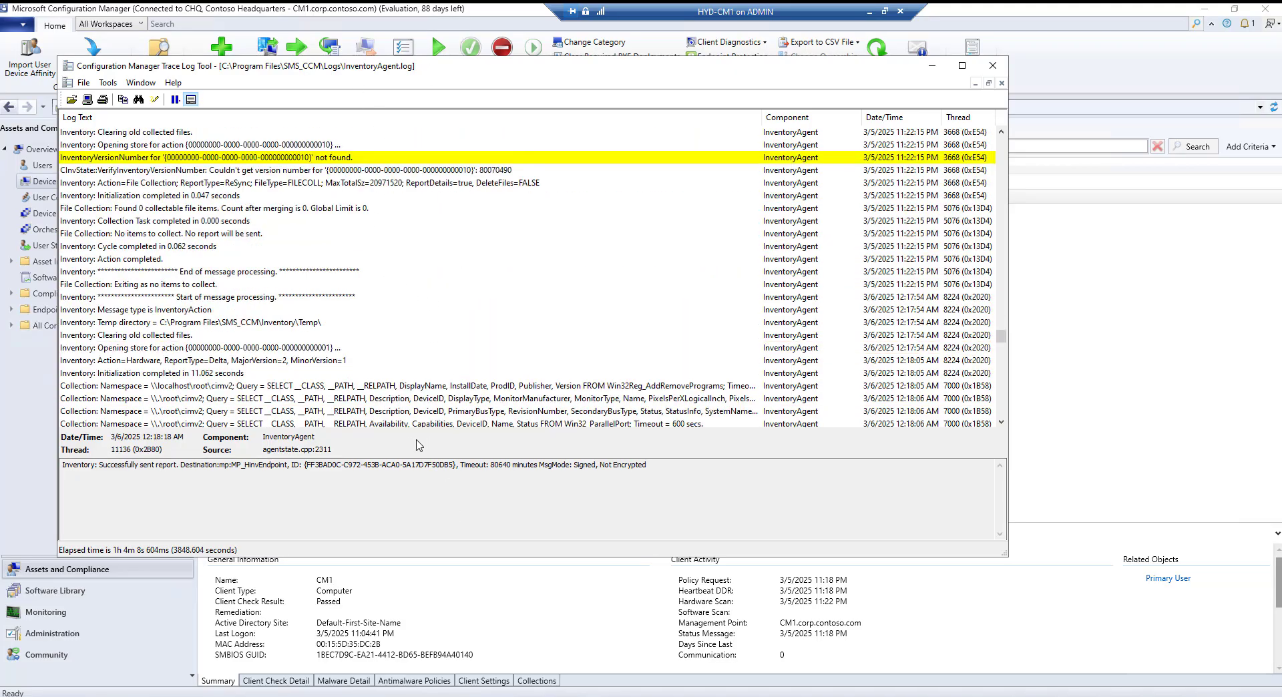
pyautogui.scroll(2, 344, 393)
pyautogui.scroll(2, 344, 393)
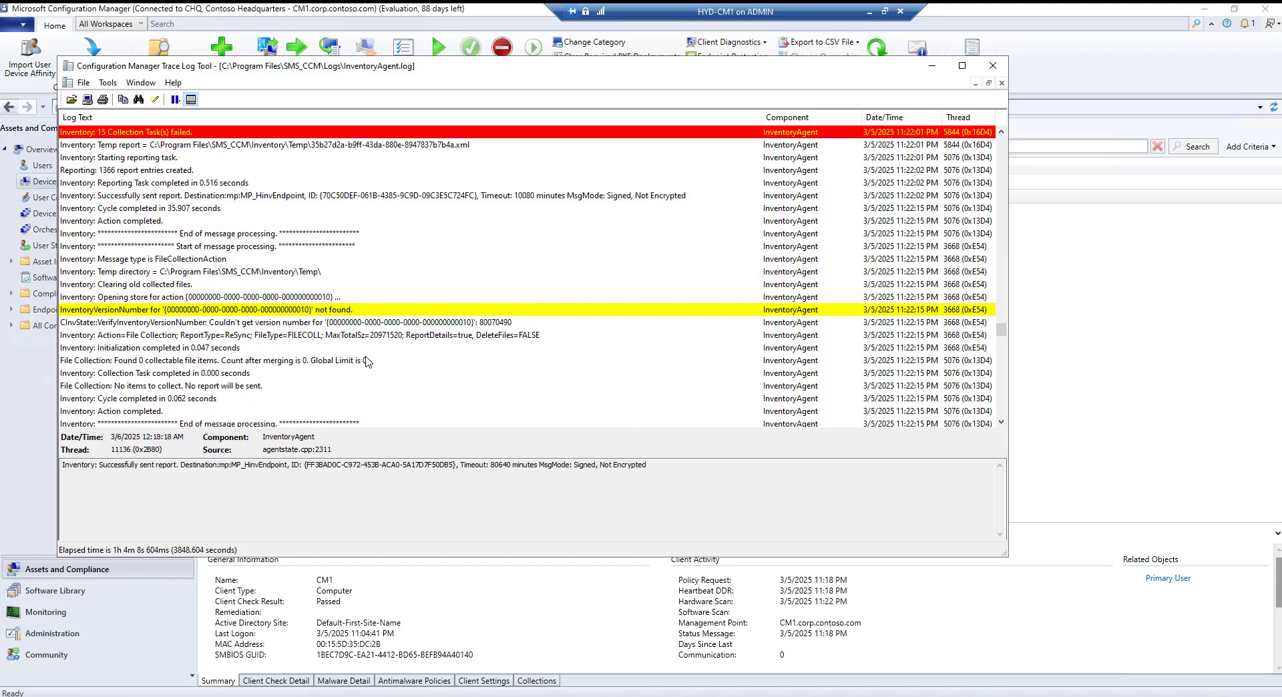
pyautogui.click(315, 273)
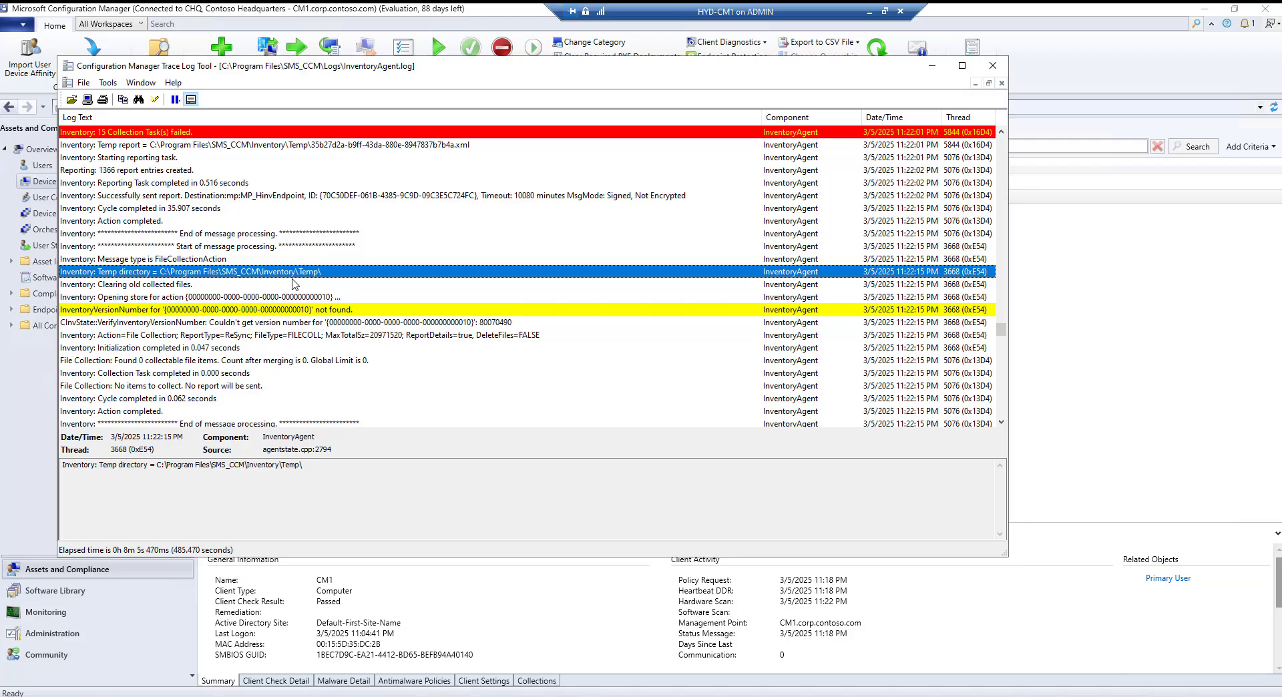
pyautogui.scroll(3, 337, 314)
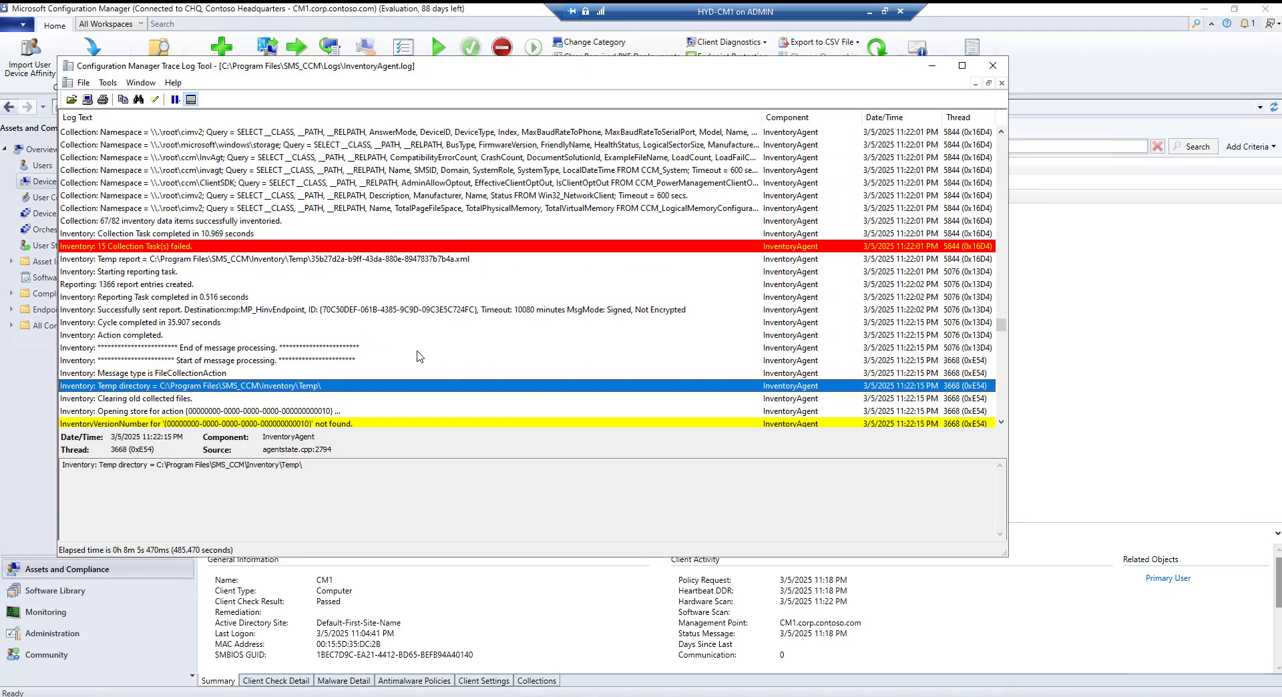
# Step: Read InventoryAgent.log from the latest hardware inventory cycle to the end of the log, including the final "Opening store for action" entry
pyautogui.scroll(-4, 420, 358)
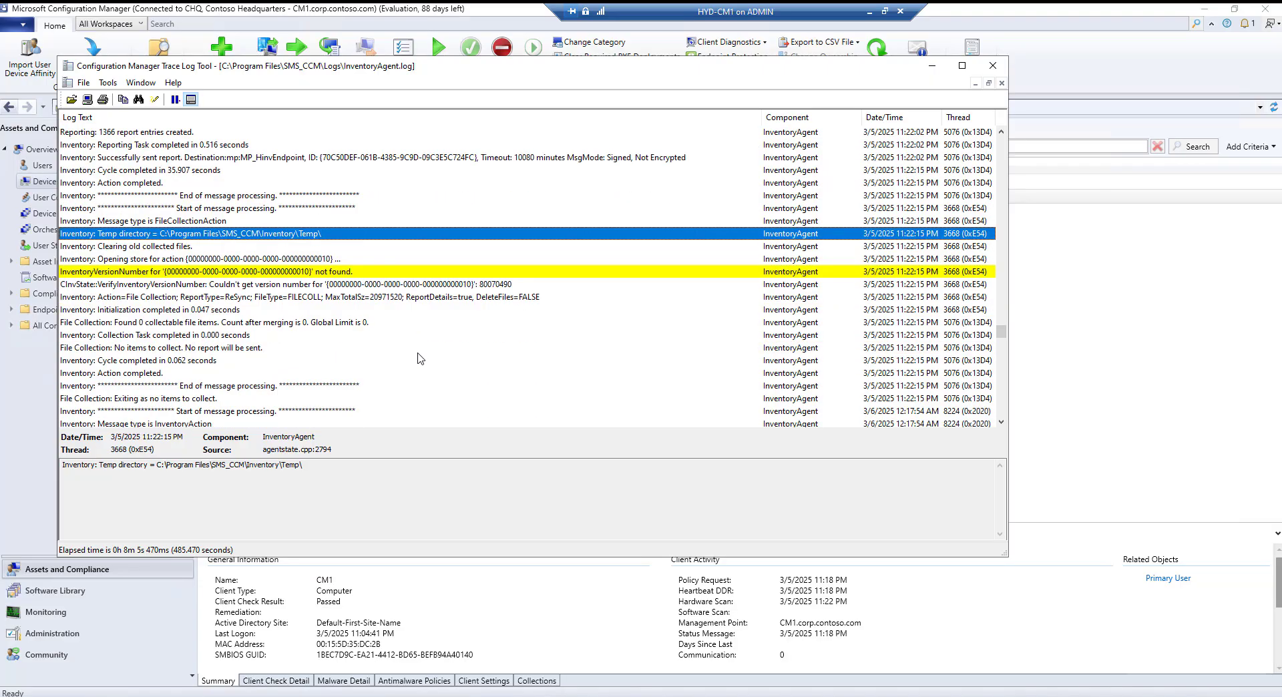
pyautogui.scroll(-9, 420, 359)
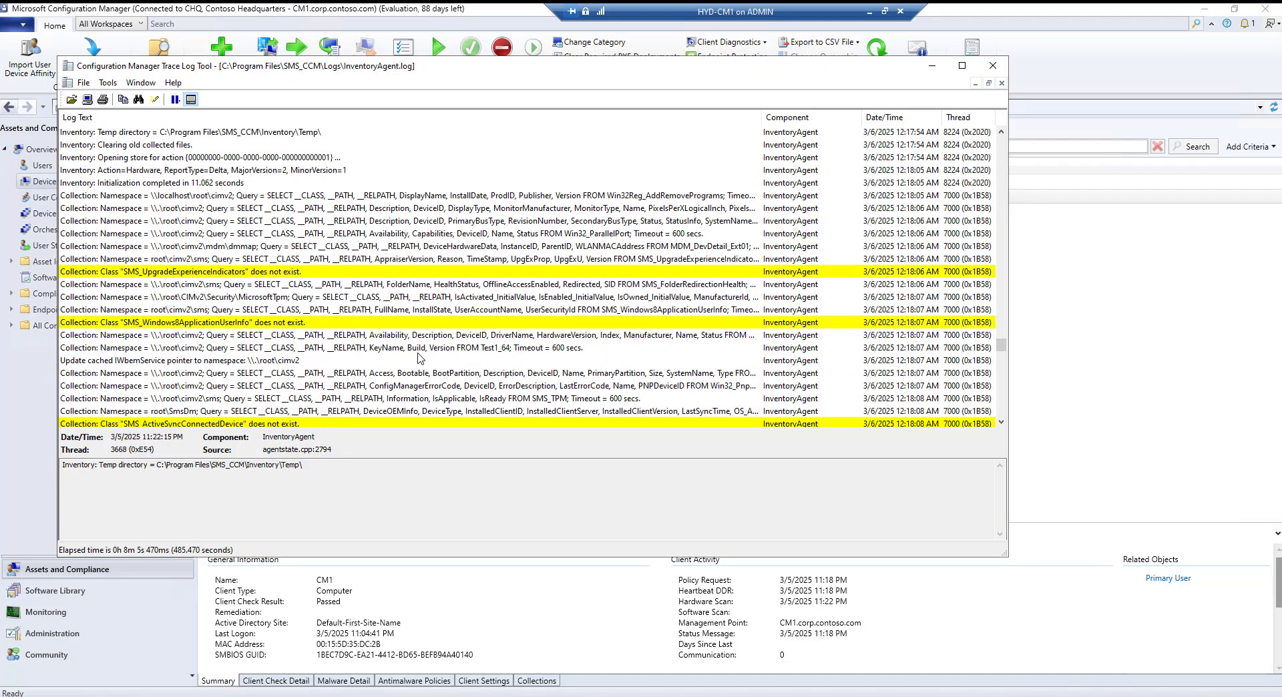
pyautogui.scroll(-4, 418, 359)
pyautogui.scroll(-4, 420, 358)
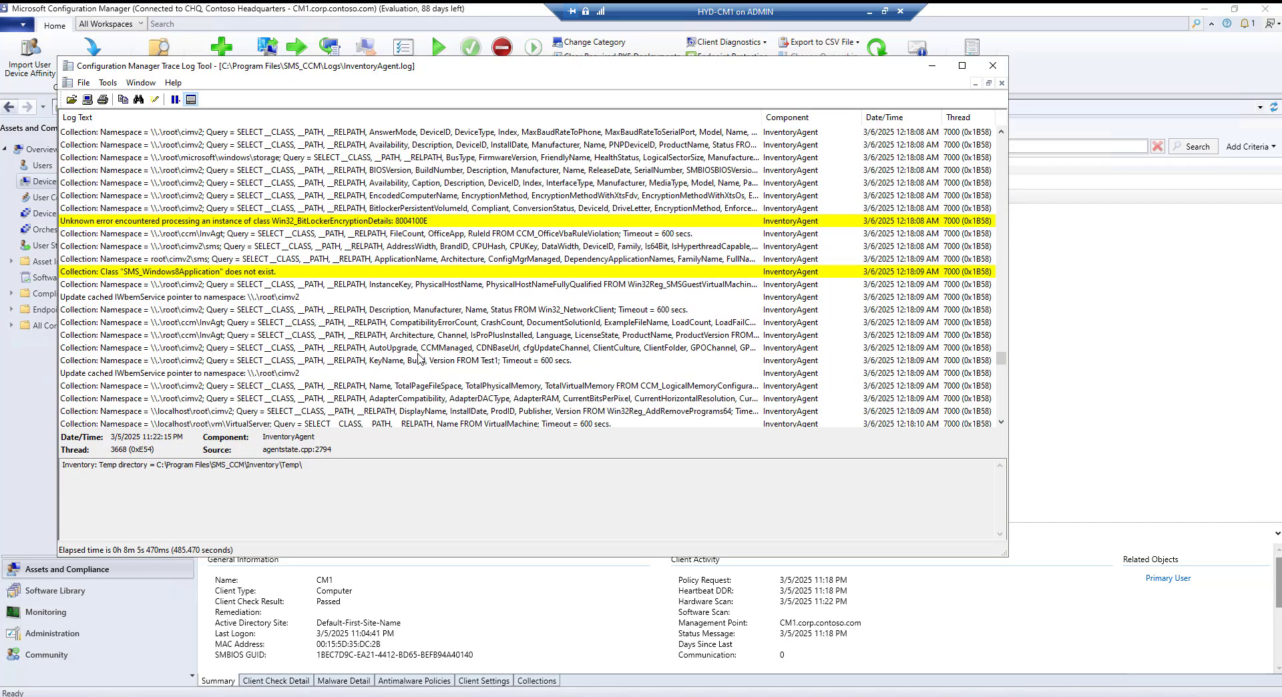
pyautogui.scroll(-4, 419, 358)
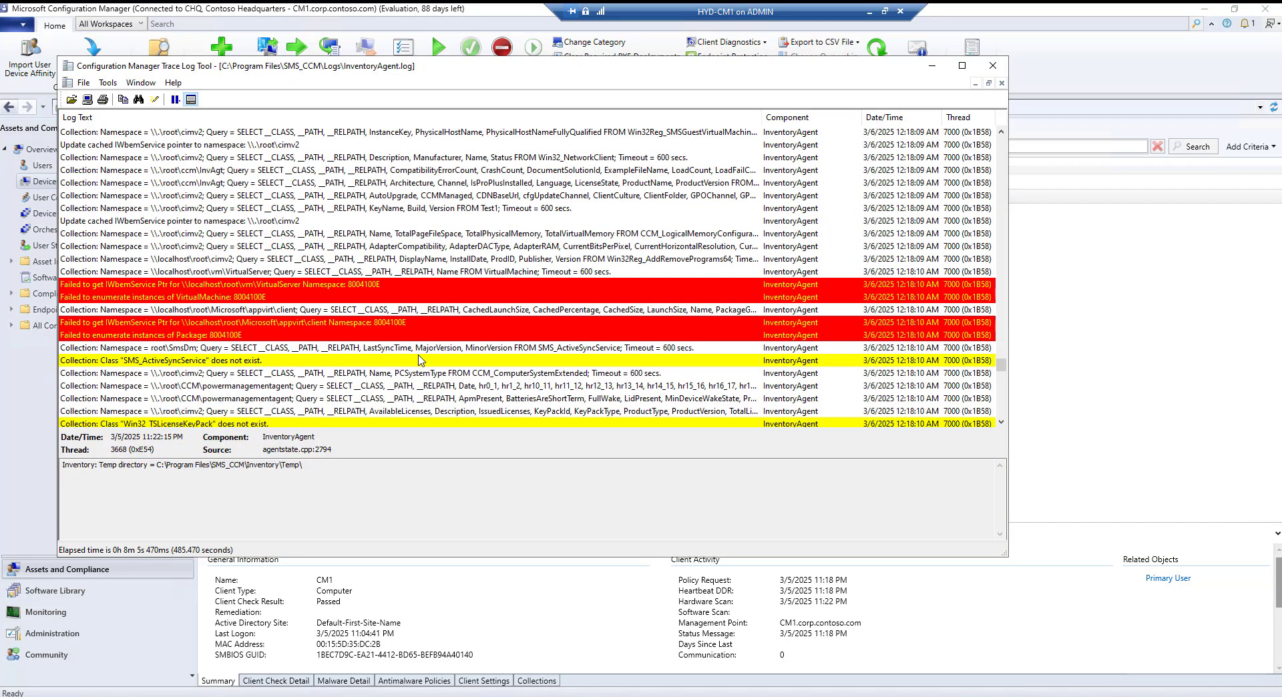
pyautogui.scroll(-4, 418, 360)
pyautogui.scroll(-4, 420, 361)
pyautogui.scroll(-4, 420, 361)
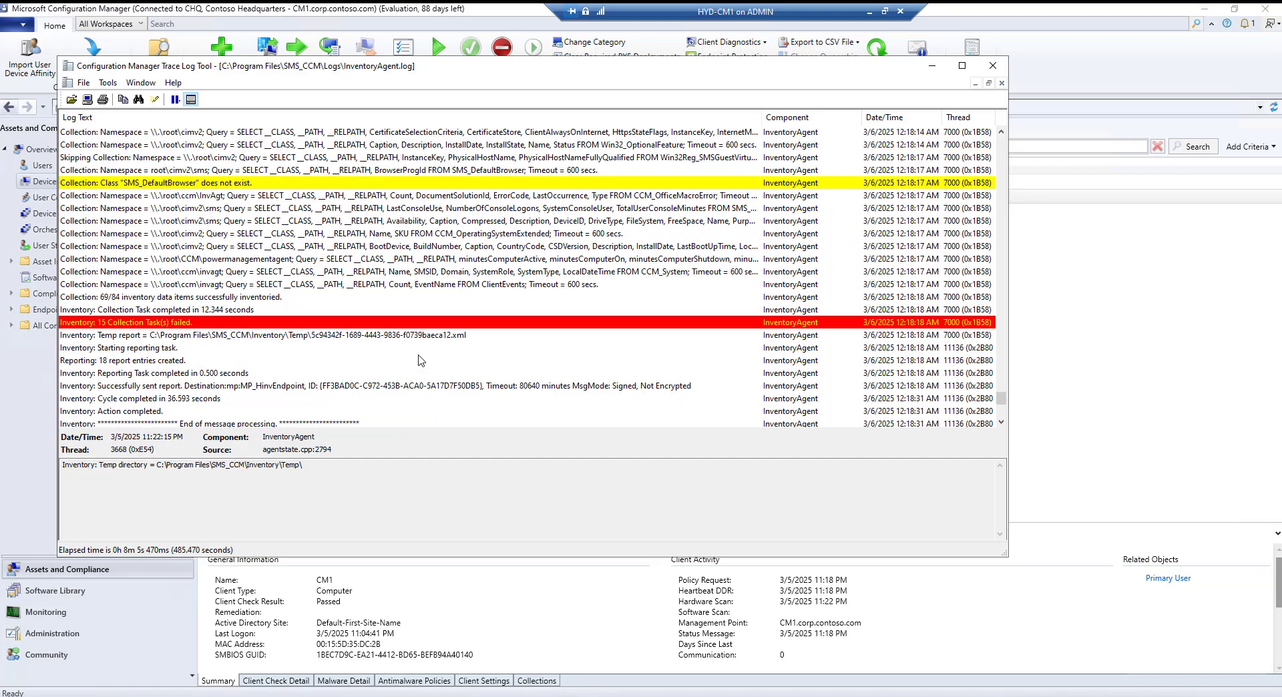
pyautogui.scroll(-4, 421, 360)
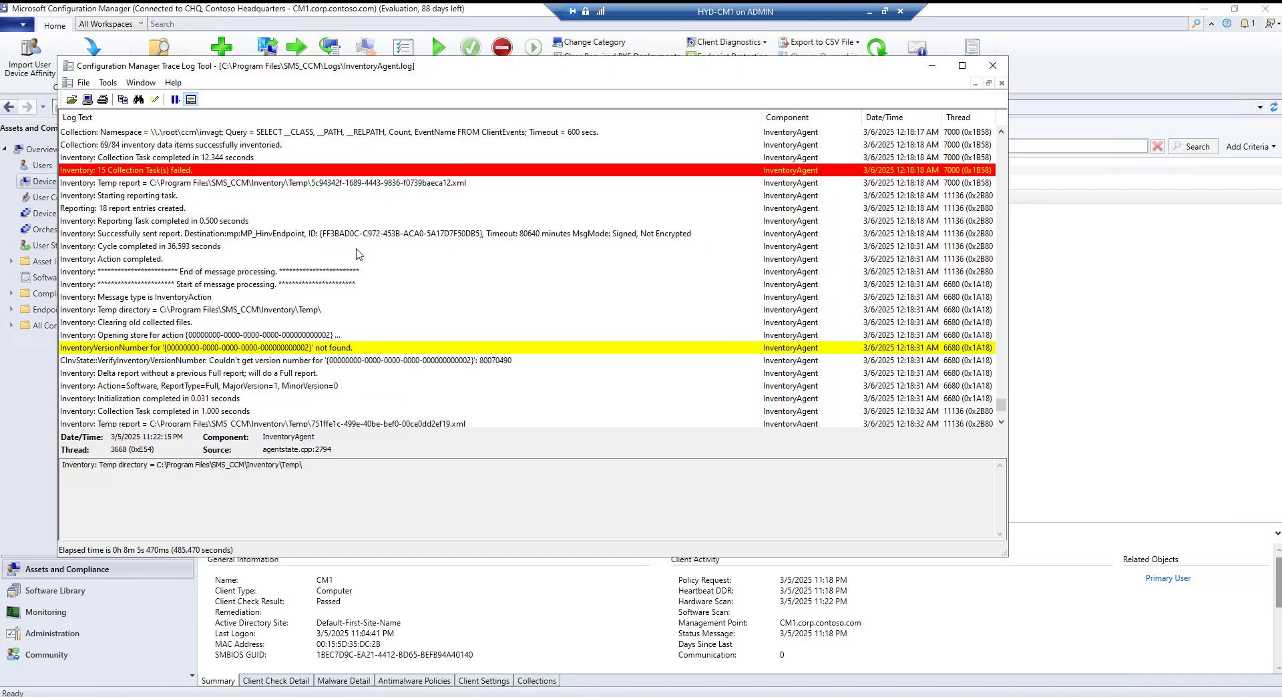
pyautogui.click(306, 340)
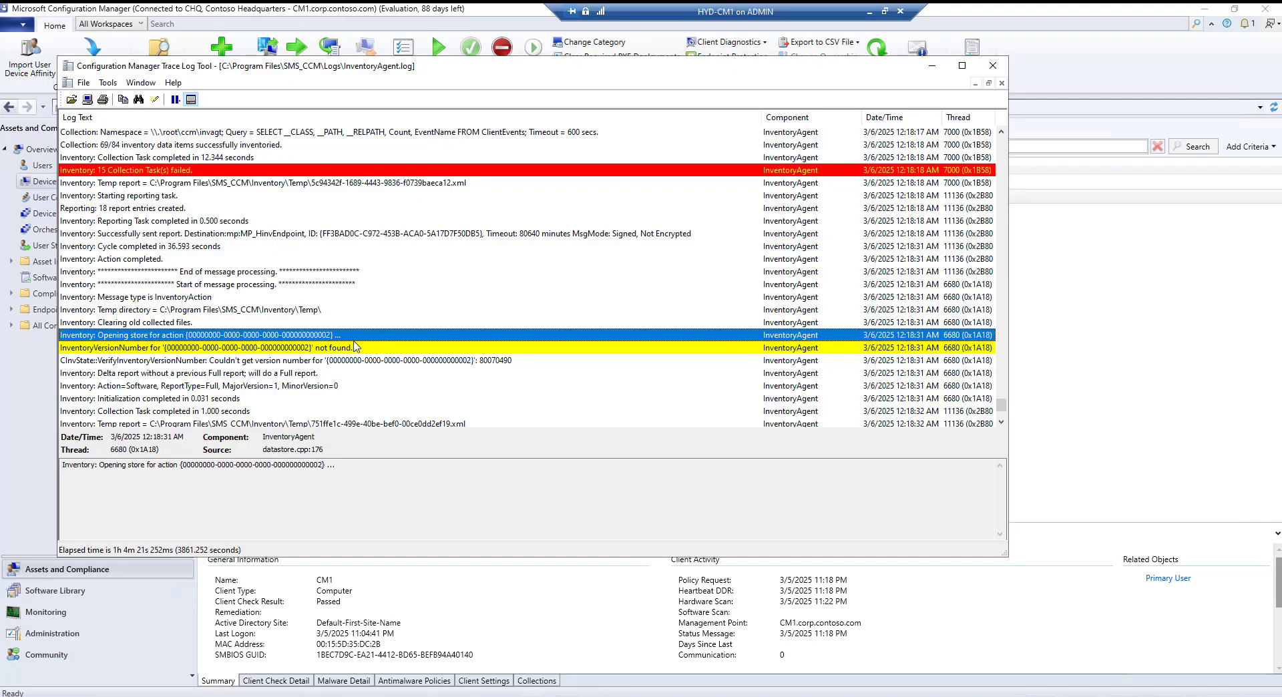
pyautogui.scroll(-3, 354, 346)
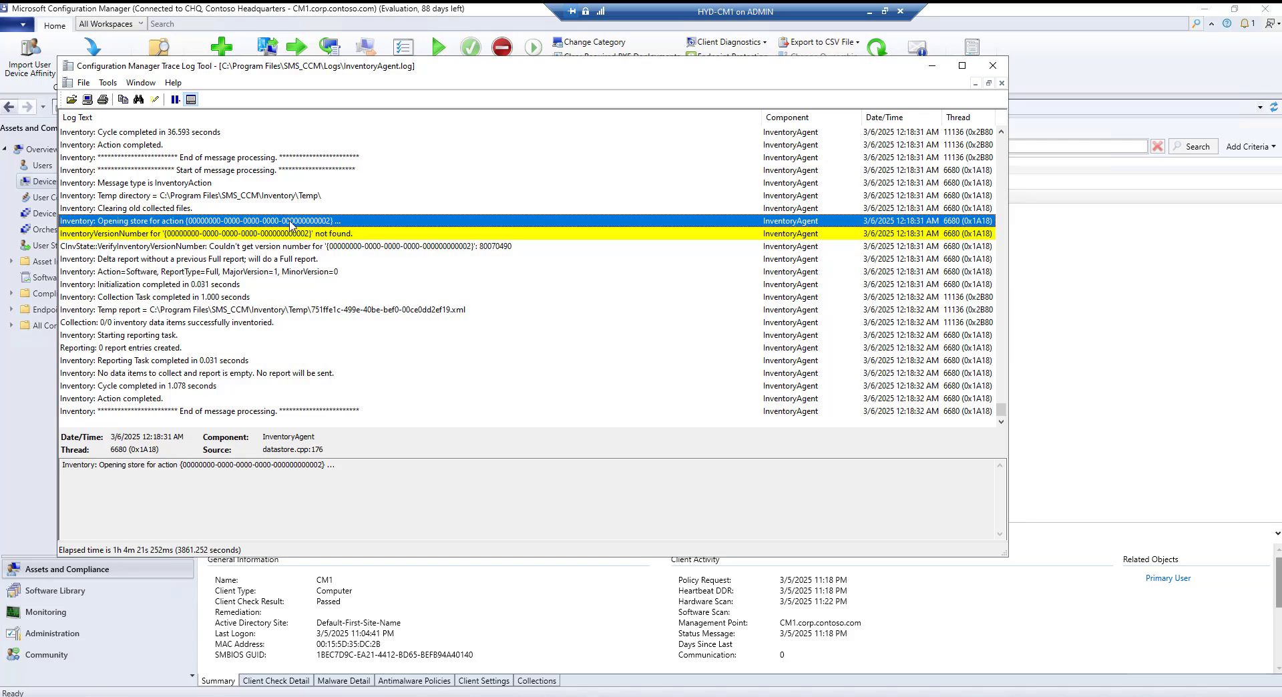
pyautogui.scroll(8, 356, 364)
pyautogui.scroll(10, 356, 364)
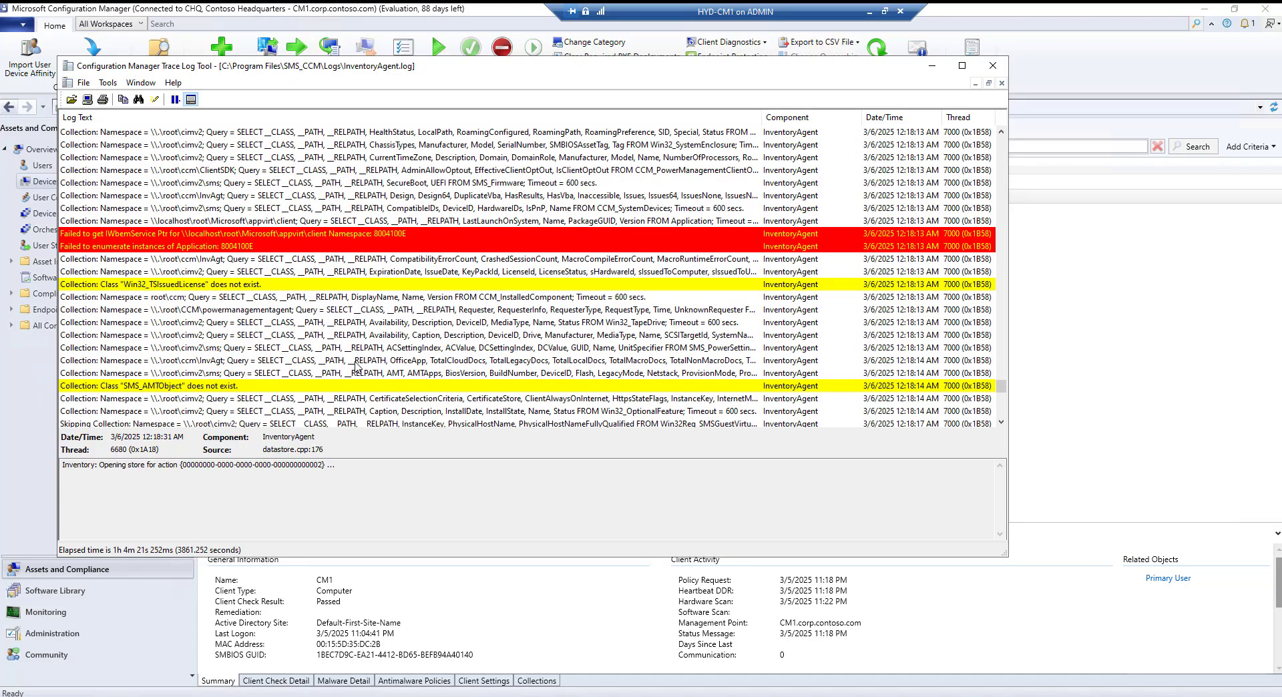
pyautogui.scroll(-8, 356, 354)
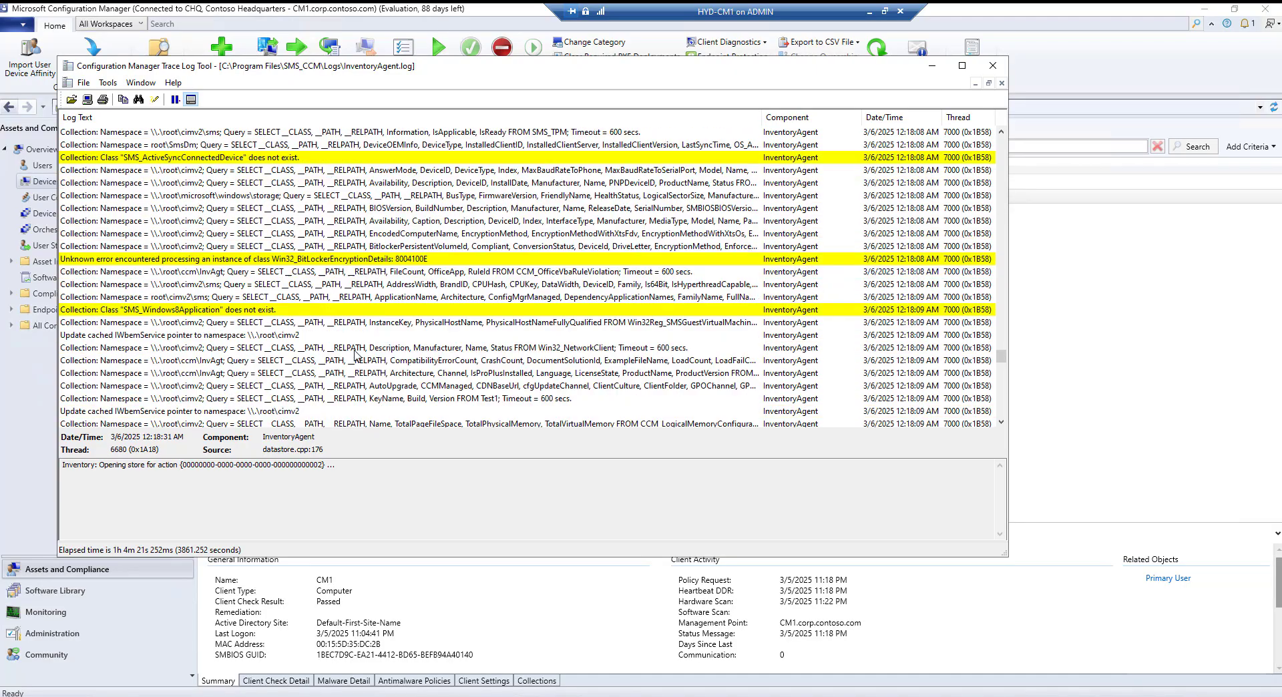
pyautogui.moveTo(323, 465); pyautogui.dragTo(268, 466)
pyautogui.rightClick(282, 466)
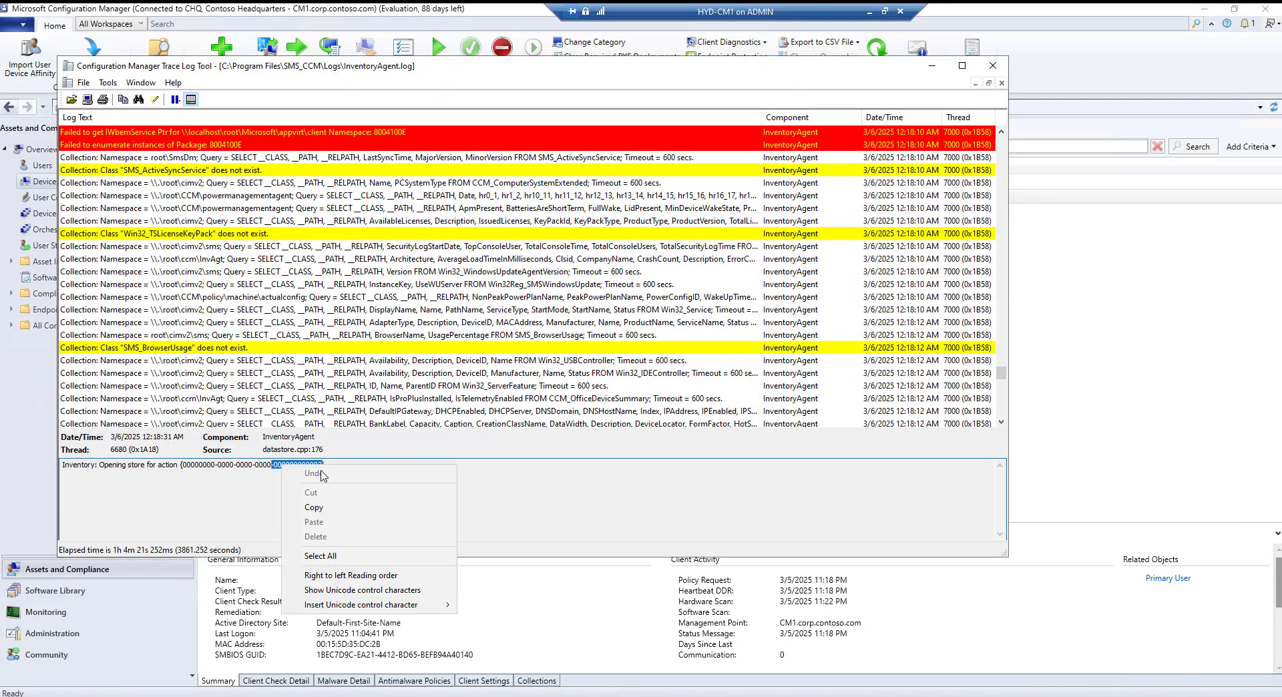
pyautogui.click(324, 501)
pyautogui.moveTo(1001, 373); pyautogui.dragTo(1002, 414)
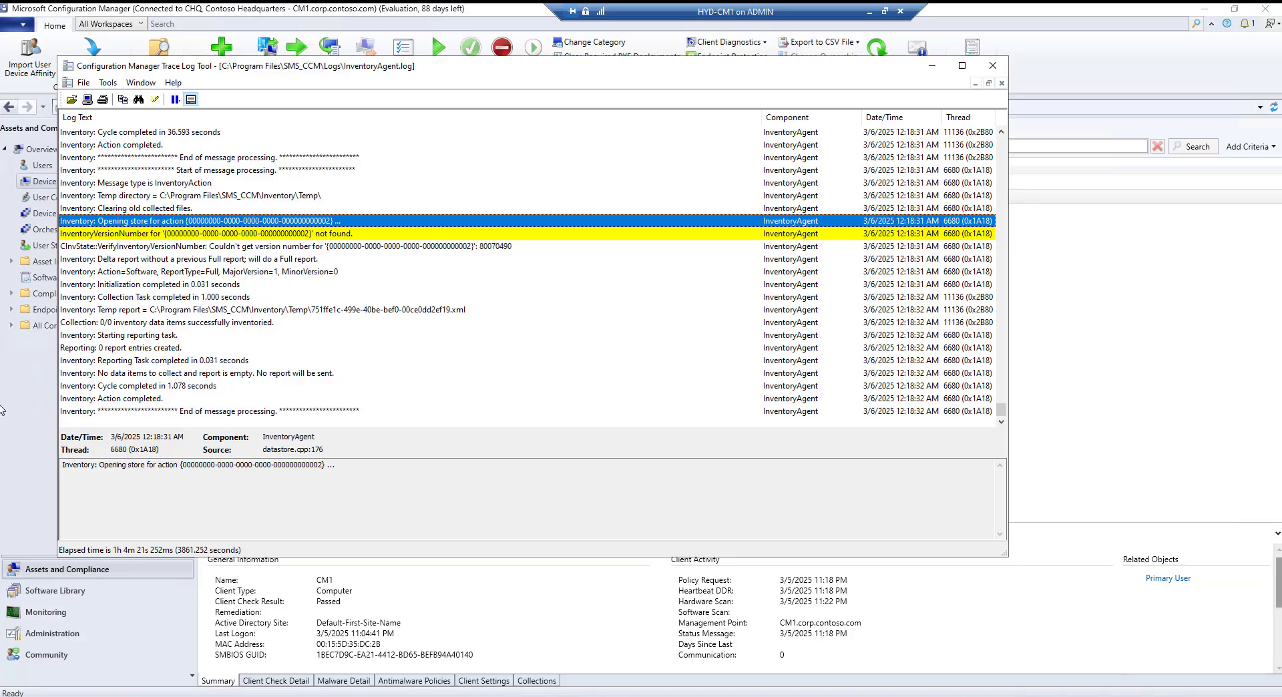
pyautogui.click(107, 83)
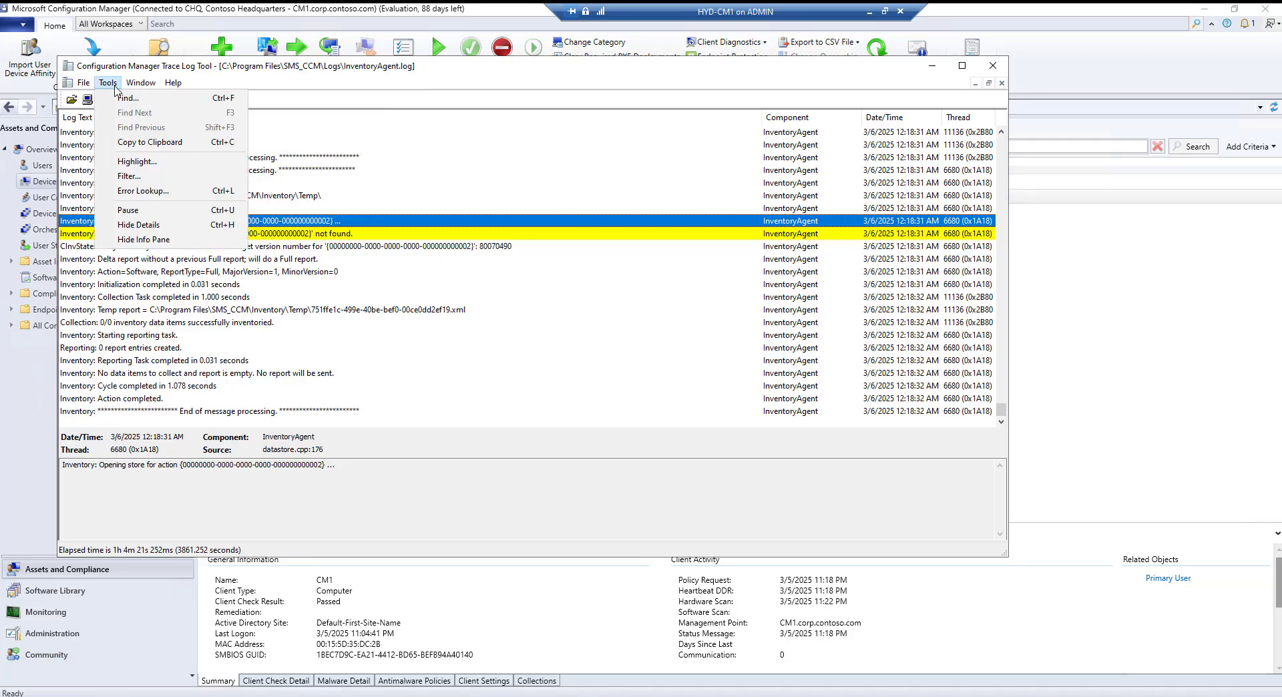
pyautogui.click(128, 97)
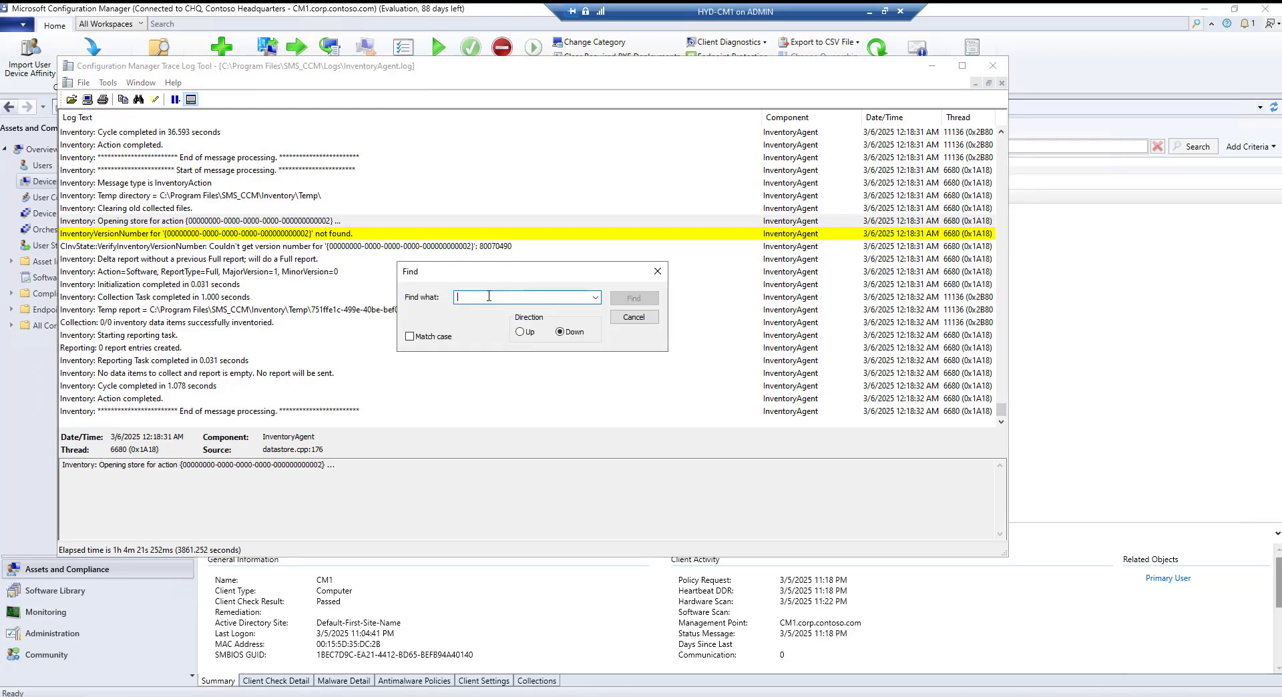
pyautogui.hotkey('ctrl', 'v')
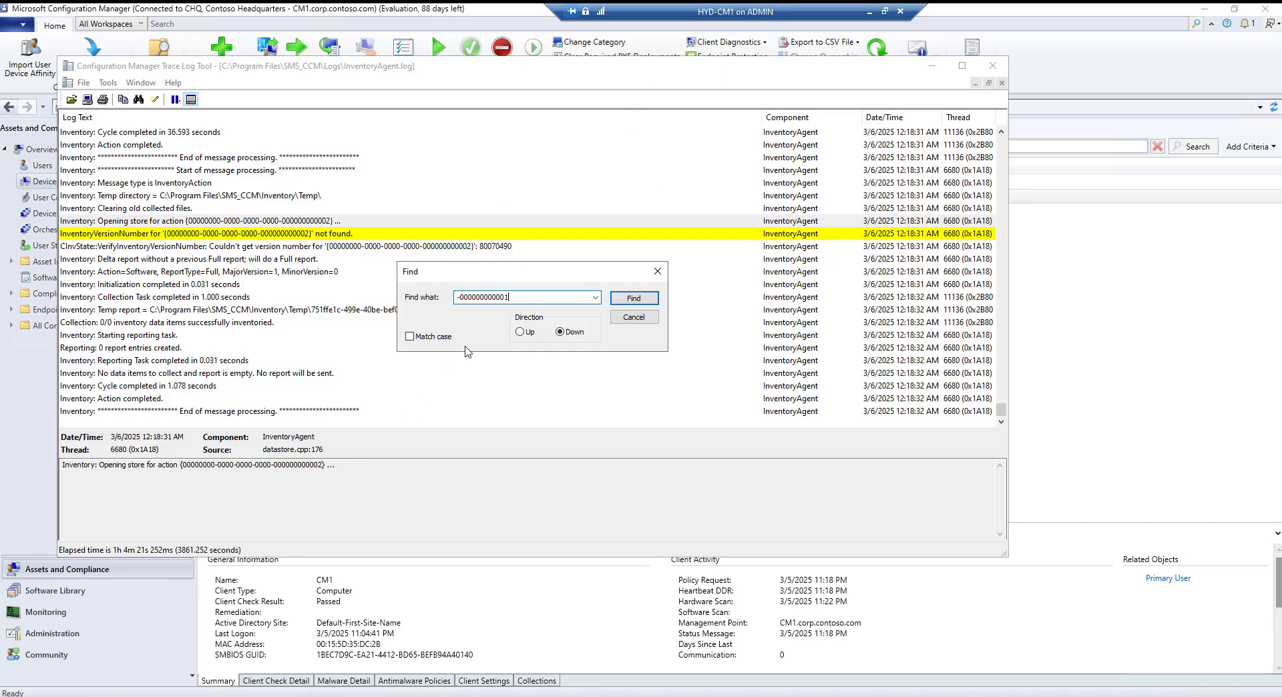
pyautogui.click(643, 302)
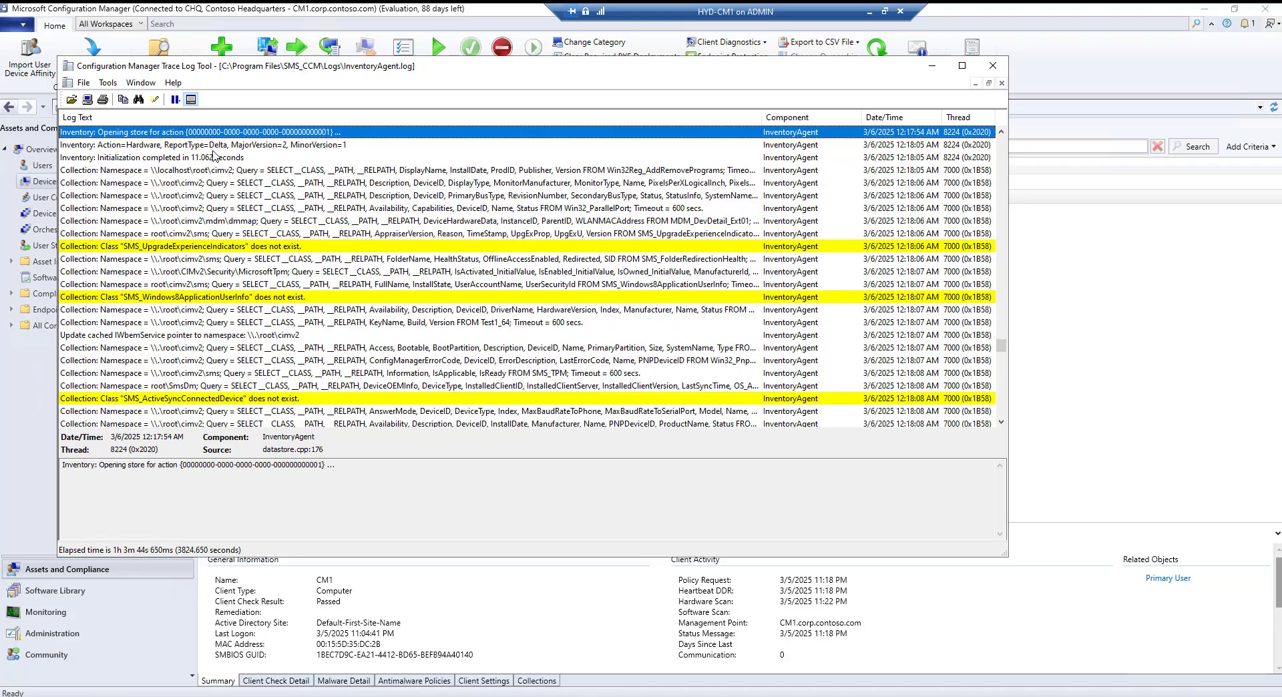
# Step: Examine the hardware delta report entry and the collection queries that follow it, down to the report creation lines
pyautogui.click(334, 148)
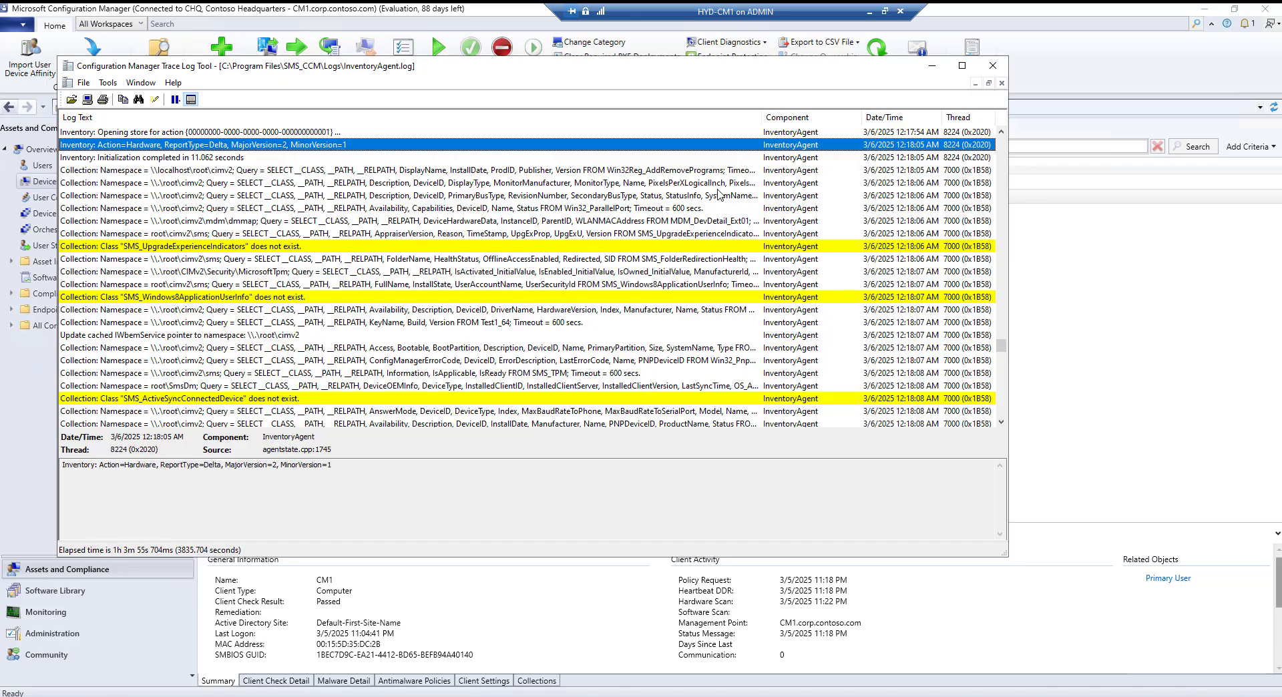
pyautogui.scroll(-10, 603, 249)
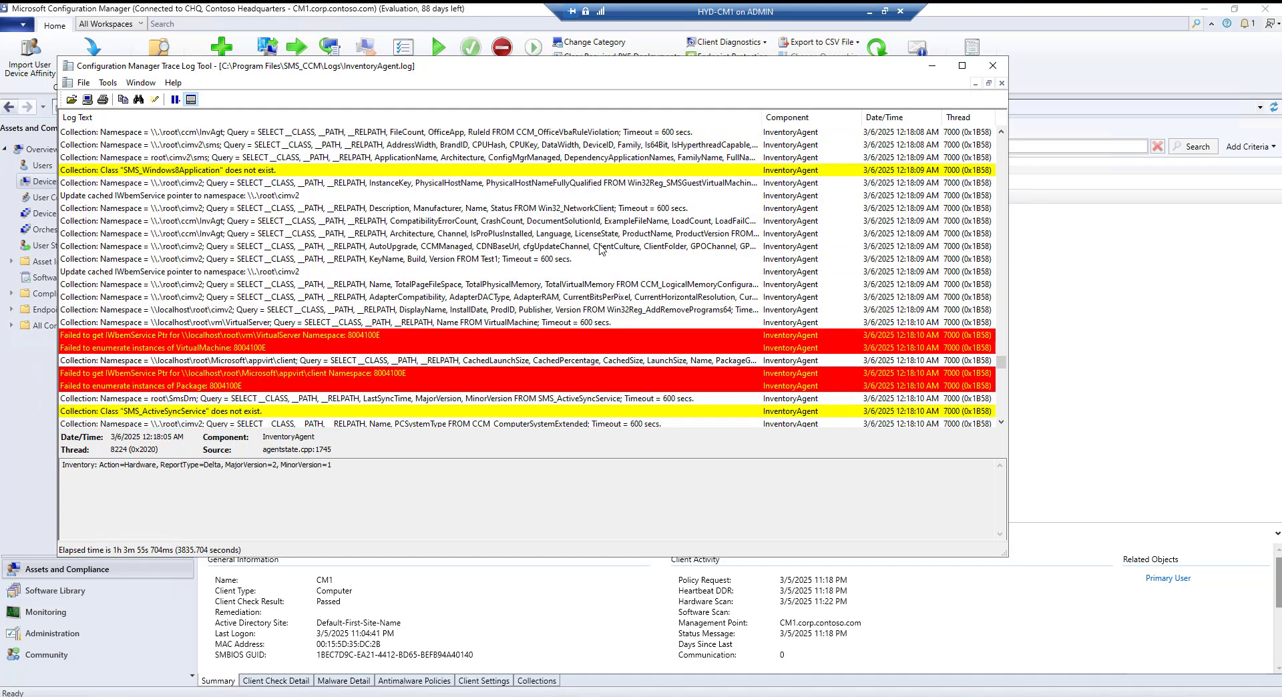
pyautogui.scroll(-10, 599, 249)
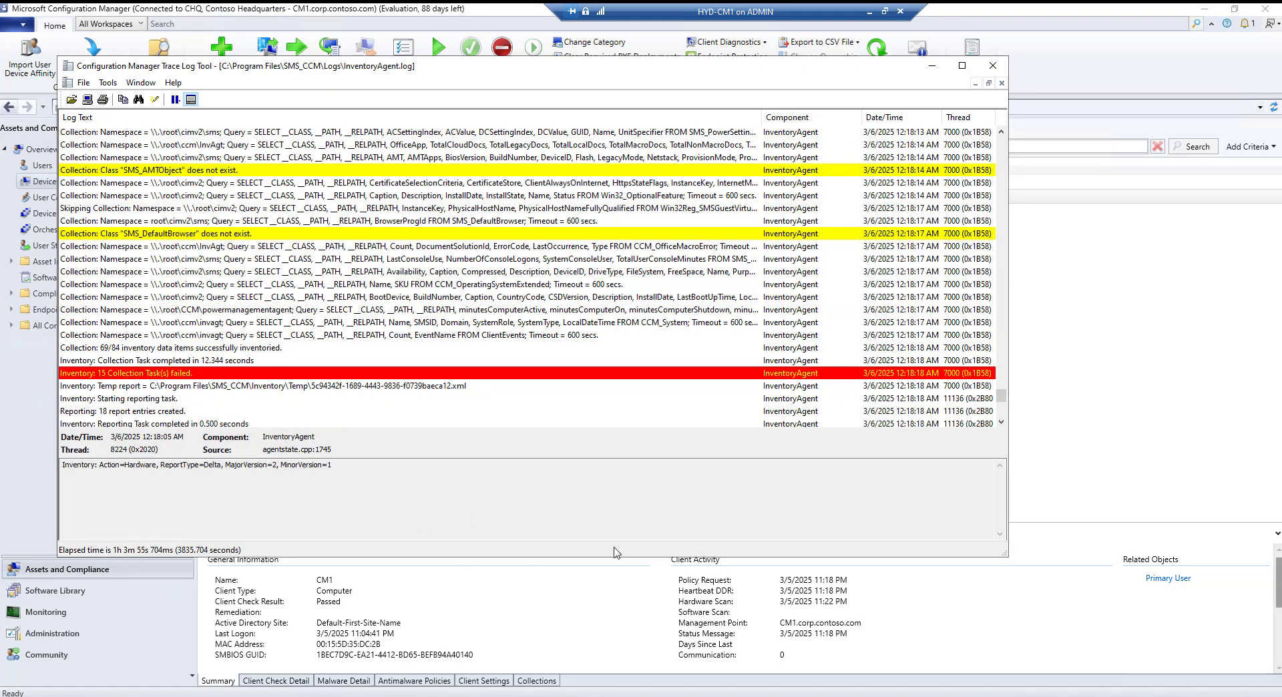
# Step: Examine the report submission and software inventory entries near the end of InventoryAgent.log, including the software inventory's temp report line
pyautogui.scroll(-3, 440, 353)
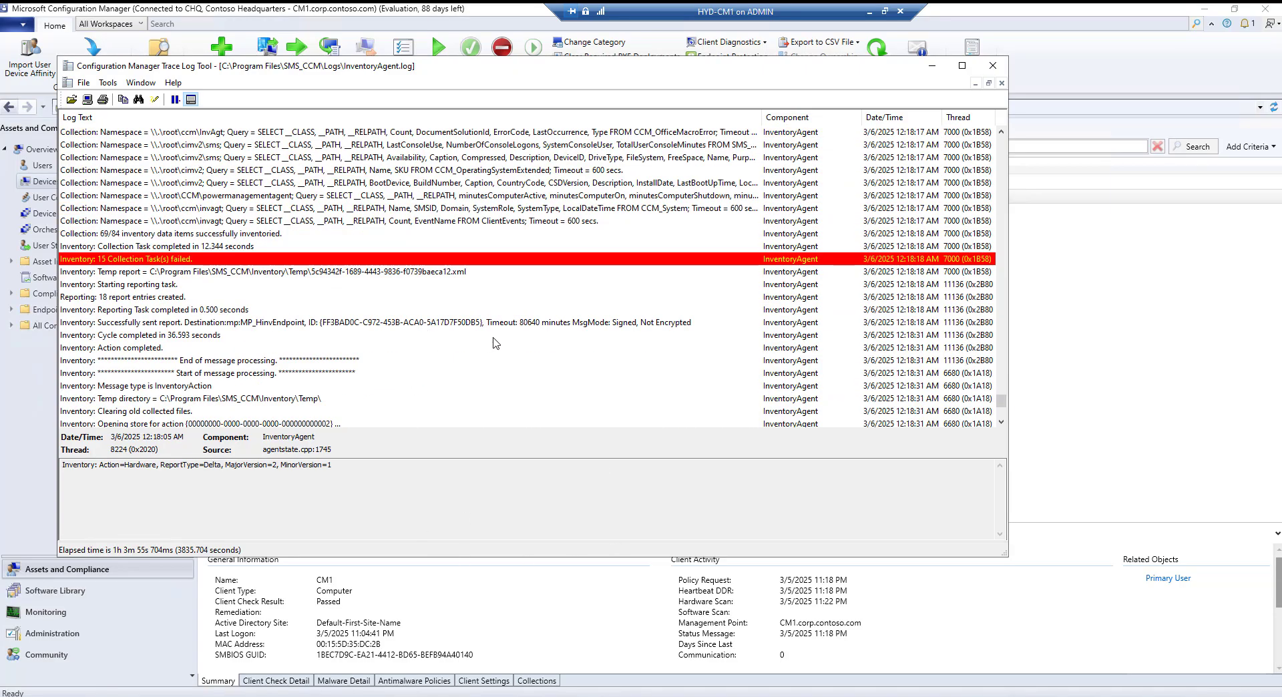
pyautogui.scroll(-4, 518, 342)
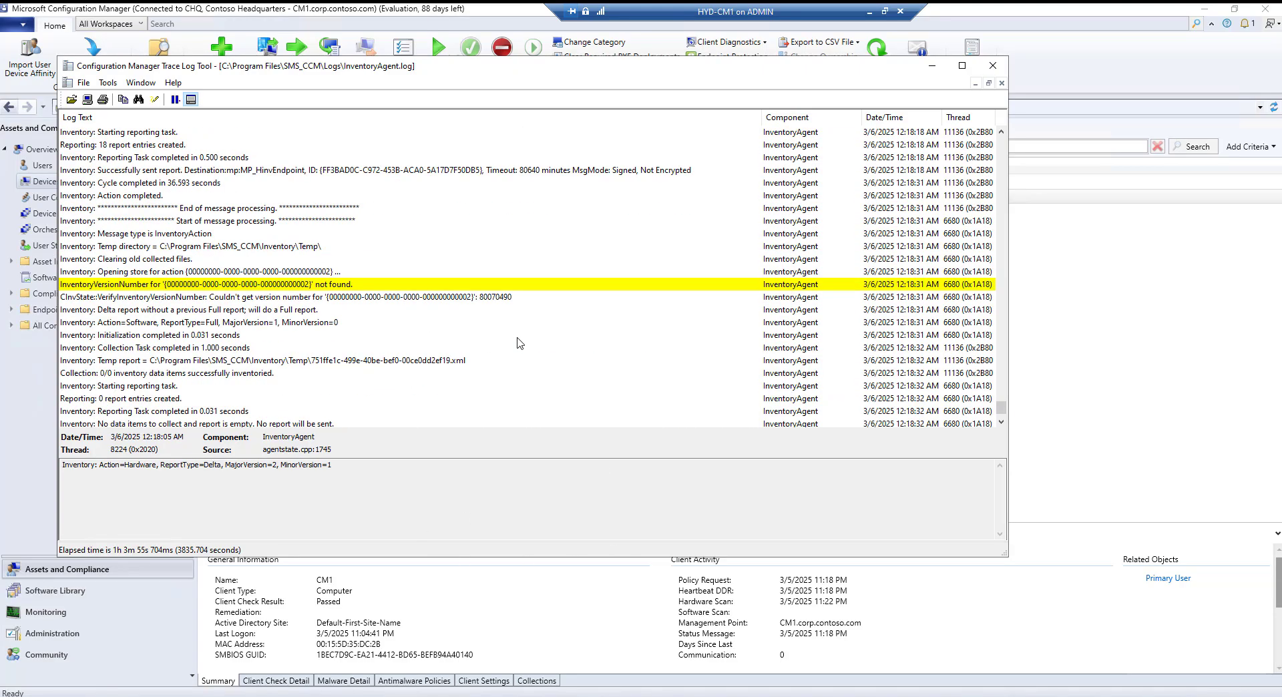
pyautogui.click(345, 365)
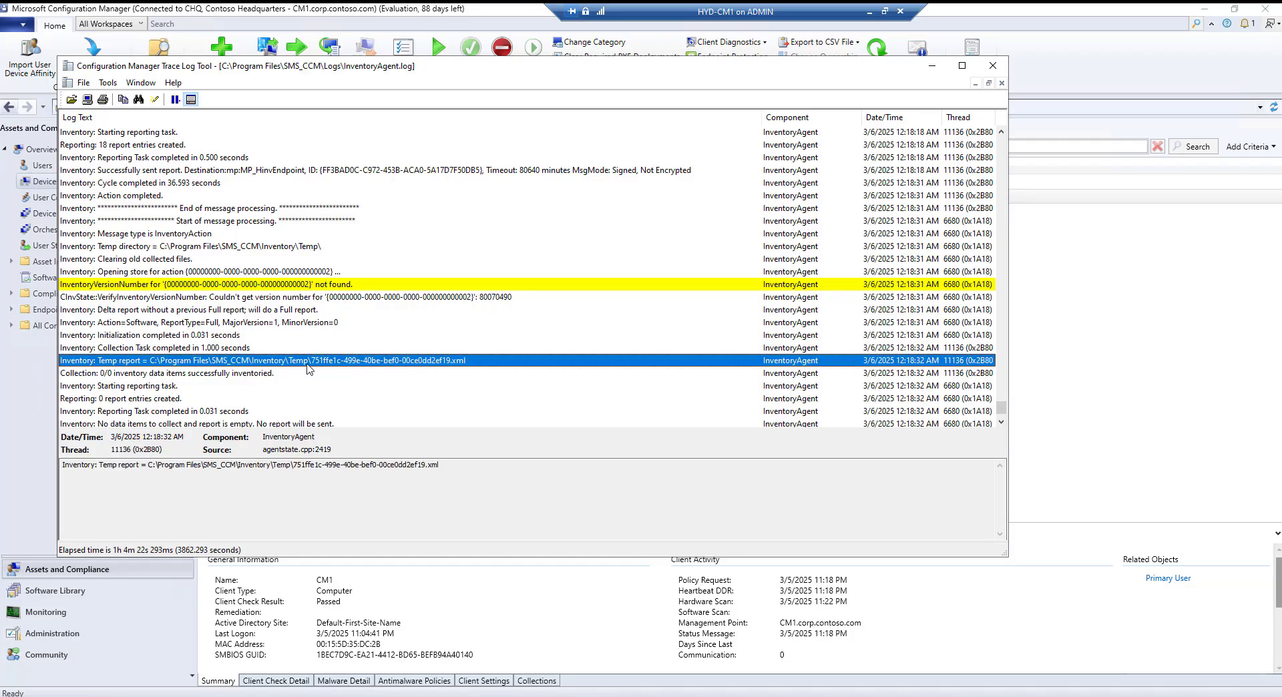
pyautogui.scroll(-2, 313, 369)
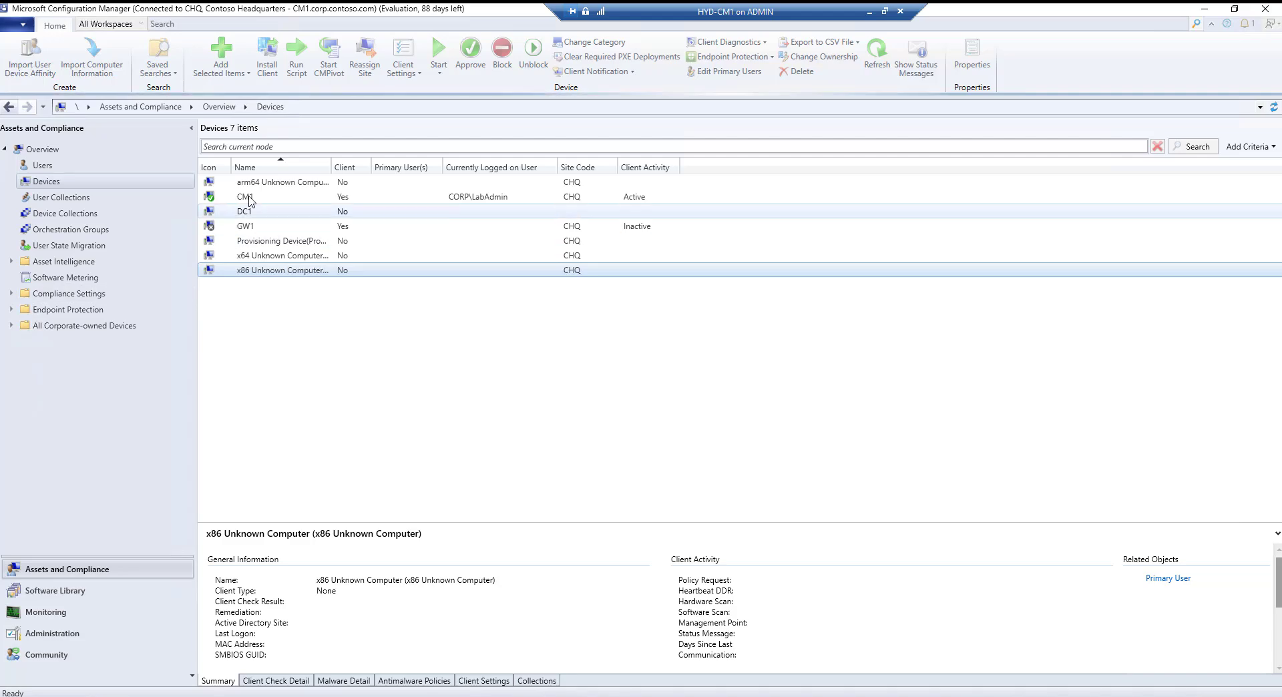
# Step: Switch to the Configuration Manager console, reload the Devices list and open Resource Explorer for CM1 in a maximized window
pyautogui.click(247, 198)
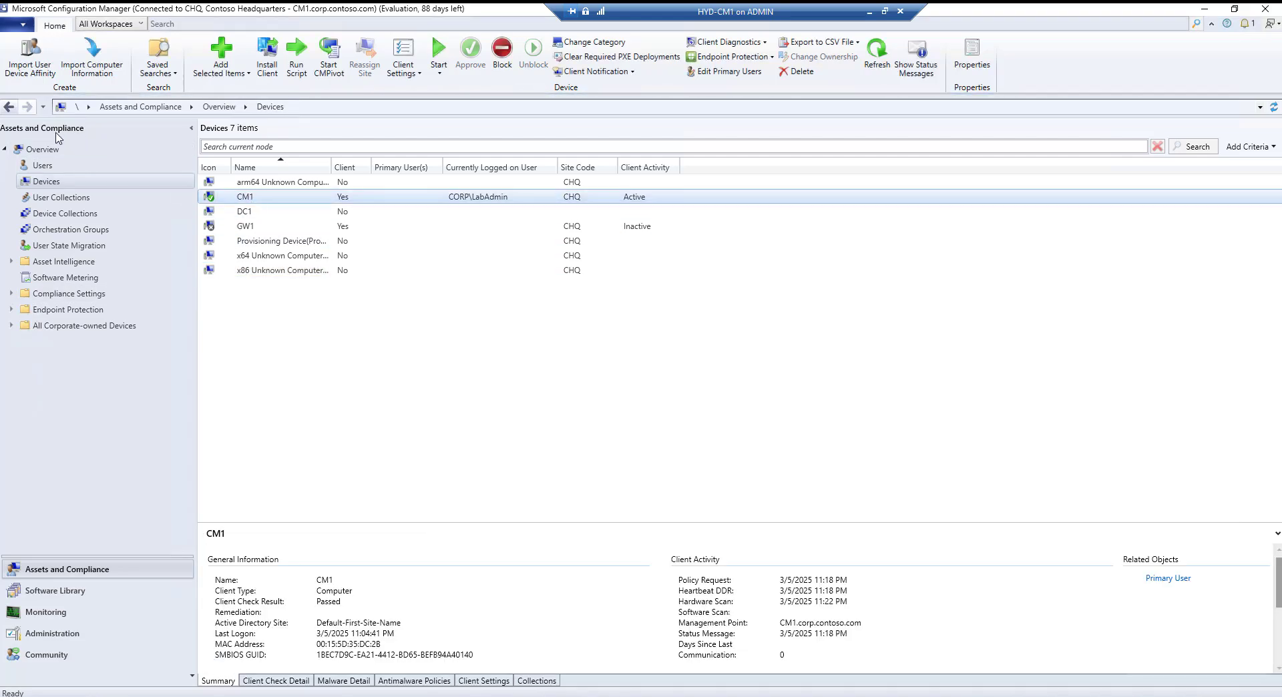
pyautogui.click(45, 150)
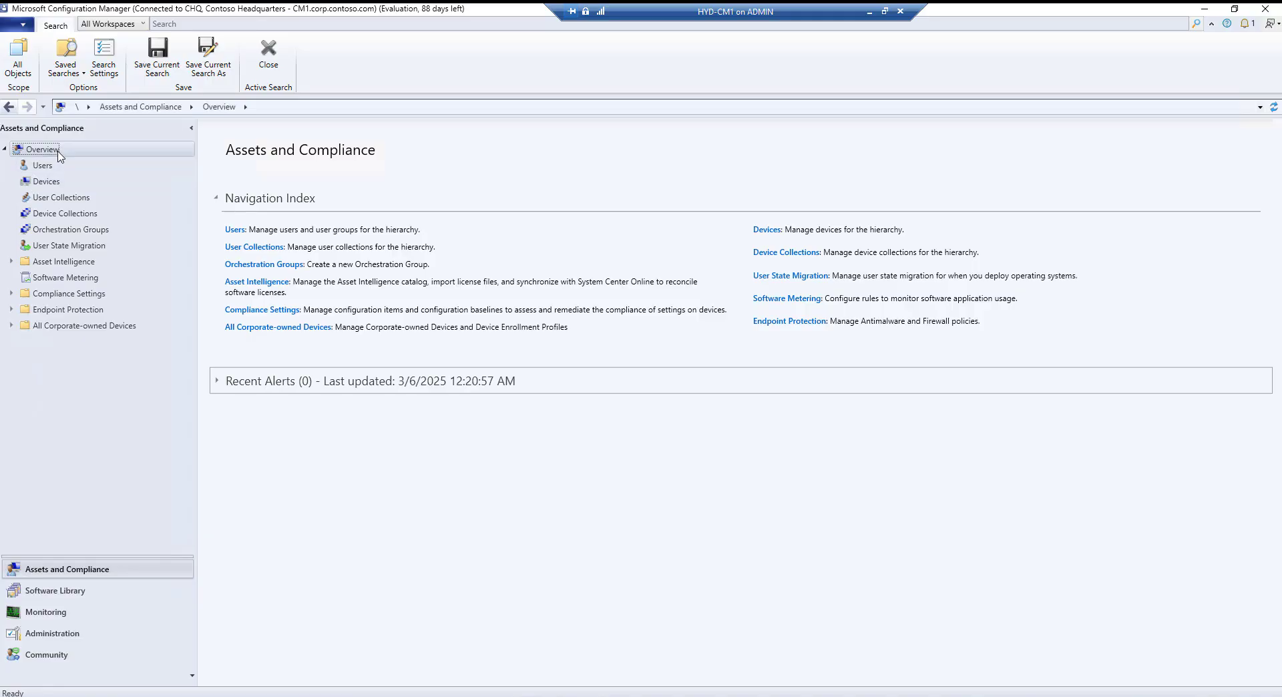
pyautogui.click(51, 188)
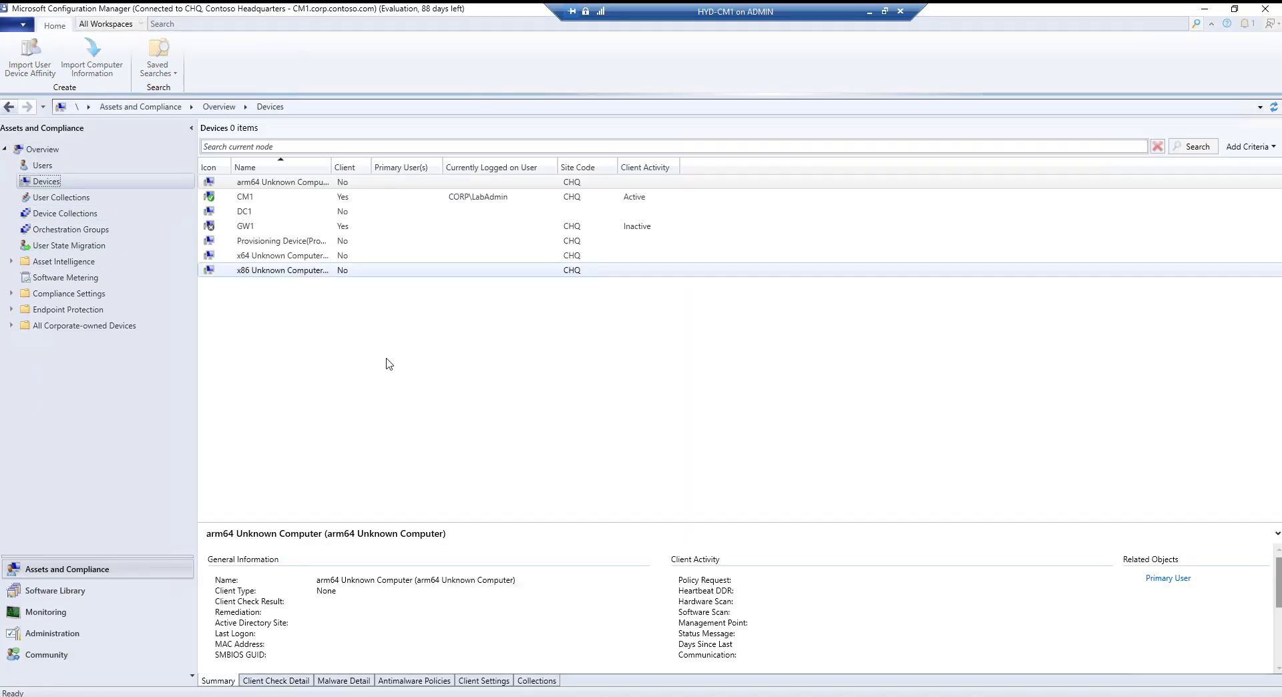
pyautogui.click(271, 196)
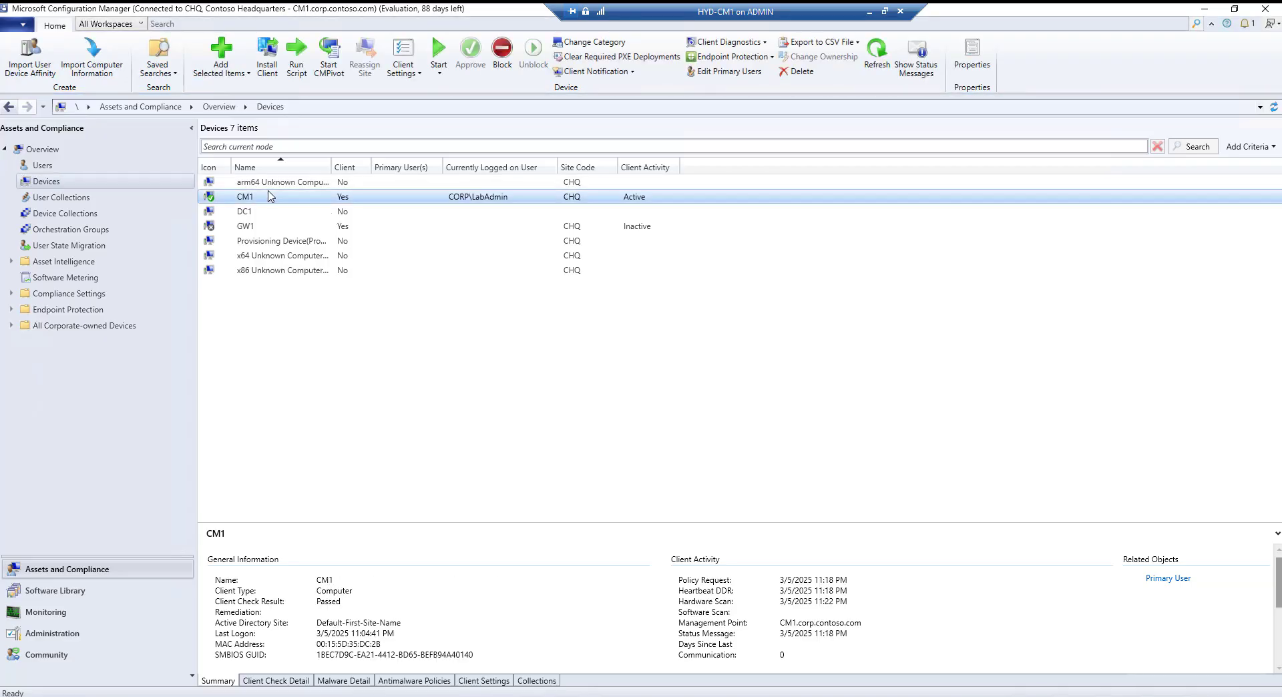
pyautogui.rightClick(270, 198)
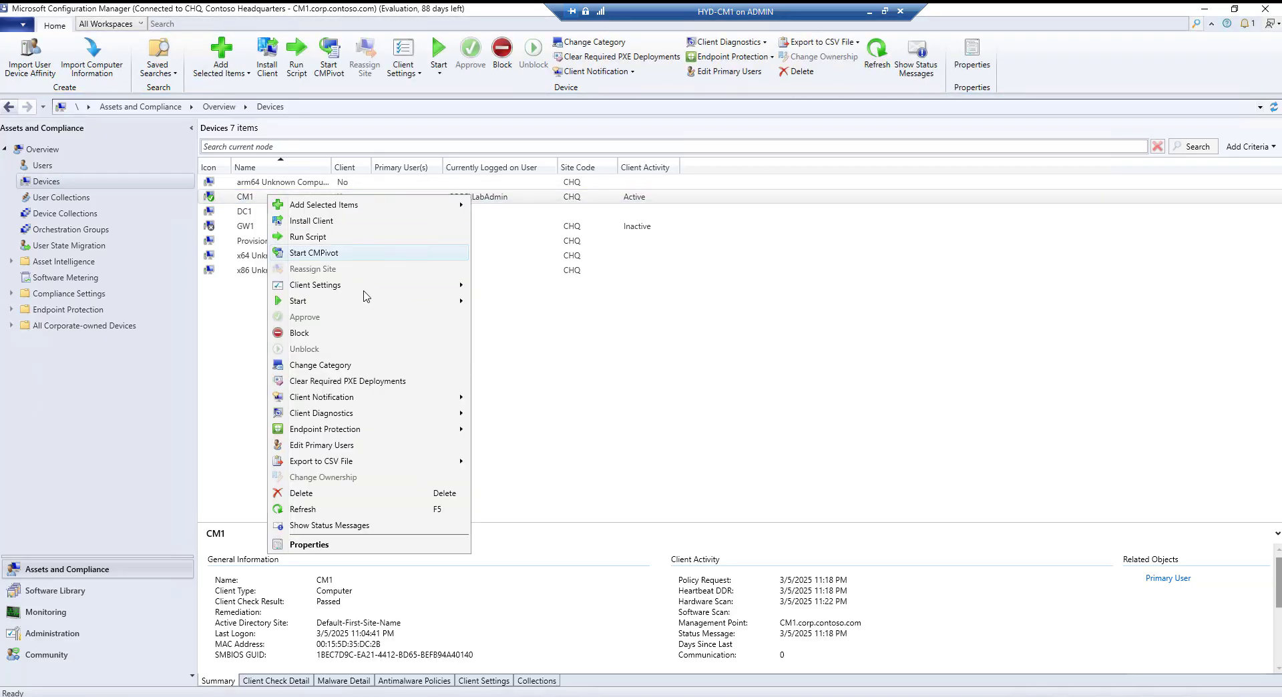
pyautogui.moveTo(369, 300)
pyautogui.click(559, 301)
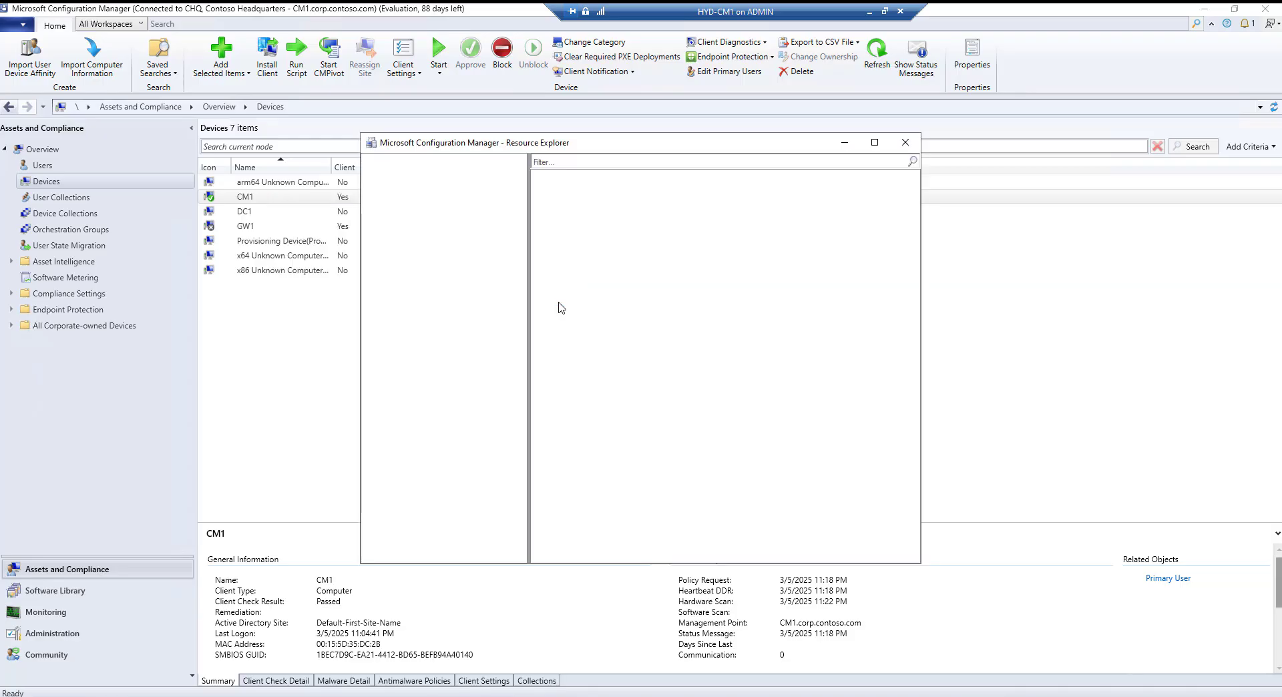
pyautogui.doubleClick(421, 171)
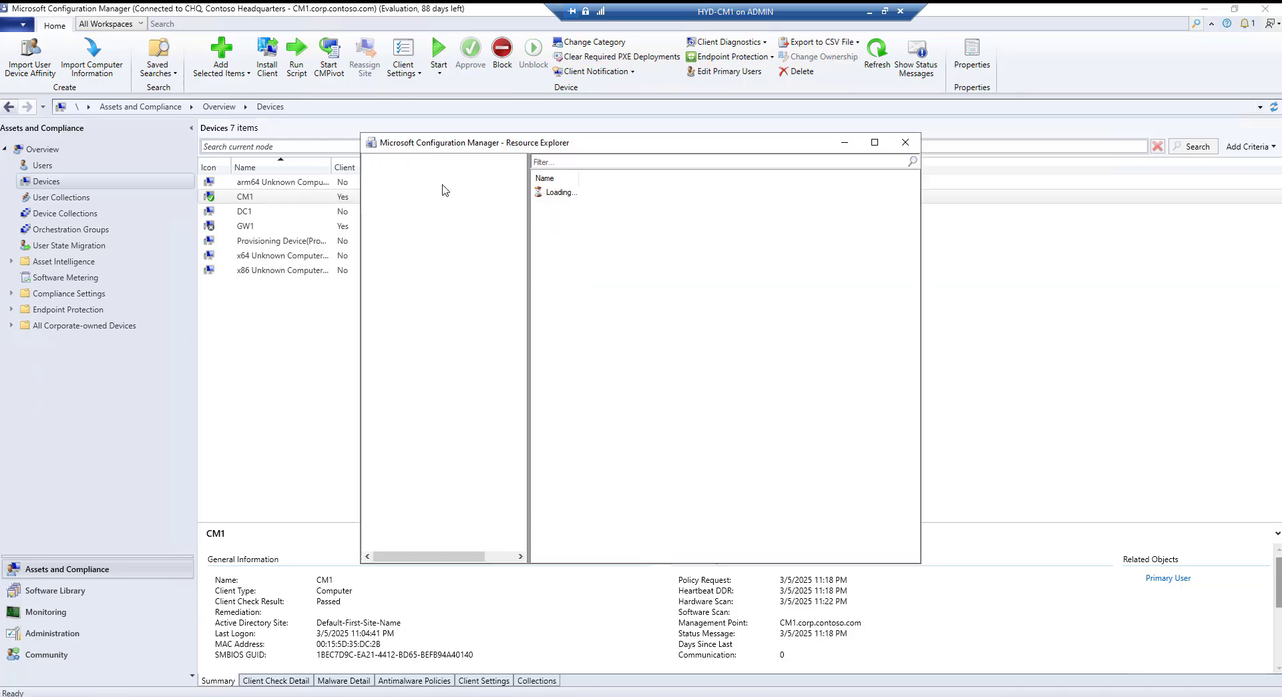
pyautogui.click(874, 143)
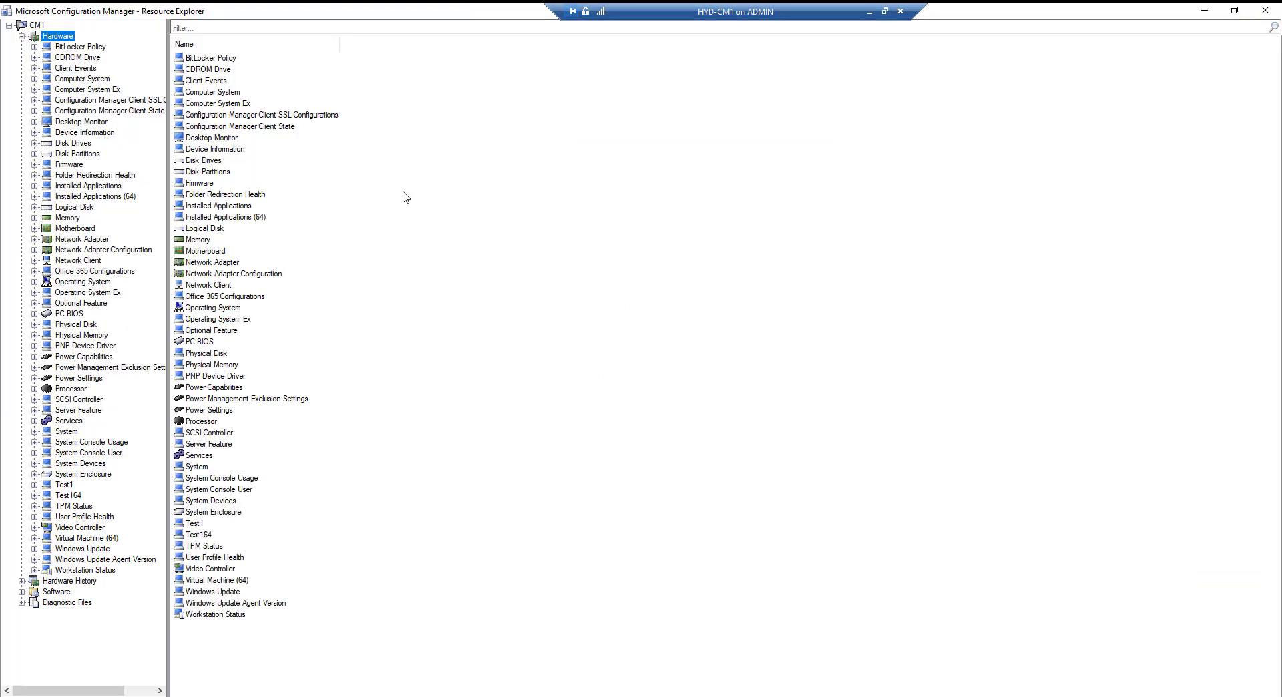
# Step: Check the BitLocker Policy, Test1 and Test164 classes in CM1's hardware inventory, and select the record under Test1
pyautogui.click(77, 50)
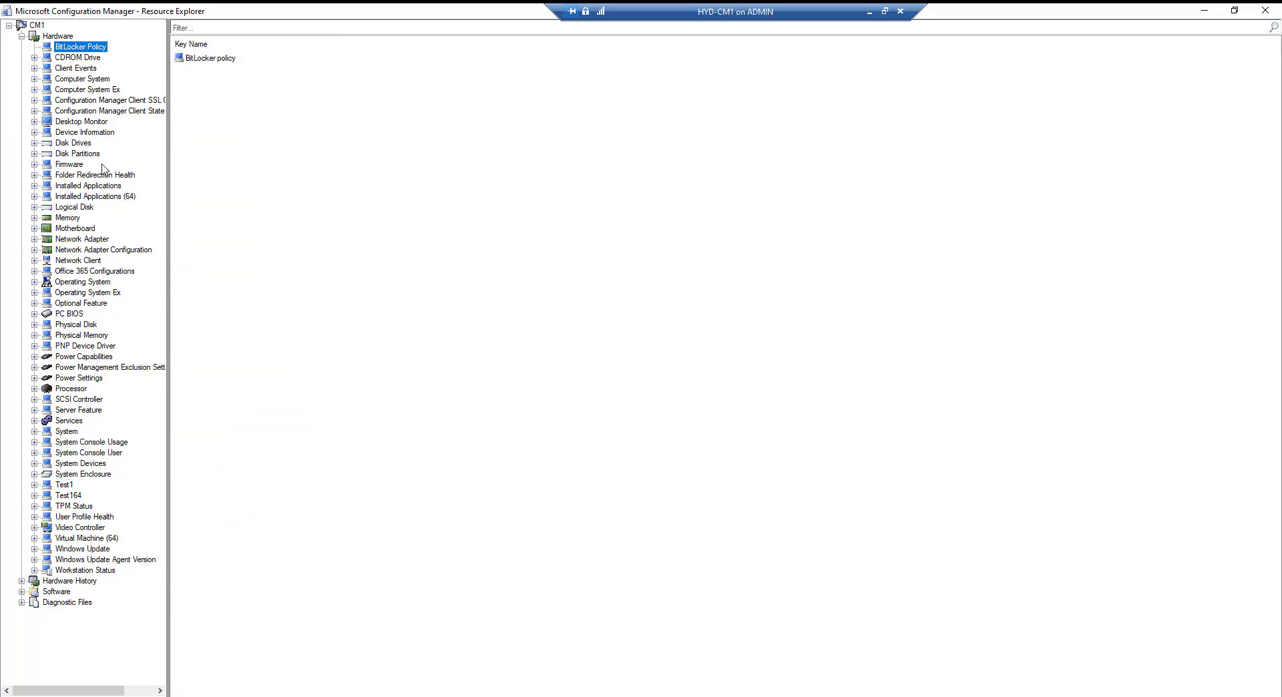
pyautogui.click(65, 485)
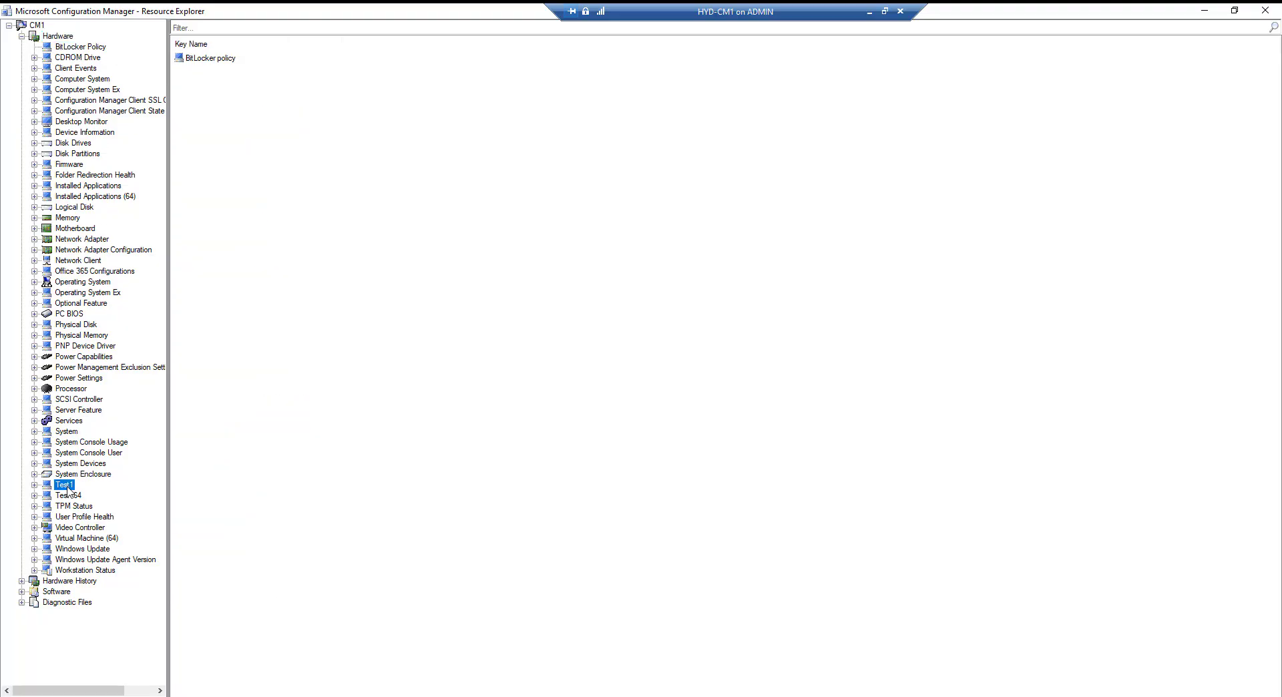
pyautogui.click(77, 495)
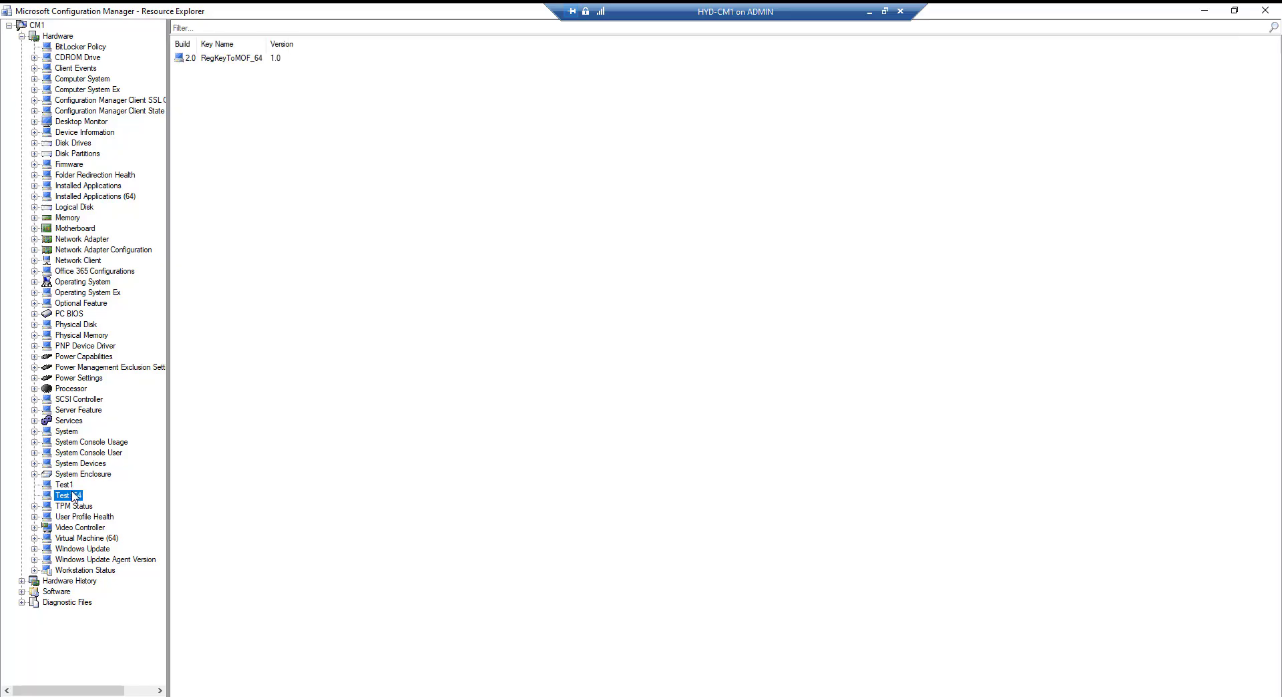
pyautogui.click(66, 488)
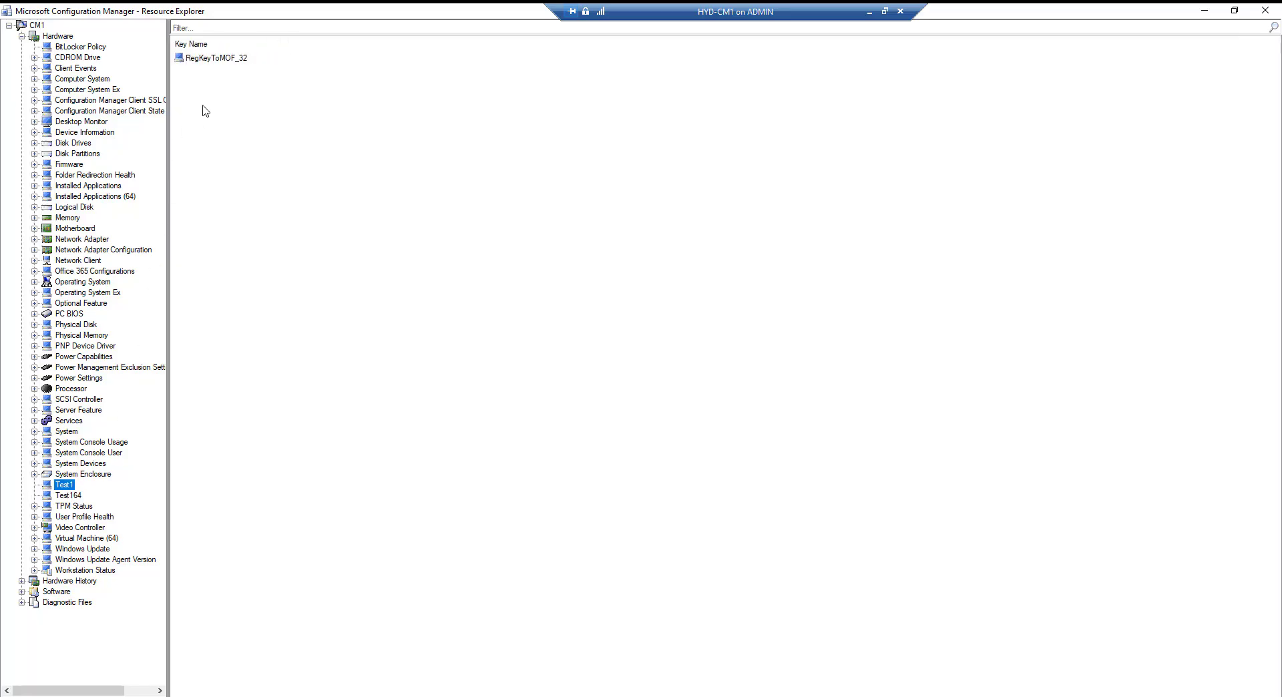
pyautogui.click(232, 58)
# Step: Select the Test164 hardware inventory record and widen its Key Name and Build columns to read the values
pyautogui.click(70, 495)
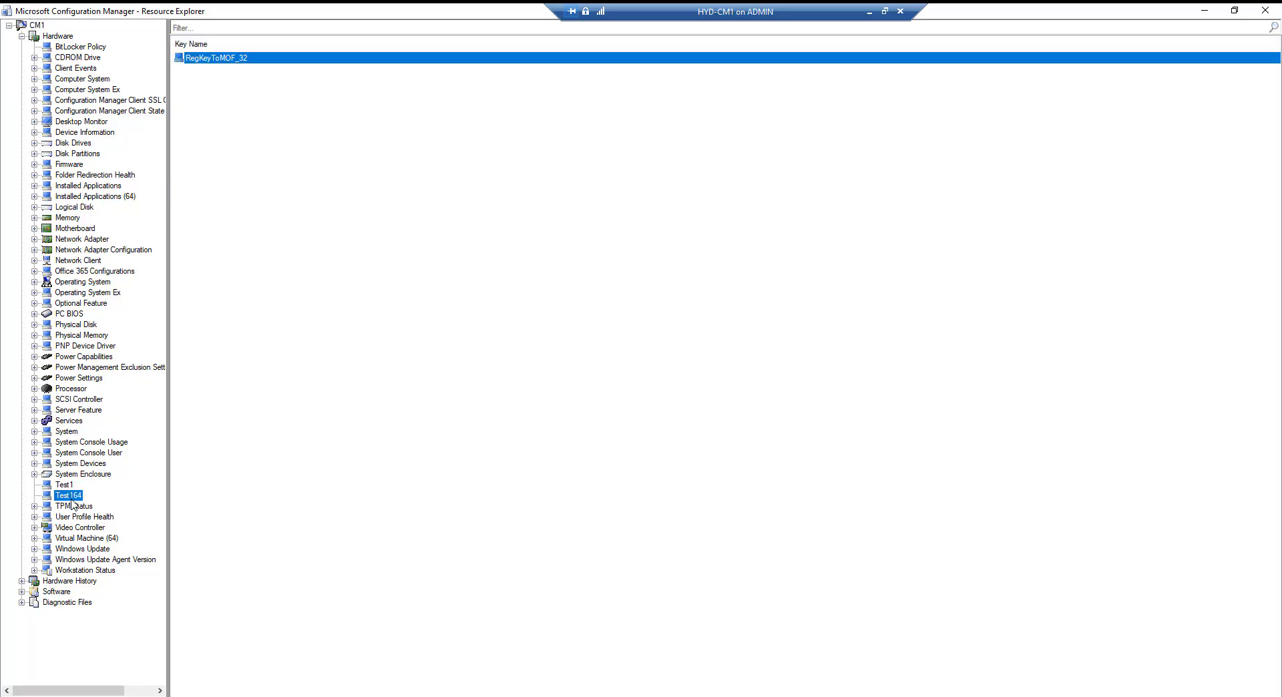
pyautogui.click(247, 59)
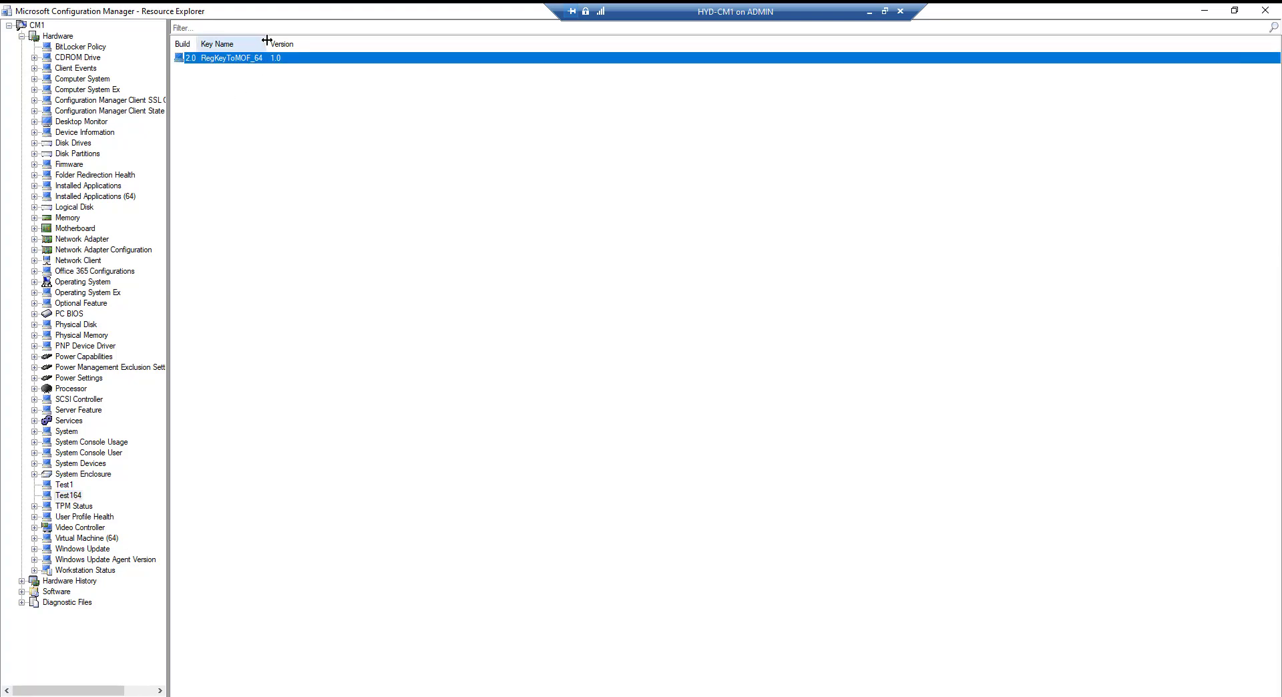
pyautogui.moveTo(267, 40); pyautogui.dragTo(363, 41)
pyautogui.moveTo(198, 43); pyautogui.dragTo(266, 43)
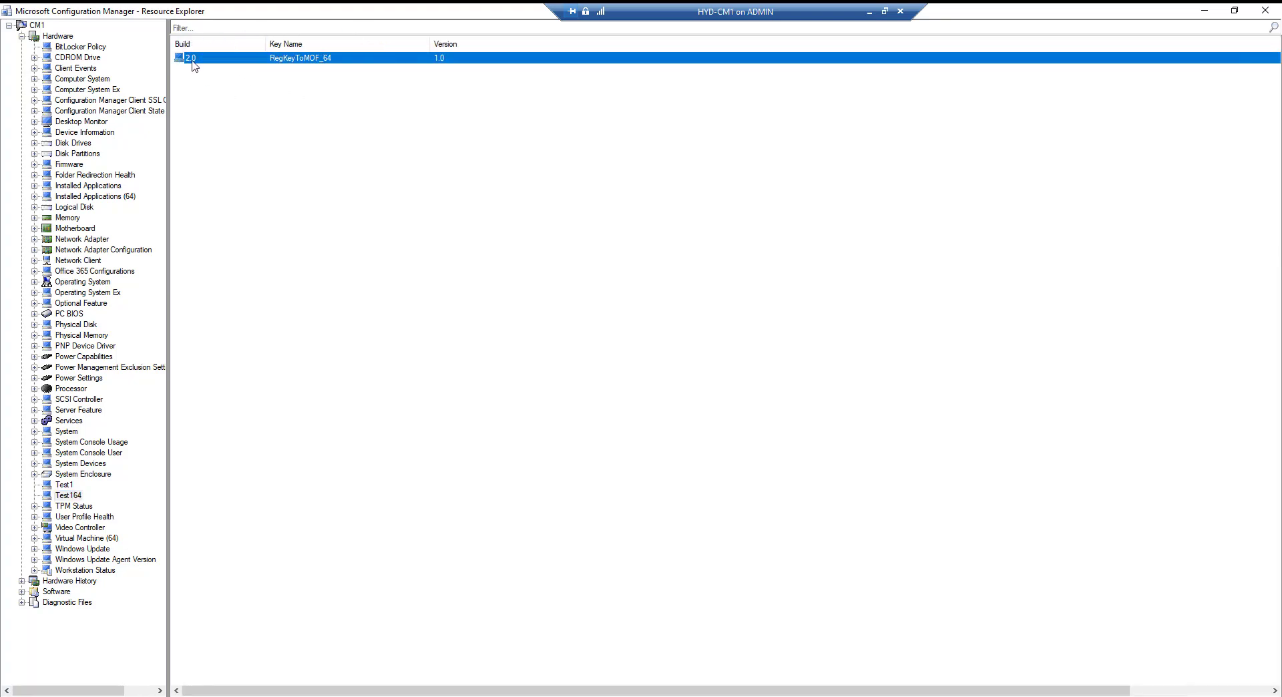